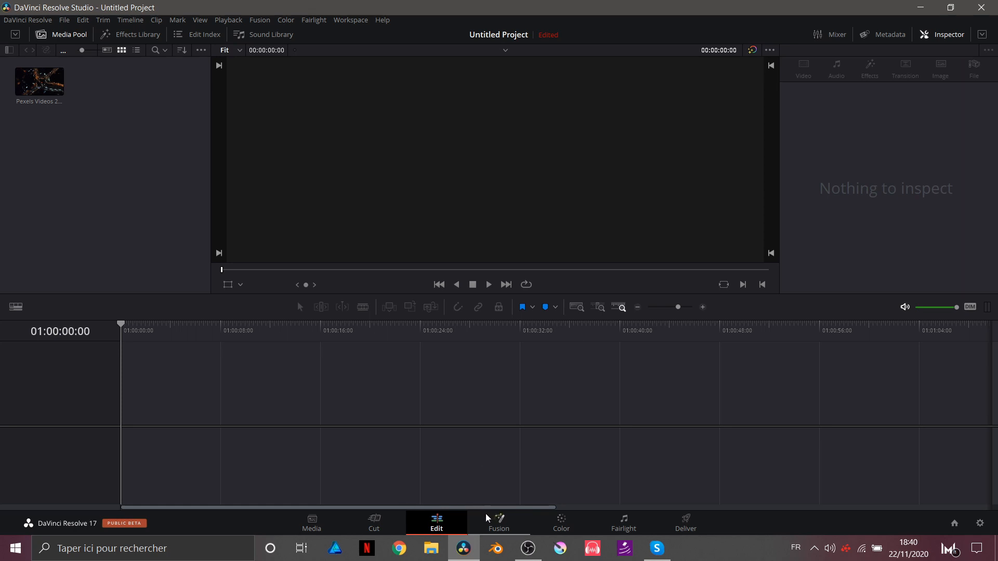
On the Fusion page, add a Text node feeding the media output and set its text to davinci.
click(496, 521)
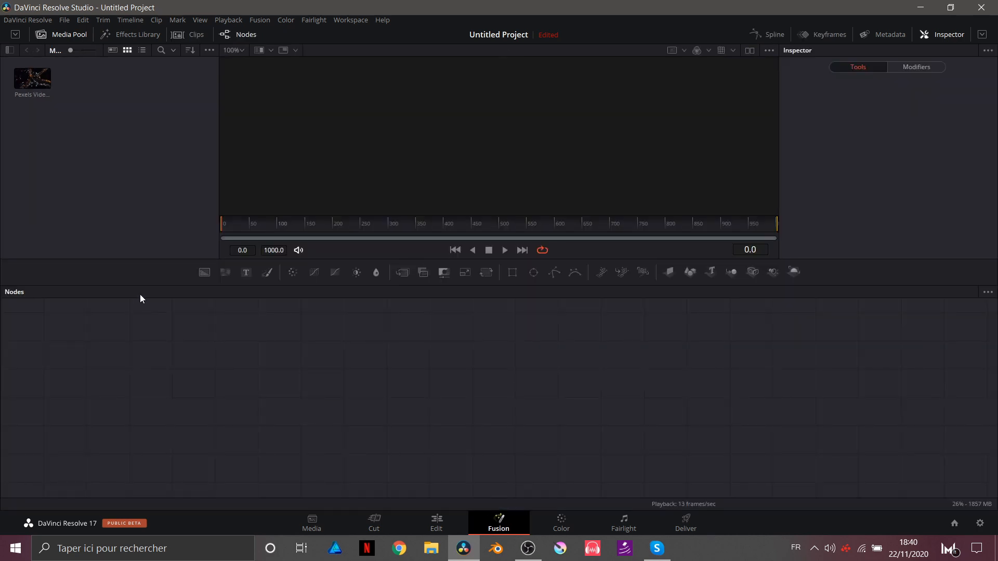
drag(245, 273, 196, 380)
click(833, 210)
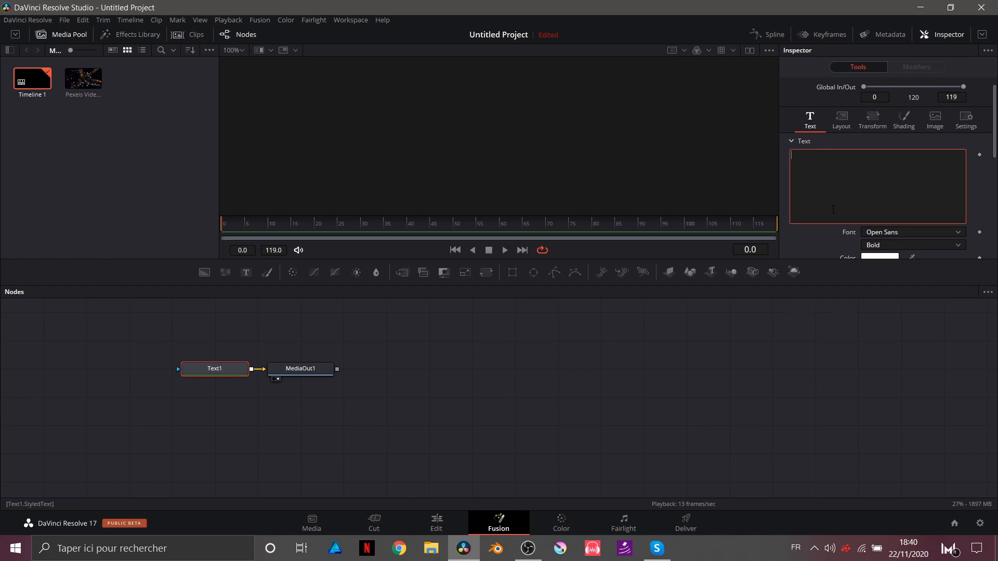
text(davinci)
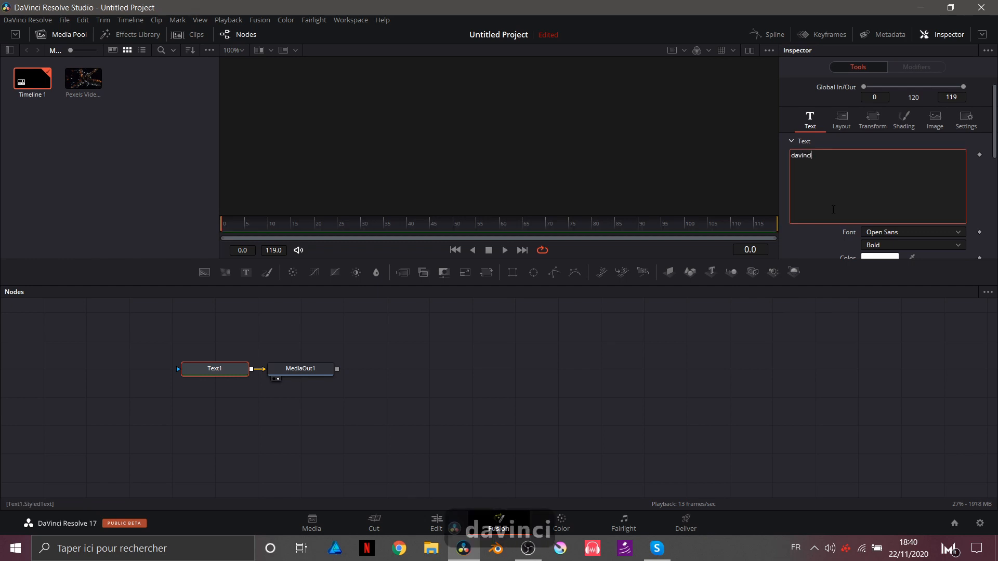
Extend the Fusion composition clip on the Edit page timeline to 00:00:15:22 and go back to the Fusion page.
click(436, 518)
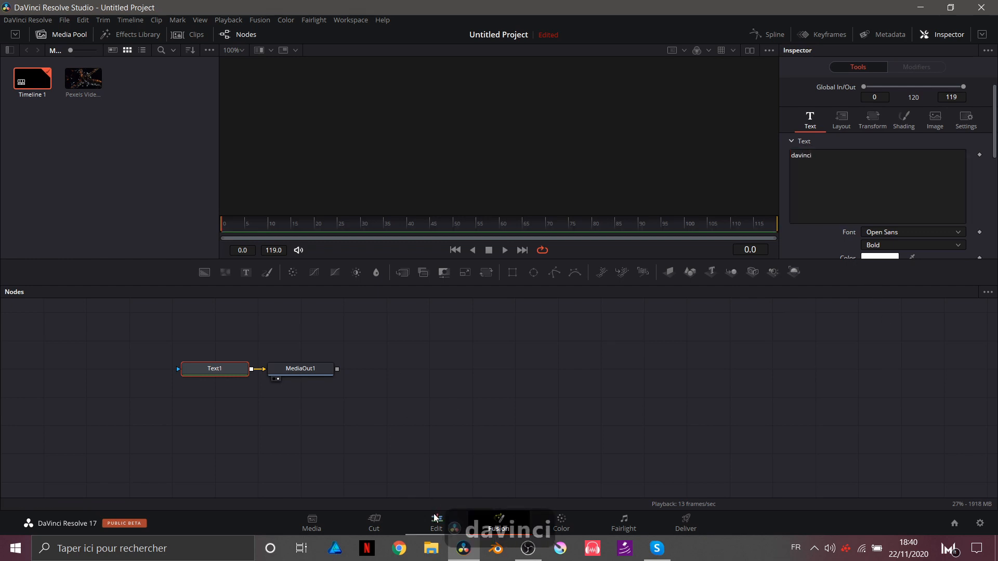
drag(253, 401, 546, 420)
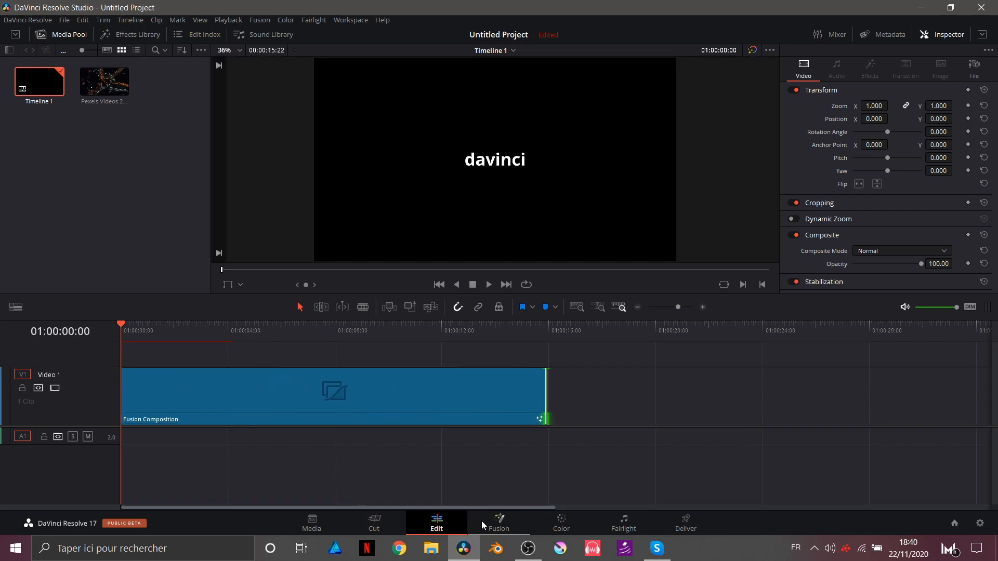
click(481, 521)
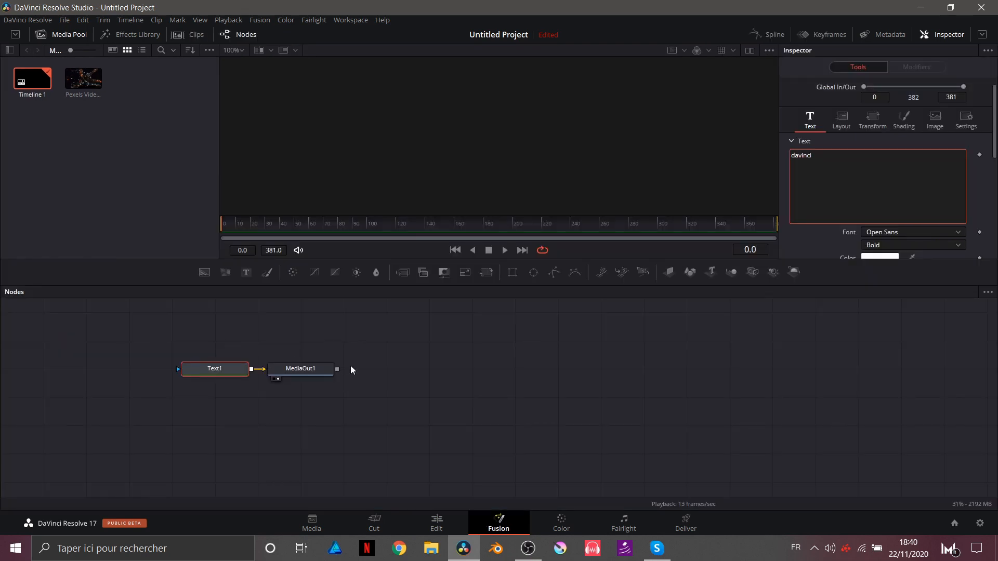
Delete the Text1 node from the composition, leaving MediaOut1 well apart to make room for new nodes.
key(ctrl+f)
drag(432, 375, 304, 379)
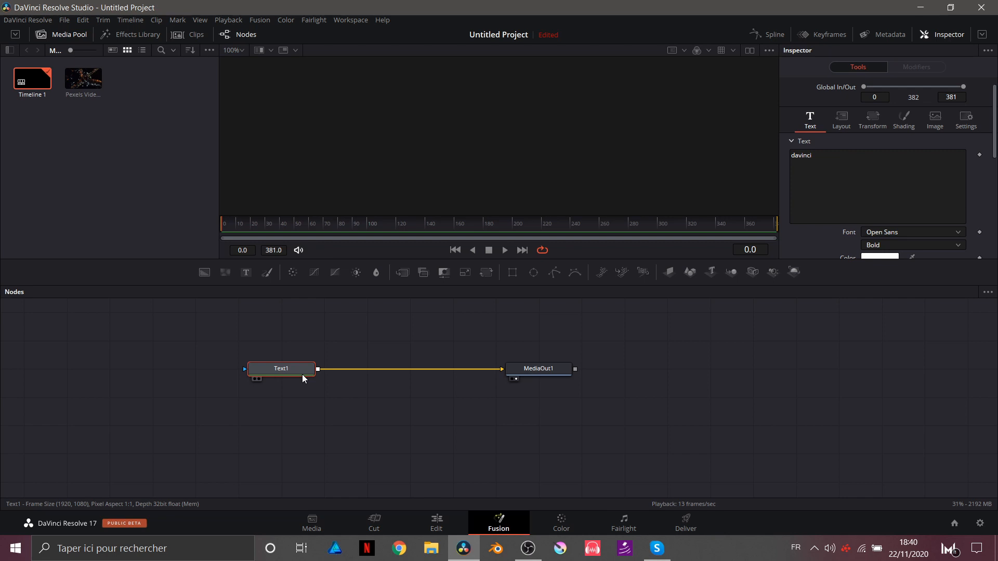
key(Delete)
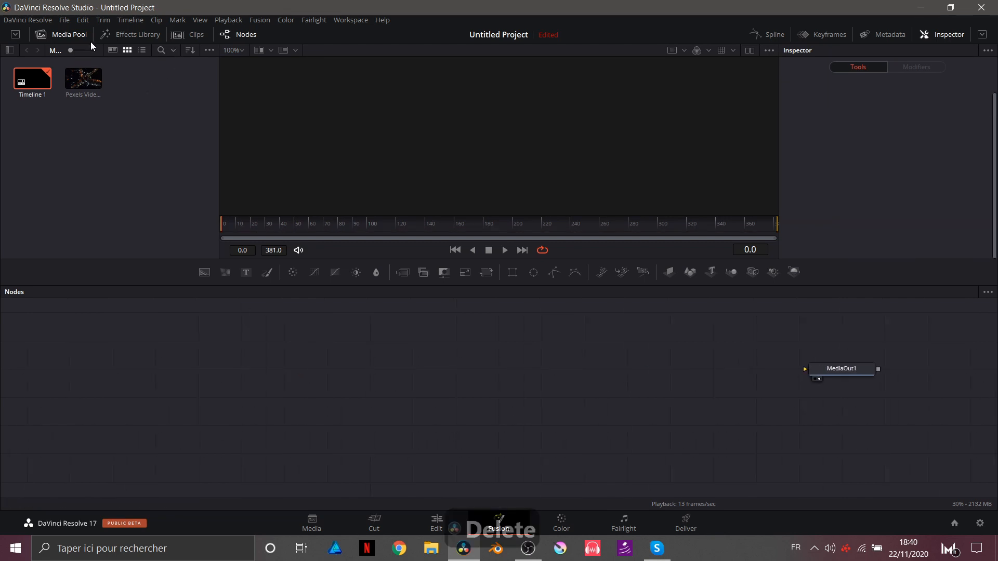
Open the Effects Library and look through the tools in its Shape category.
click(105, 32)
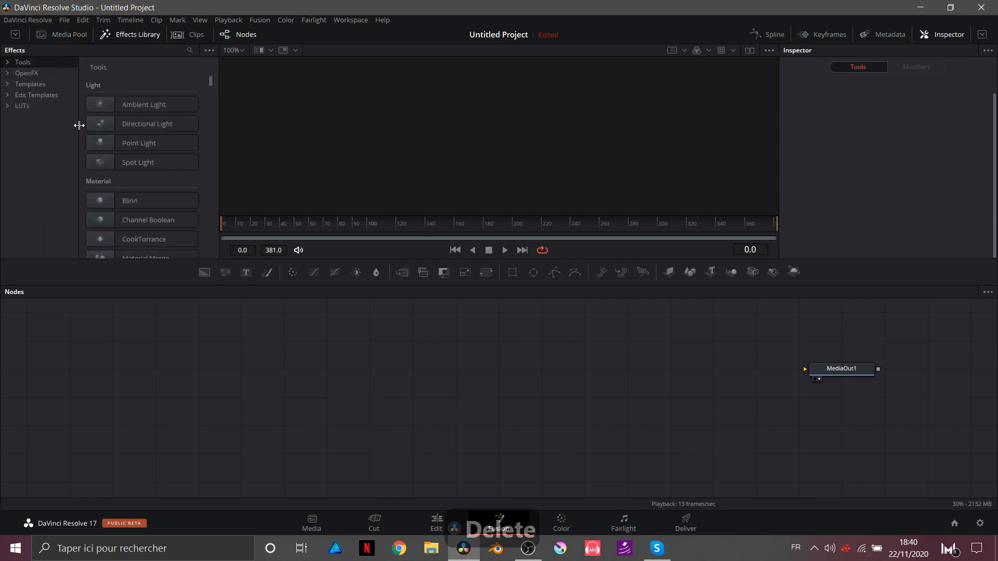
click(7, 62)
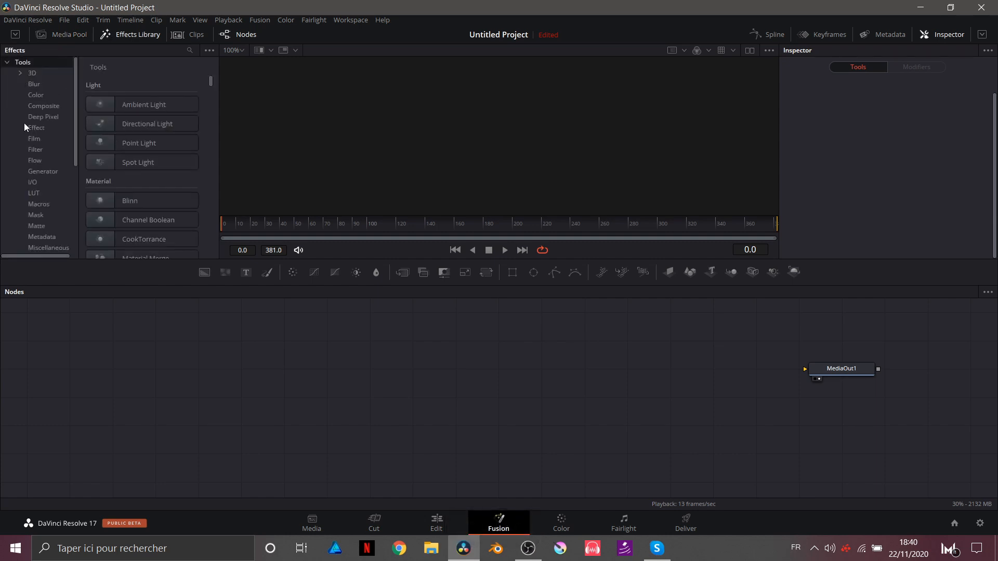
scroll(24, 123, down, 5)
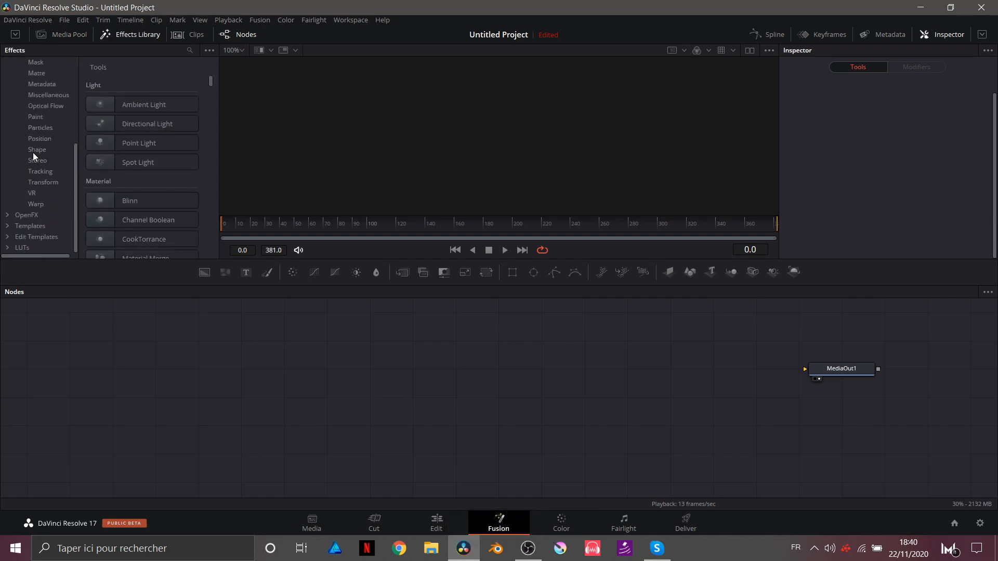
click(33, 150)
scroll(145, 168, down, 3)
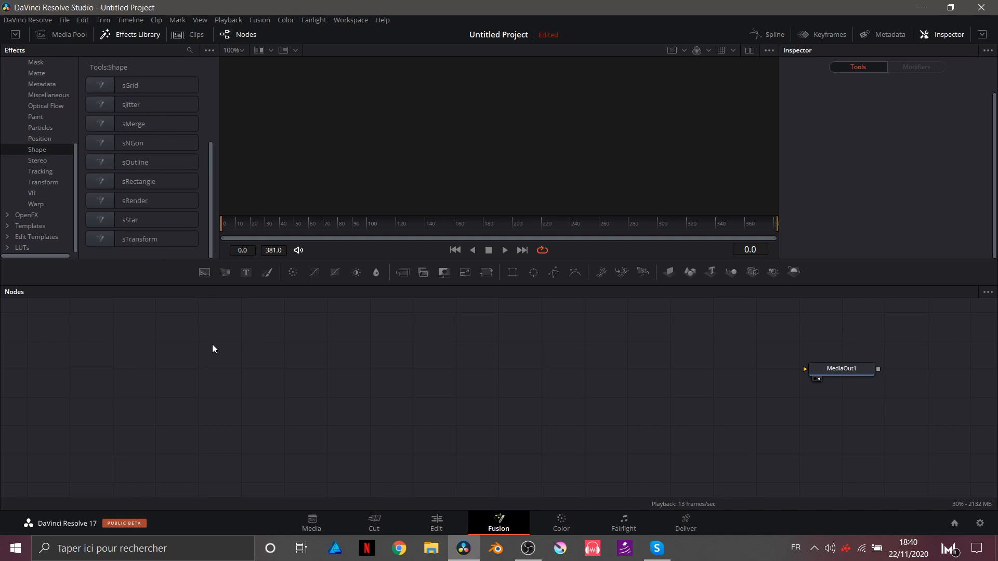
Add an sNGon shape node and place it in line with MediaOut1, well before it in the node graph.
key(ctrl+space)
text(ss)
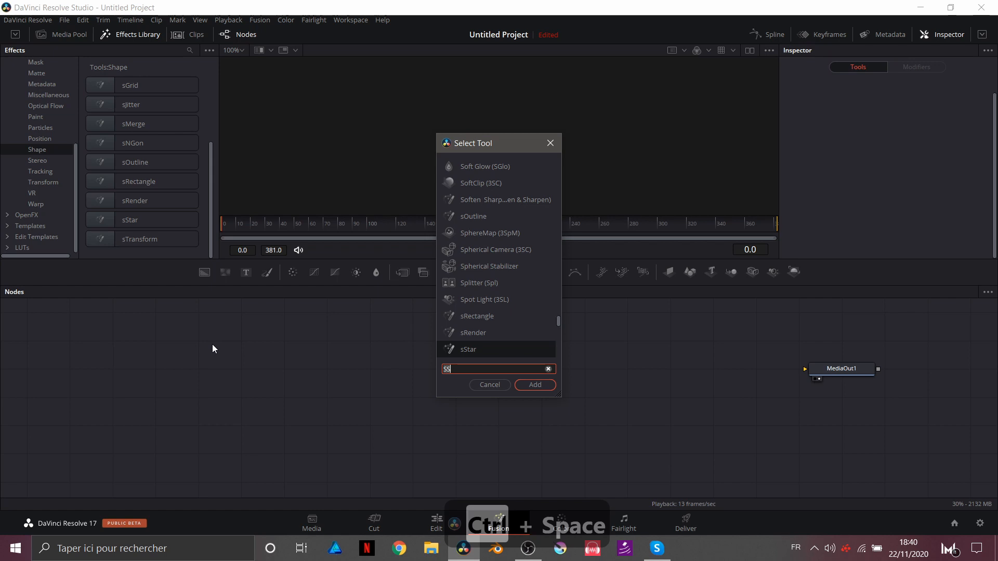
key(BackSpace)
key(BackSpace)
text(sn)
key(Return)
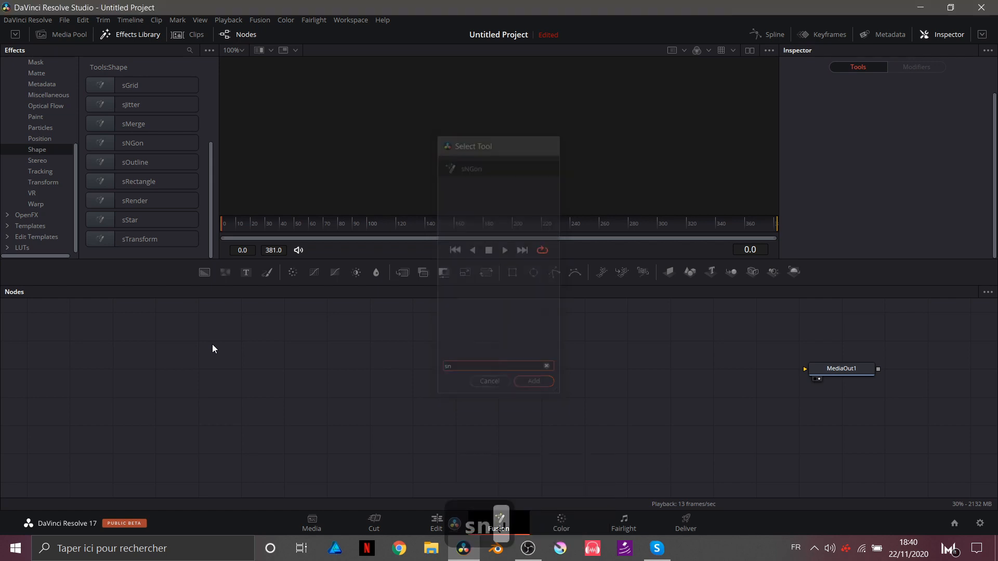
drag(211, 340, 194, 370)
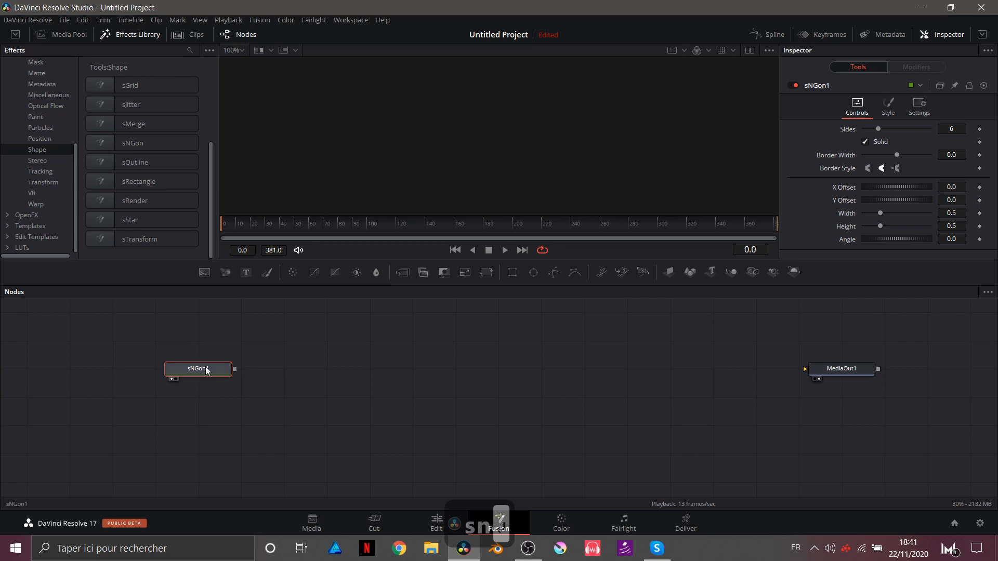
Add an sRender node after sNGon1, align it with the other nodes and display it in the viewer.
key(ctrl+space)
text(srend)
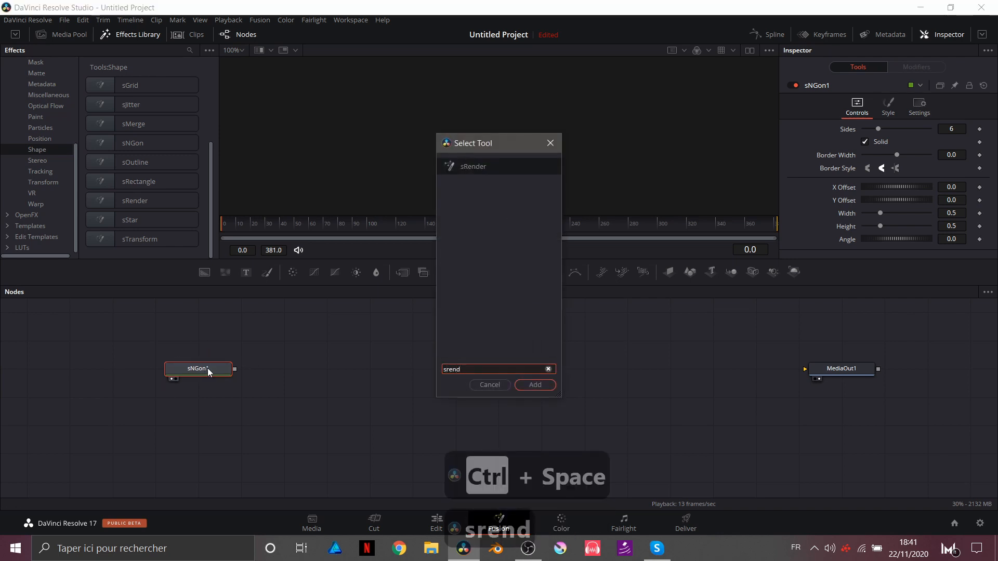
key(Return)
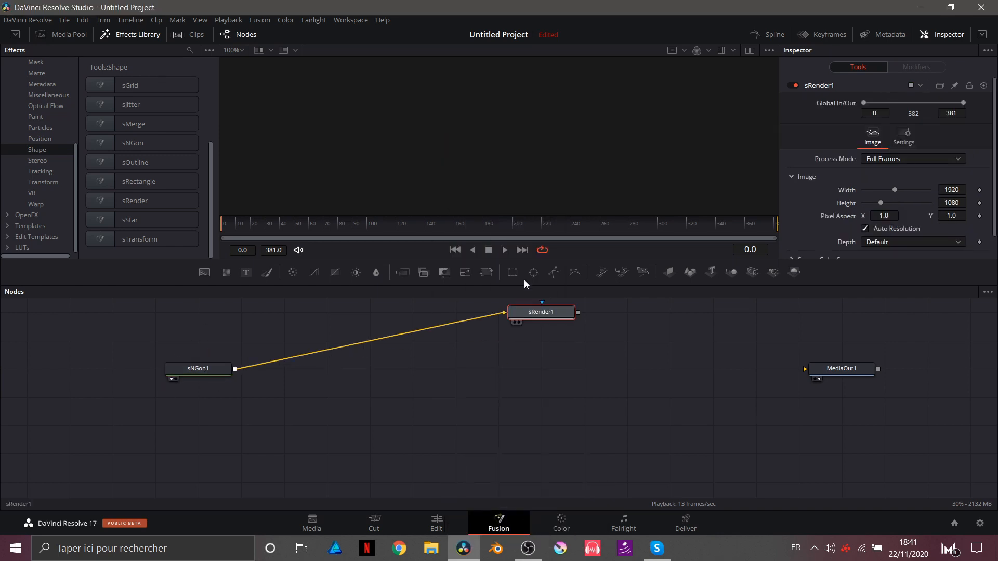
key(1)
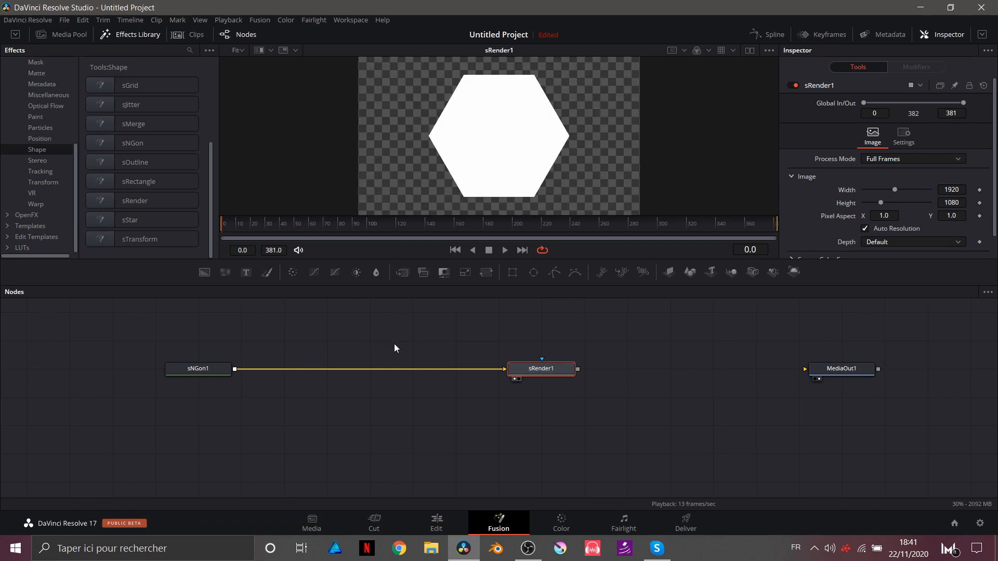
scroll(401, 368, up, 2)
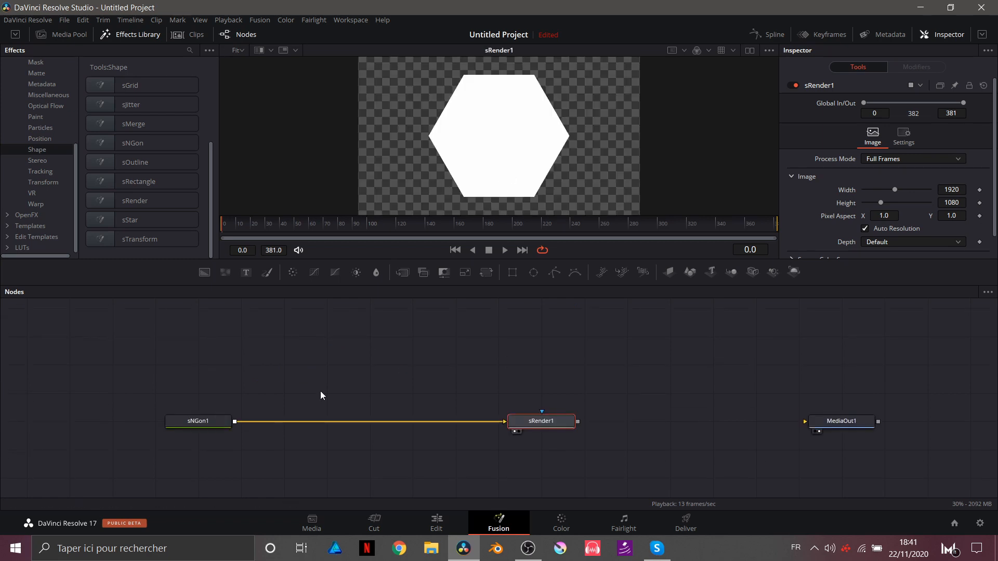
Insert an sBoolean node between sNGon1 and sRender1.
click(203, 422)
key(ctrl+space)
text(s)
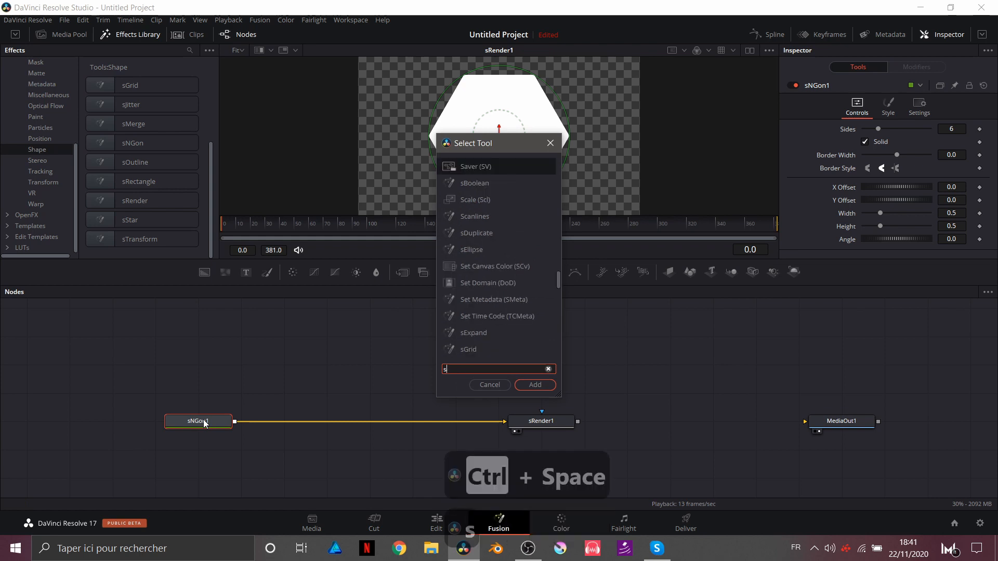
text(bo)
key(Return)
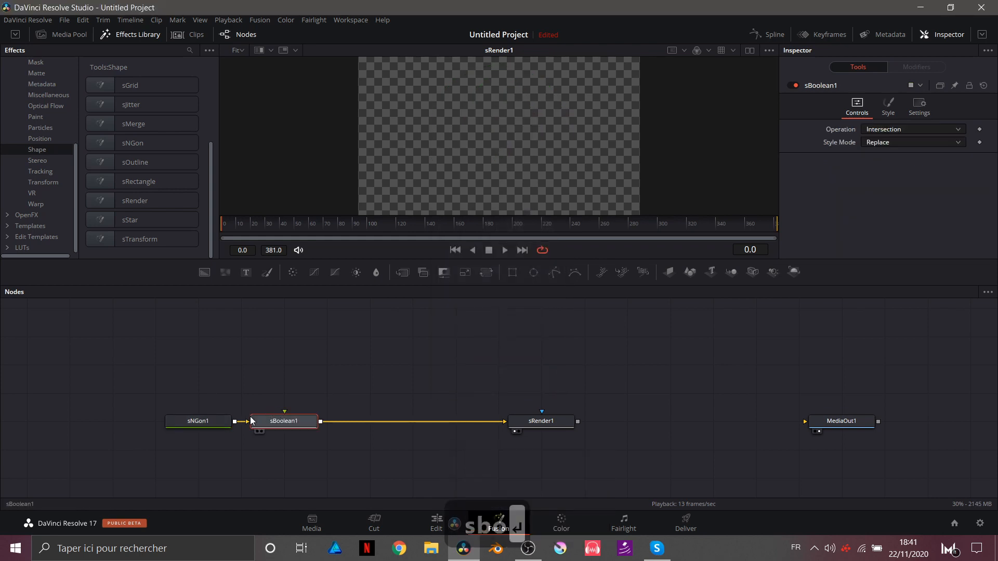
Add an sStar node above sBoolean1 and connect its output to the Boolean's second input.
click(276, 351)
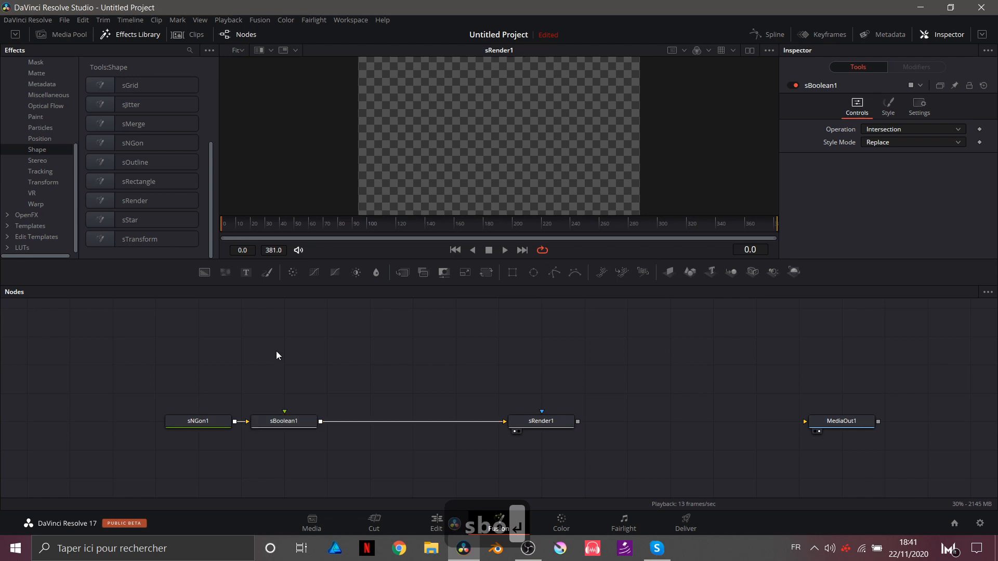
key(ctrl+space)
text(ss)
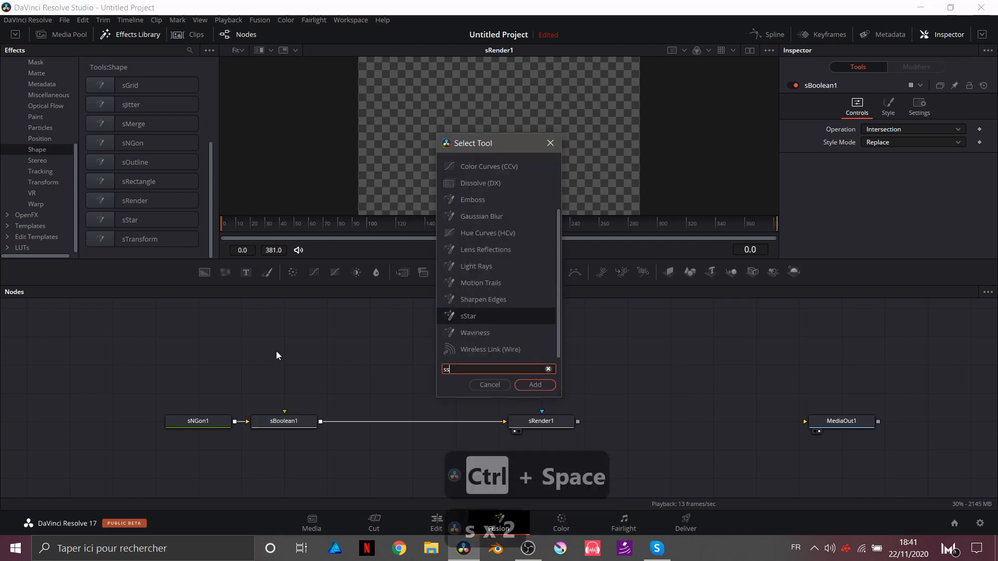
key(Return)
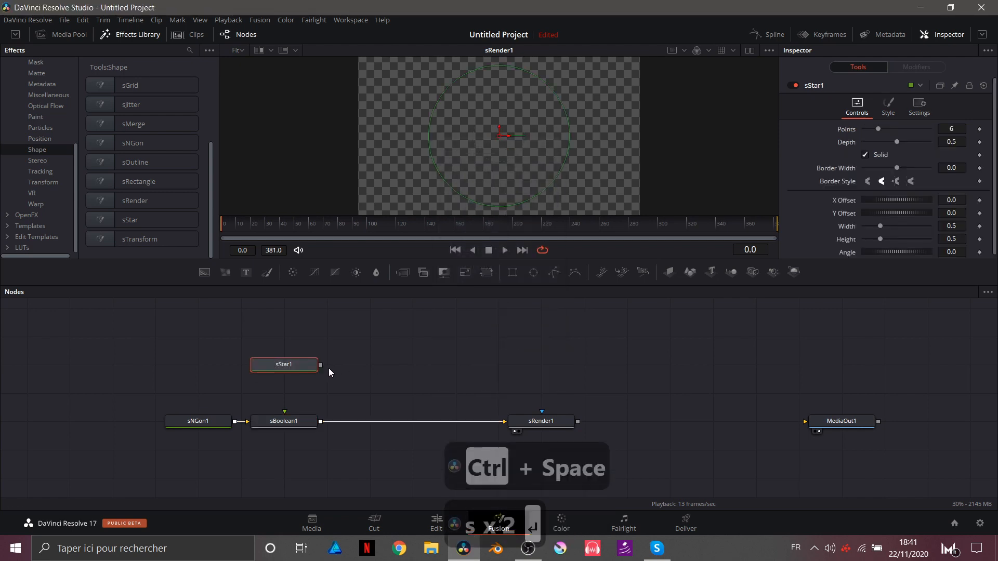
drag(321, 365, 303, 428)
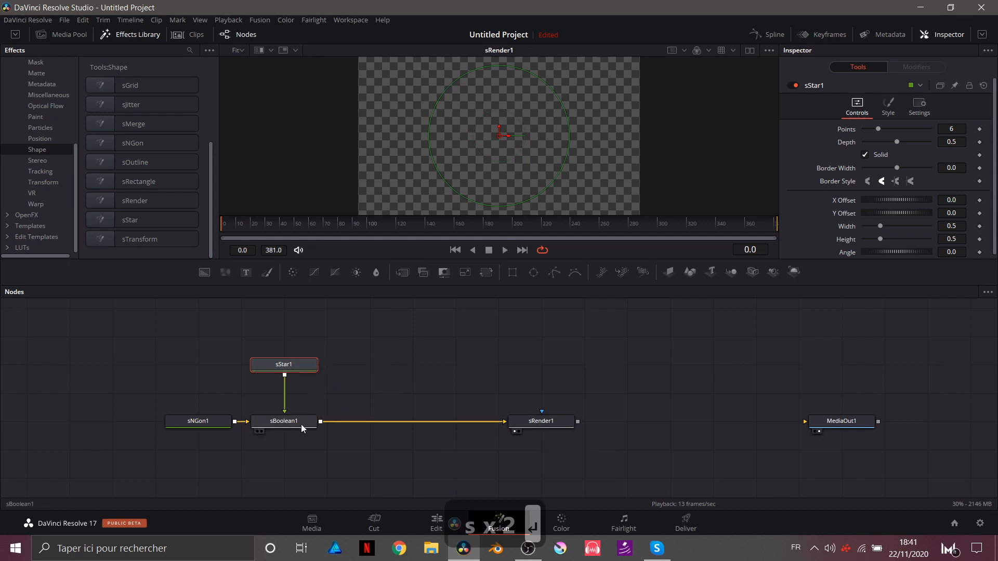
Set the sBoolean1 operation to Subtract so the star is cut out of the polygon.
click(303, 428)
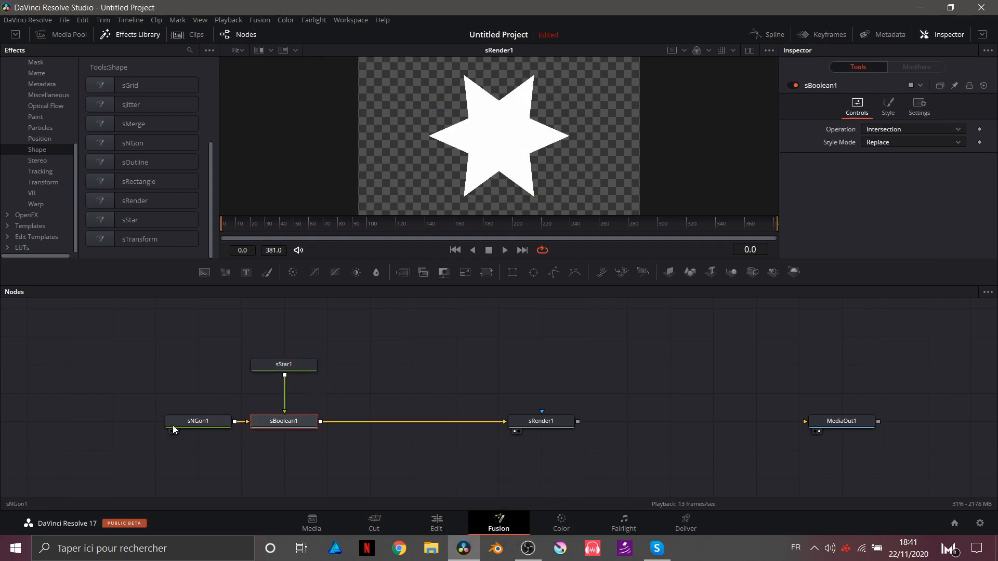
click(214, 425)
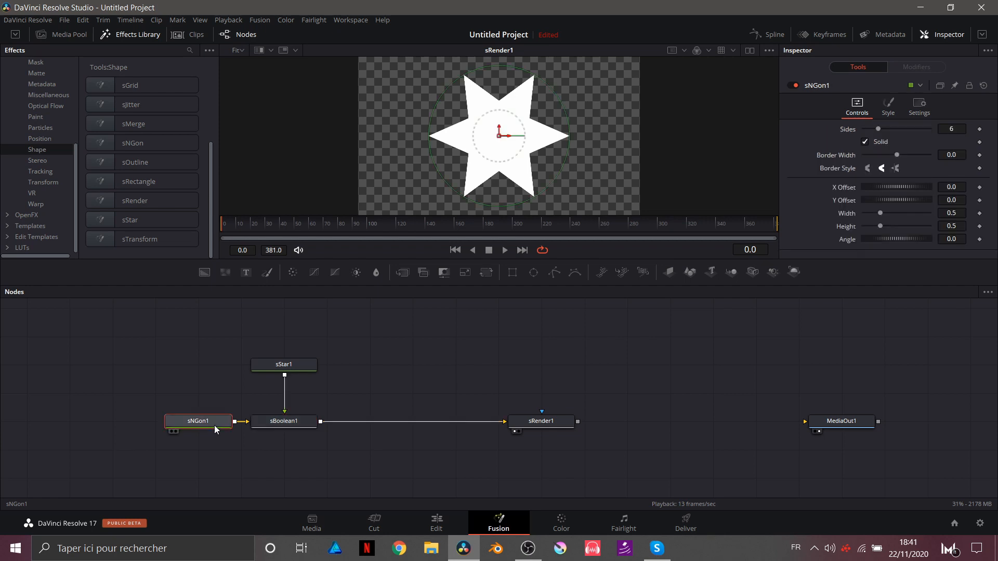
click(265, 423)
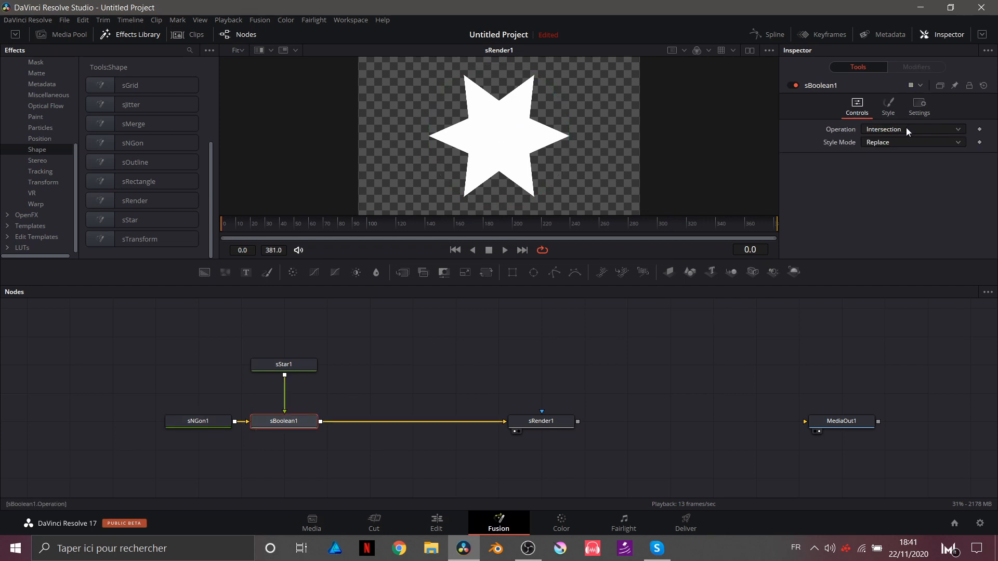
click(872, 129)
click(881, 166)
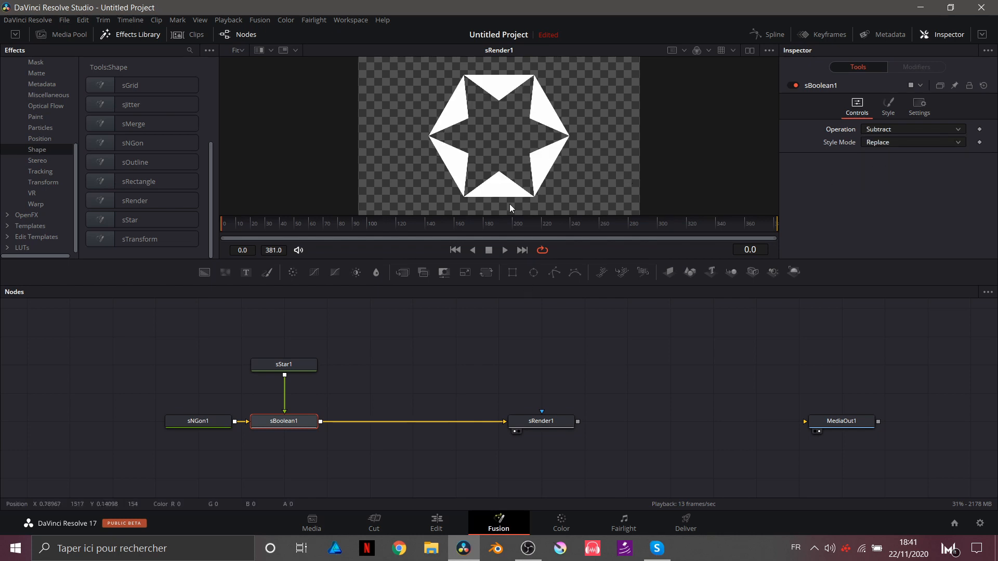
Expand the Inspector to full height and pin sStar1 so its controls show together with those of sNGon1.
click(295, 370)
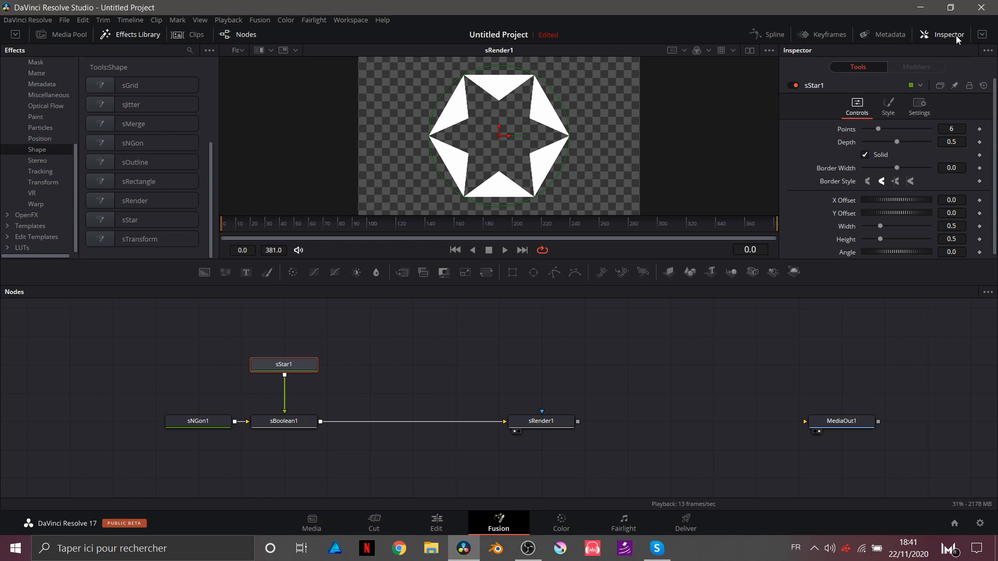
click(983, 36)
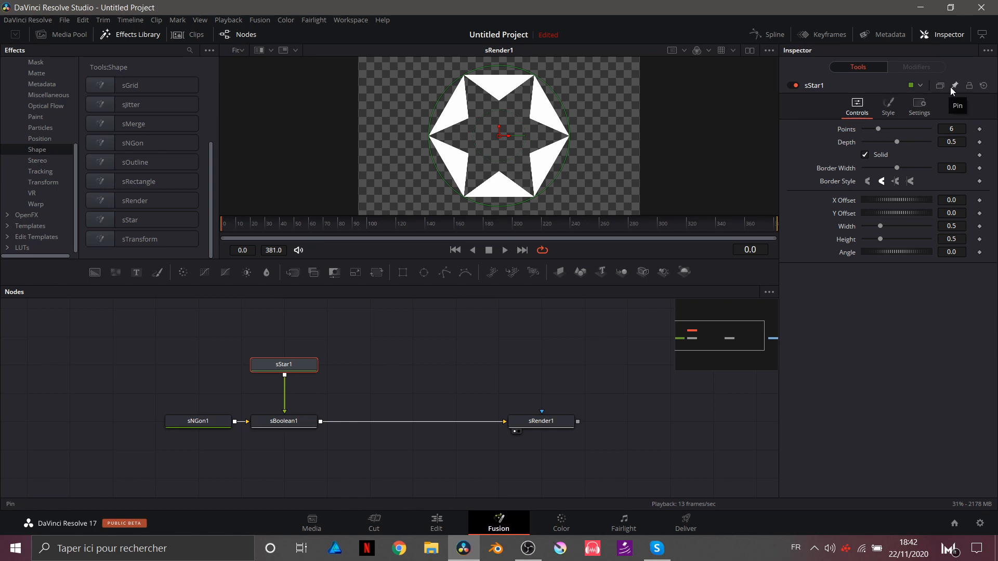
click(205, 422)
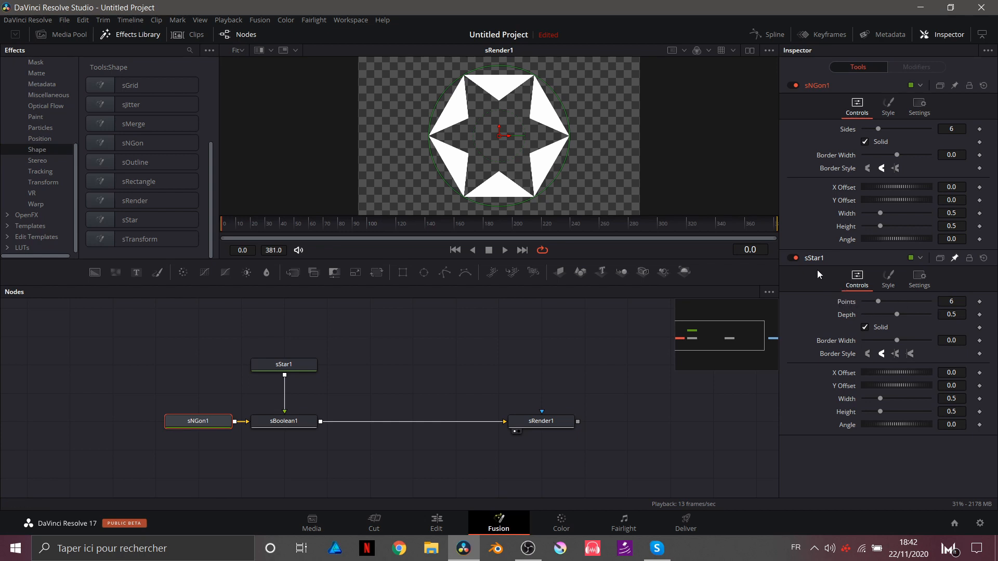
Link sStar1's Points value to sNGon1's Sides with the expression sNGon1.Sides.
click(951, 302)
text(5)
key(BackSpace)
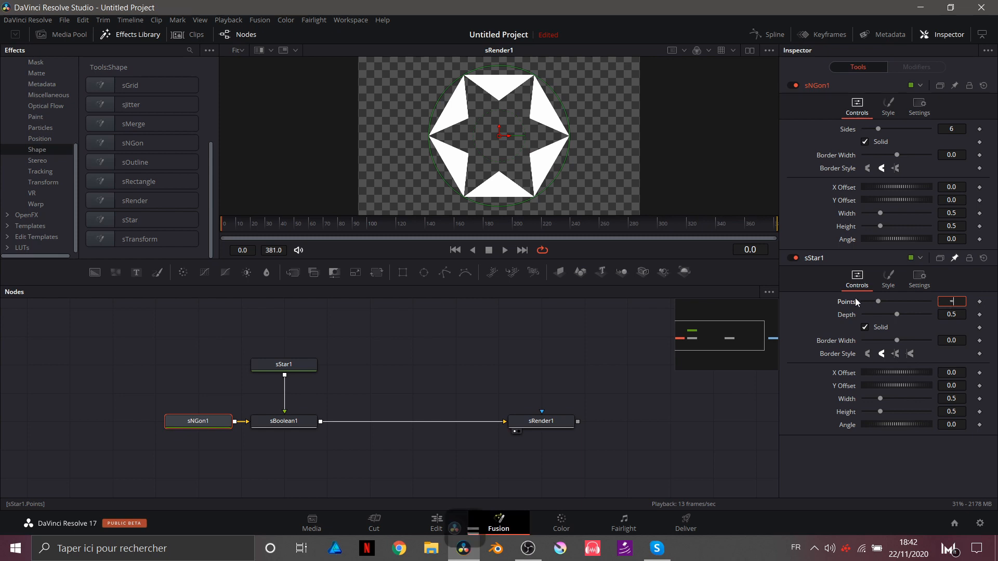
text(=)
key(Return)
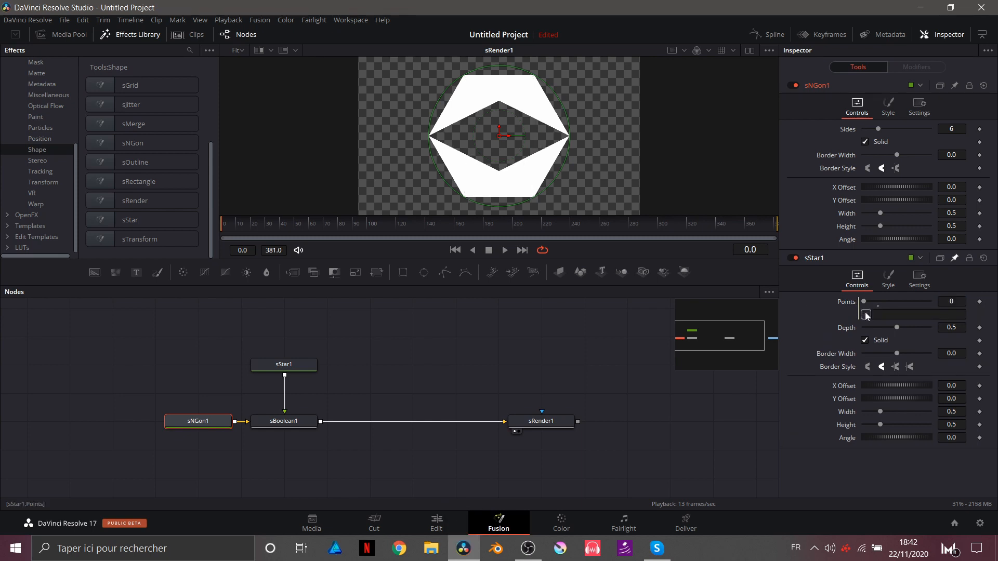
drag(866, 314, 848, 133)
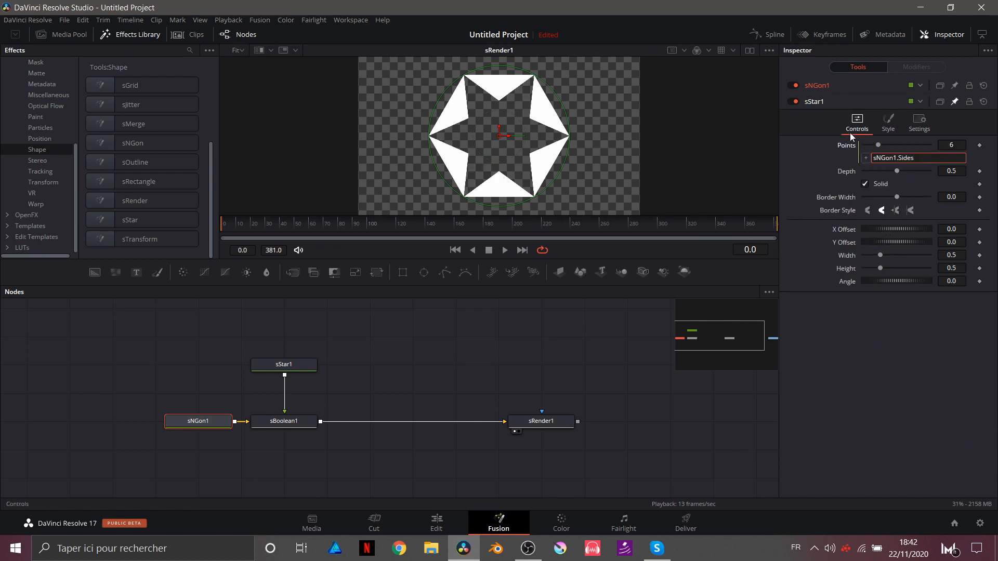
Commit the Points expression, clear the node selection and return the Inspector to half height.
mouse_move(196, 431)
mouse_move(307, 370)
key(Return)
click(438, 360)
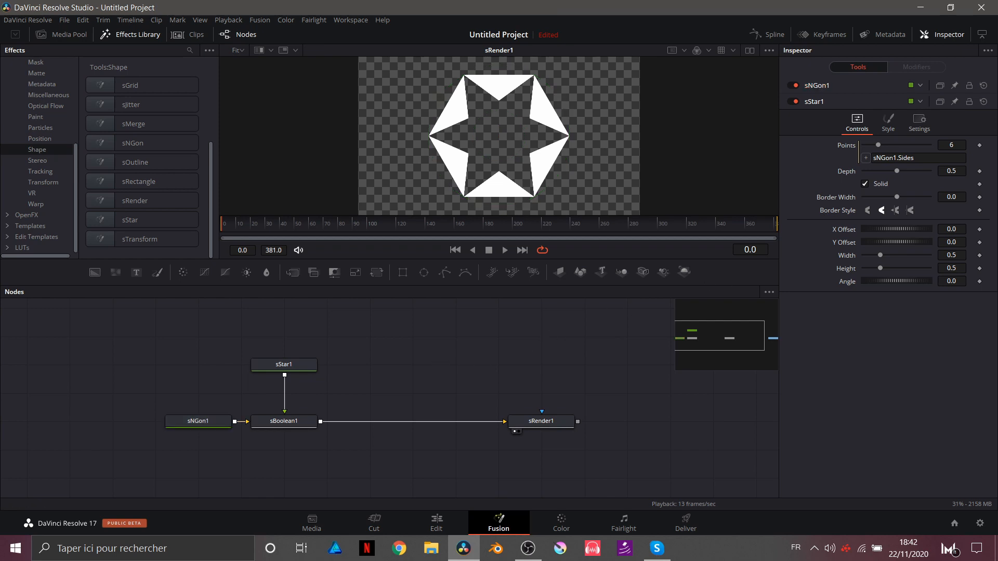
click(983, 35)
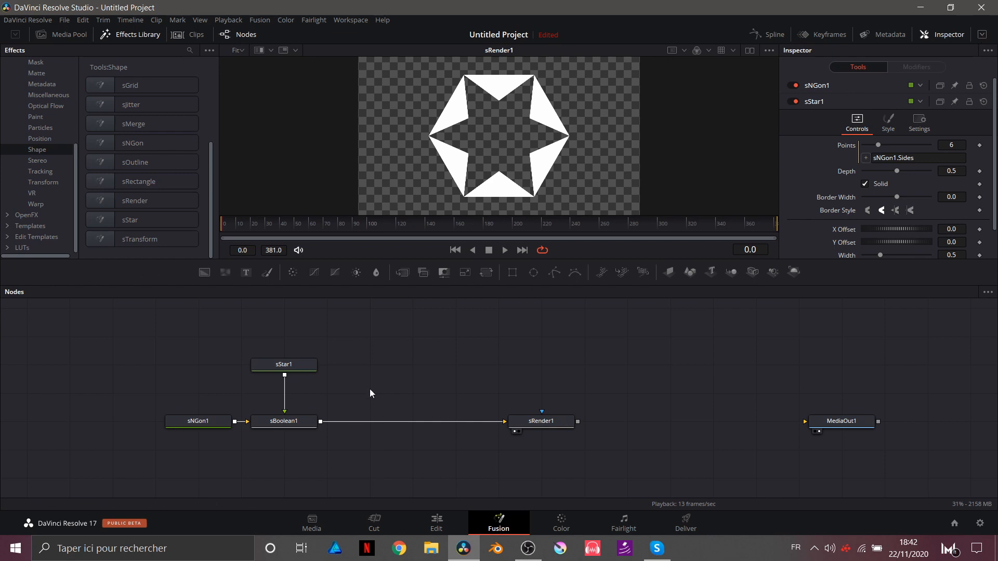
Reduce sNGon1's Sides to 3 so the polygon becomes a triangle.
click(218, 424)
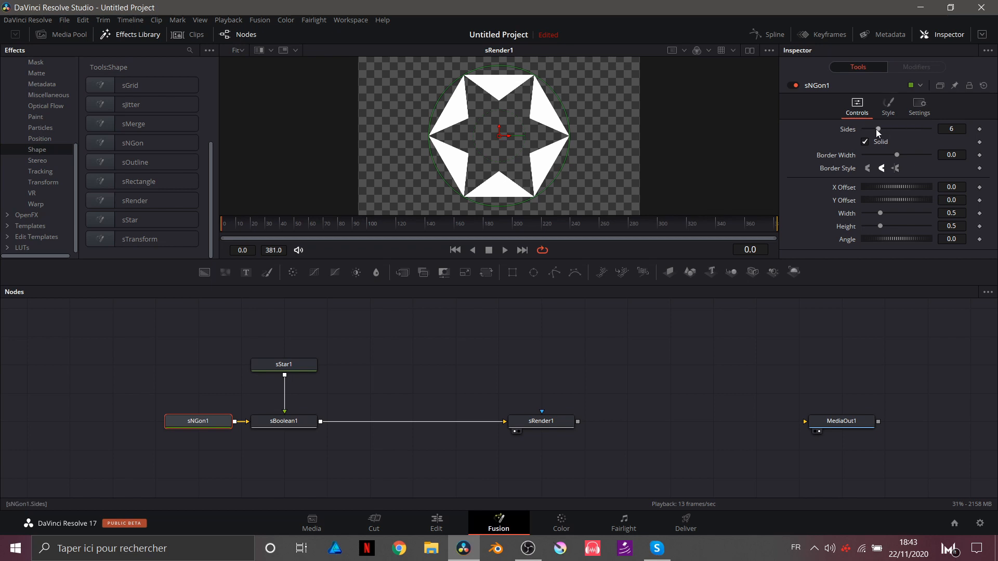
drag(878, 128, 874, 130)
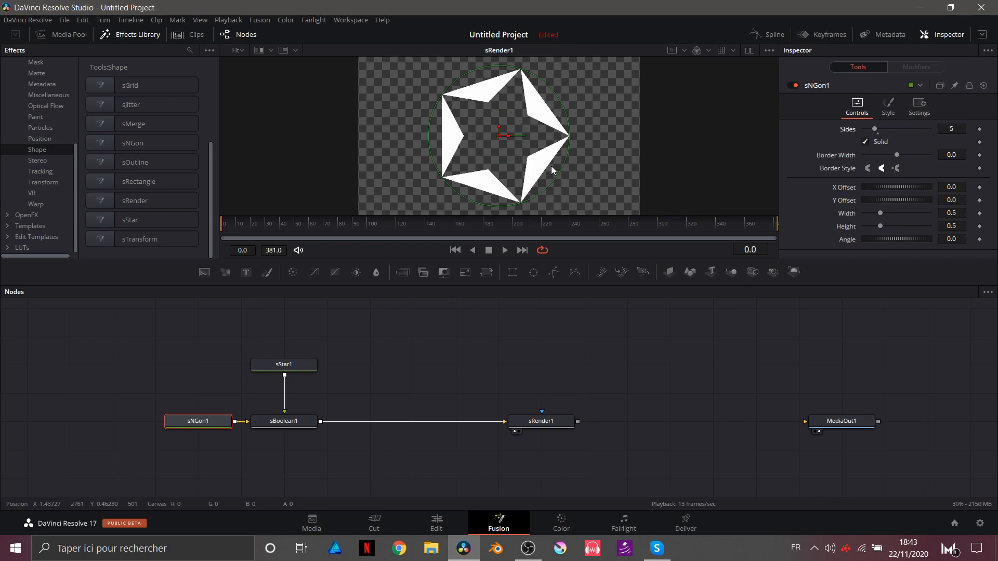
click(275, 368)
click(200, 422)
drag(875, 130, 871, 130)
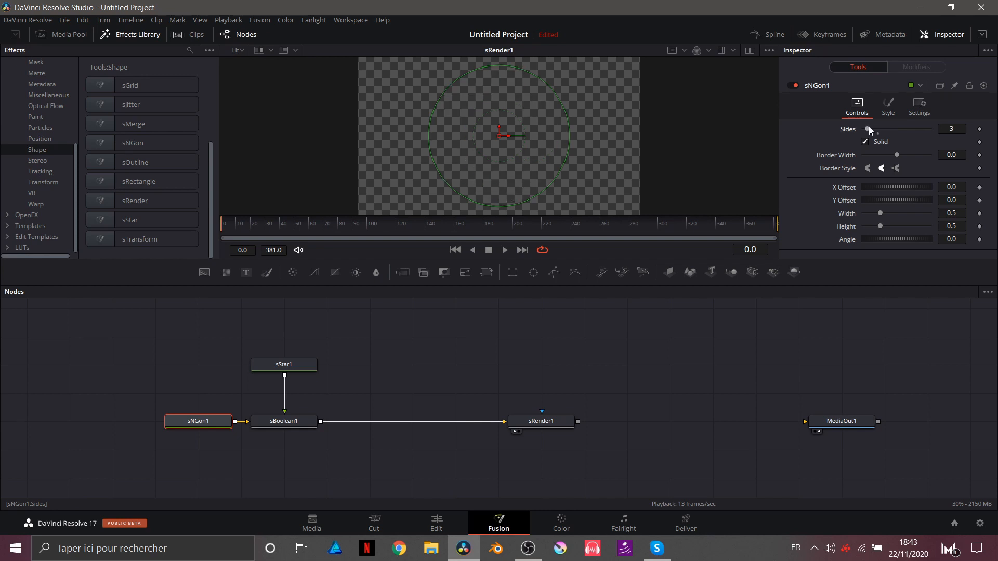
Set sStar1's Depth to 0.0 and give it a sharp-cornered border with a Border Width of about 0.029.
click(290, 365)
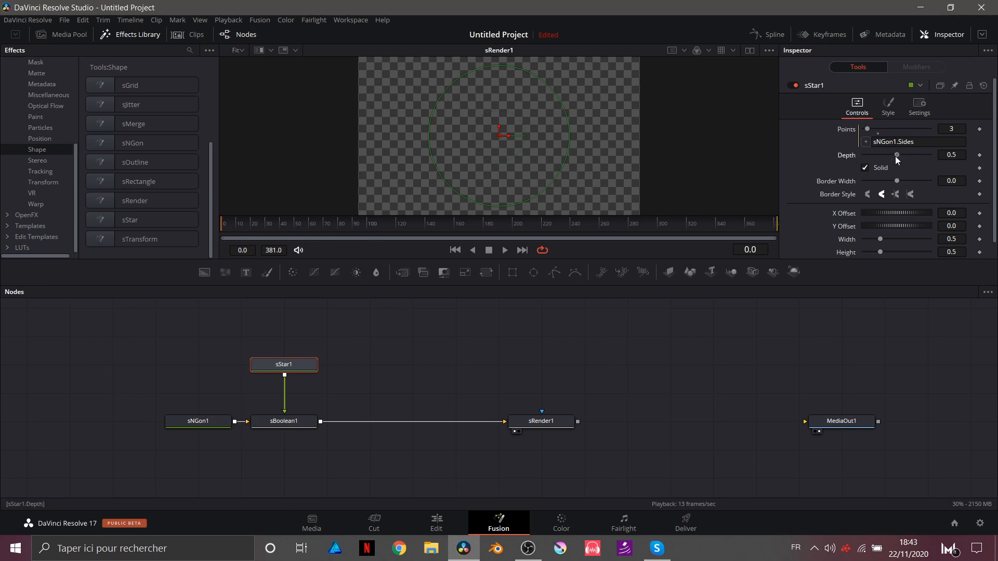
drag(897, 154, 868, 155)
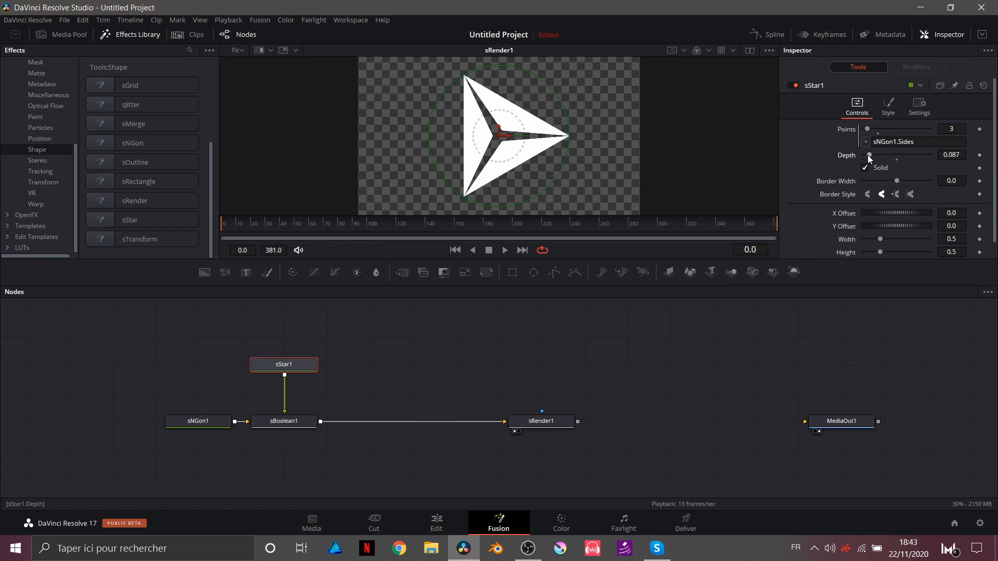
drag(868, 155, 857, 155)
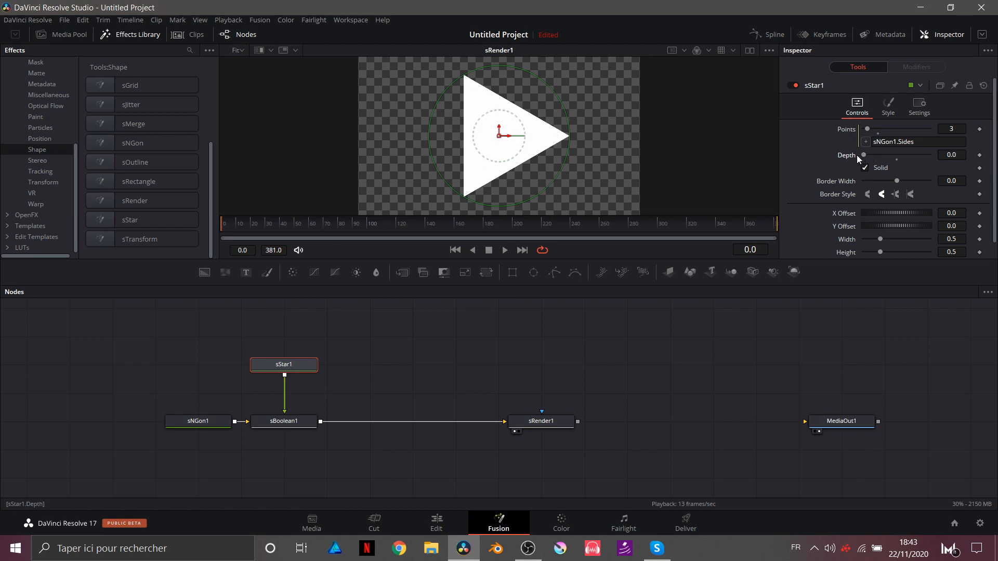
click(869, 195)
drag(899, 182, 903, 181)
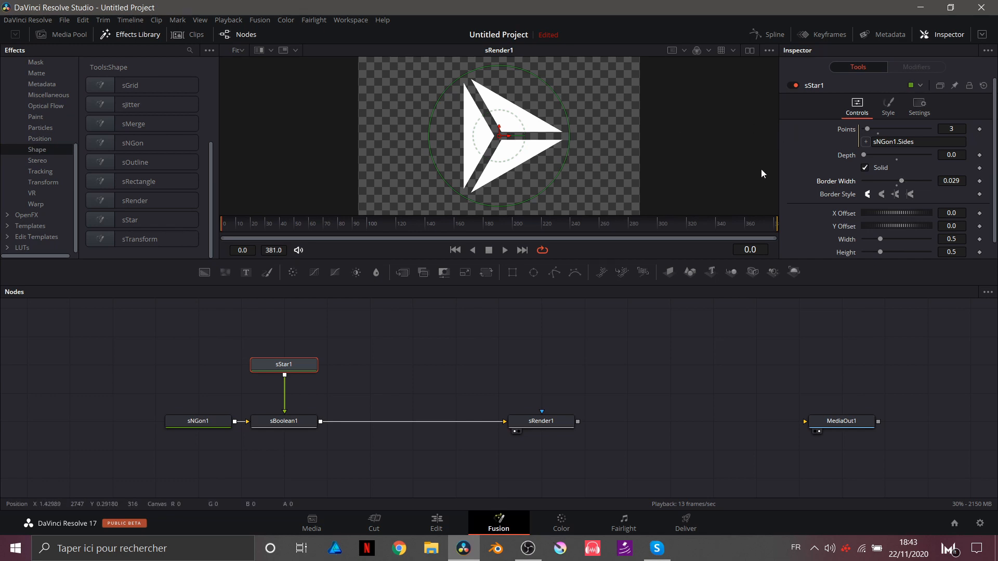
Link sStar1's Width to its own Height with the expression Height.
scroll(834, 214, down, 1)
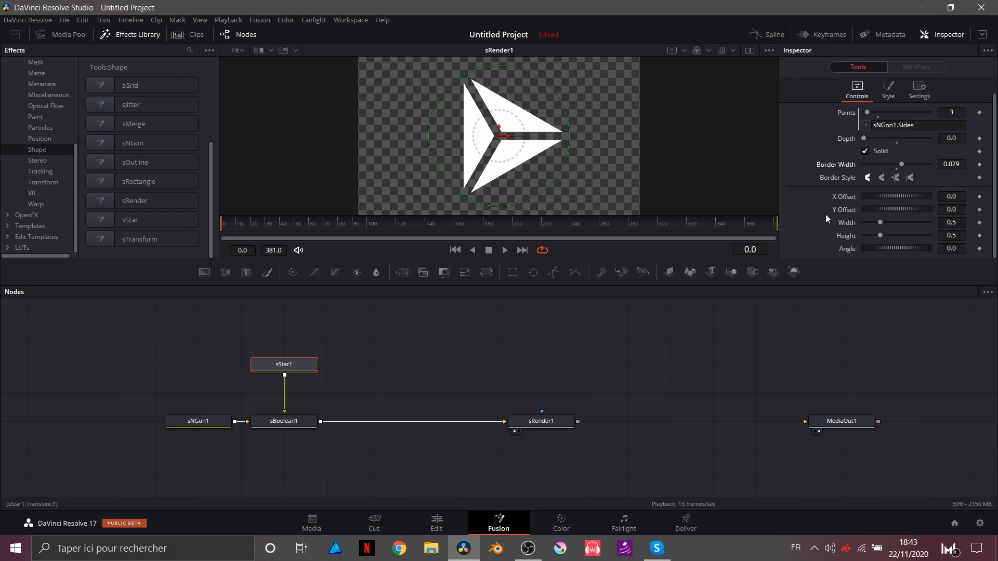
right_click(846, 224)
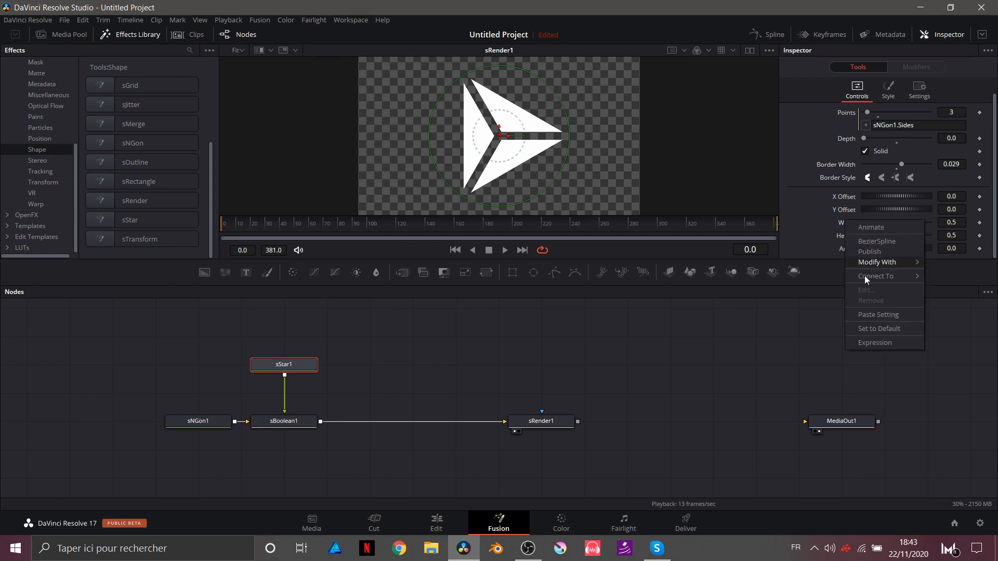
click(868, 343)
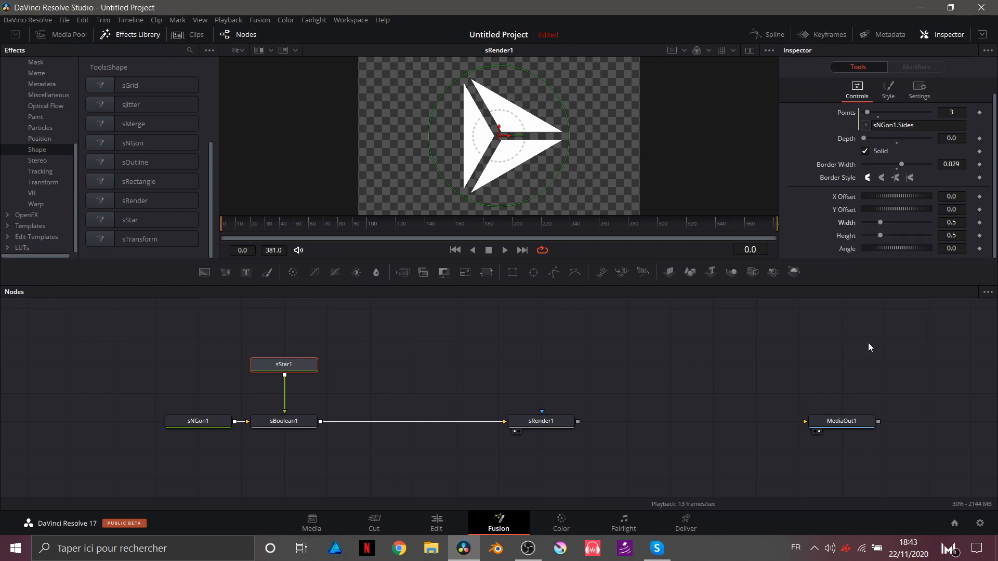
drag(866, 235, 840, 250)
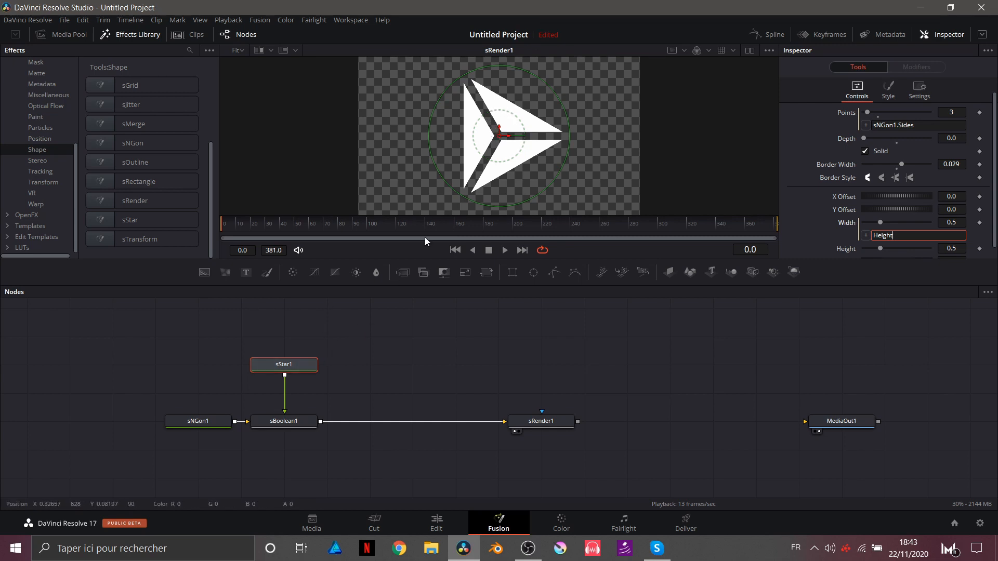
Turn off Solid on sNGon1 and give it a sharp-cornered border with a width of about 0.051.
click(207, 429)
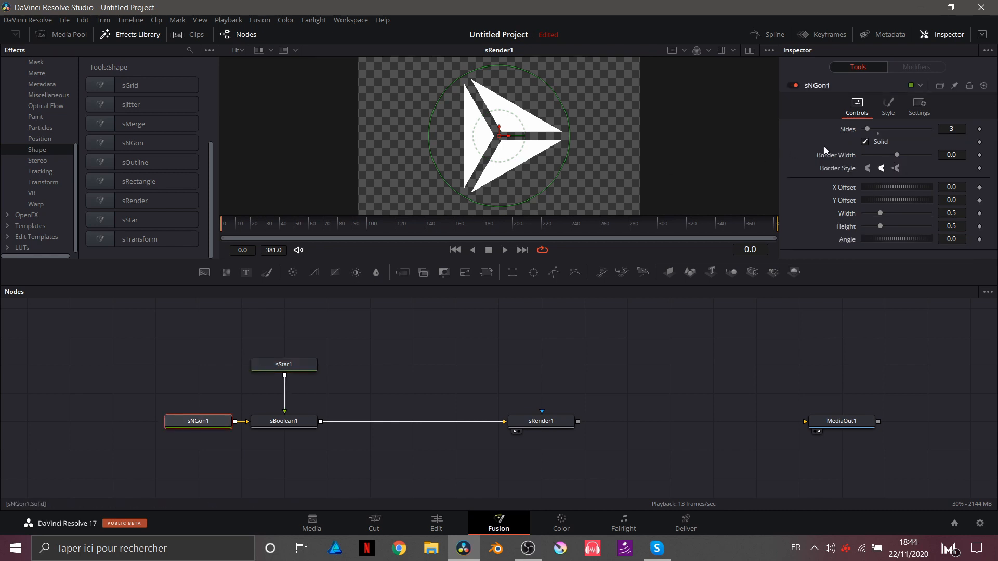
click(865, 143)
drag(897, 155, 905, 154)
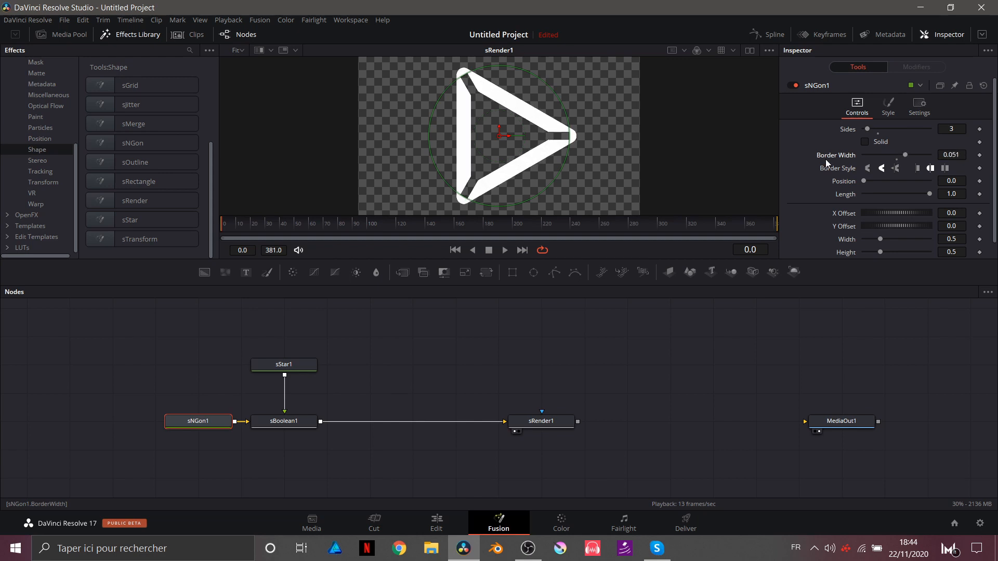
click(867, 170)
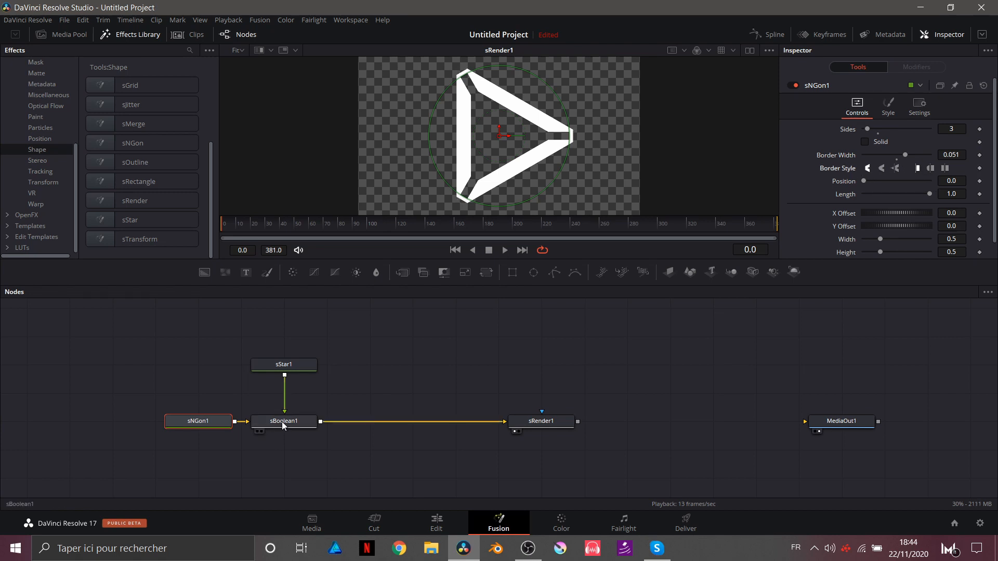
Increase sStar1's Height to about 0.646 so its arms cut completely through the triangle's corners.
click(286, 369)
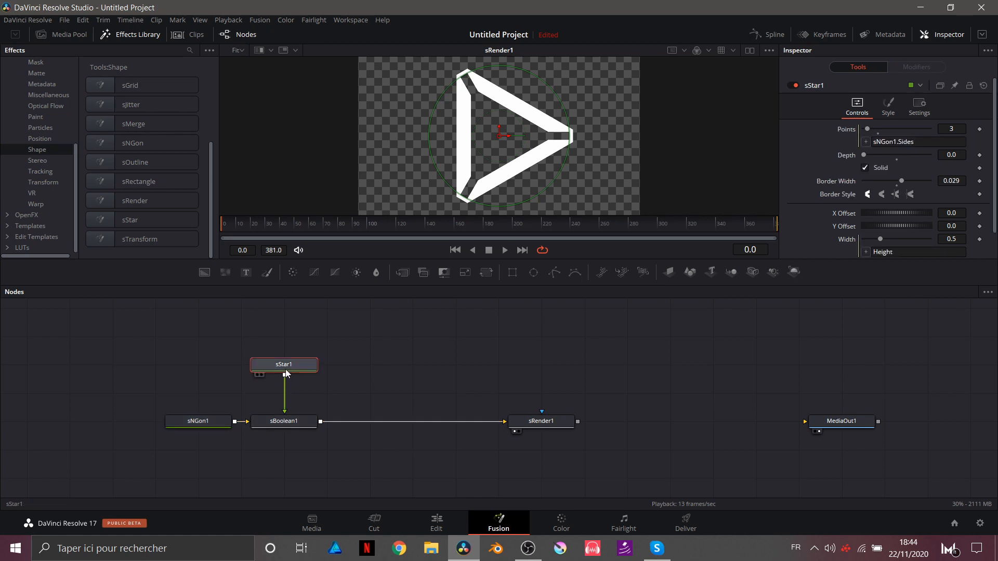
scroll(853, 240, down, 1)
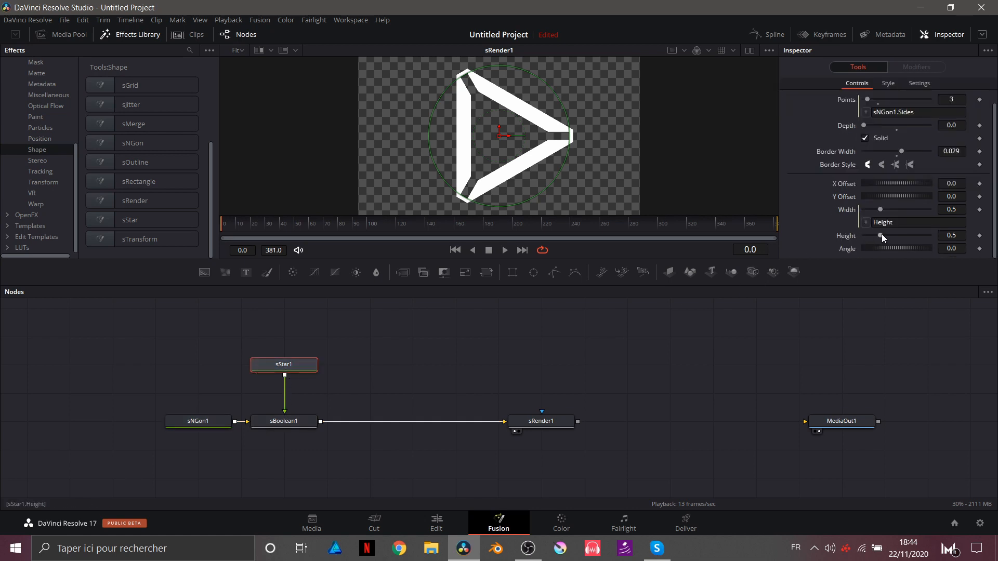
drag(879, 235, 885, 235)
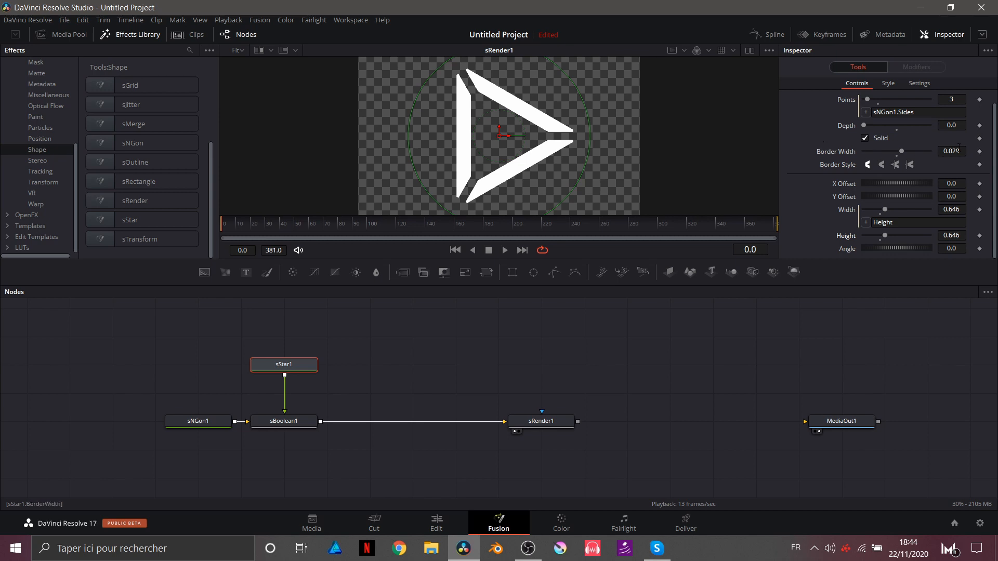
Narrow the gaps between the triangle pieces by setting sStar1's Border Width to 0.01.
click(957, 151)
text(0.0249)
key(Return)
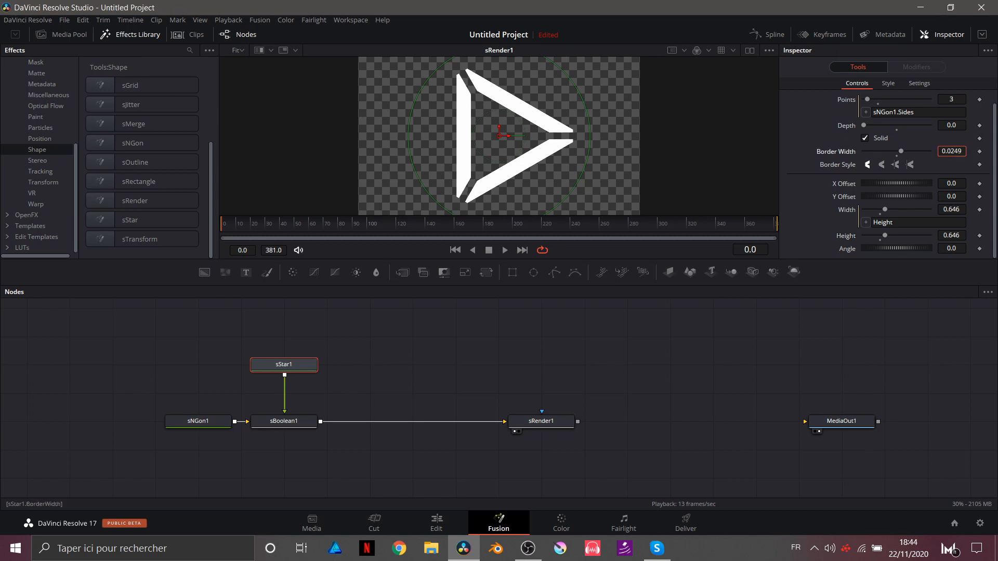
key(BackSpace)
key(BackSpace)
text(21)
key(Return)
key(BackSpace)
key(BackSpace)
key(BackSpace)
text(1)
key(Return)
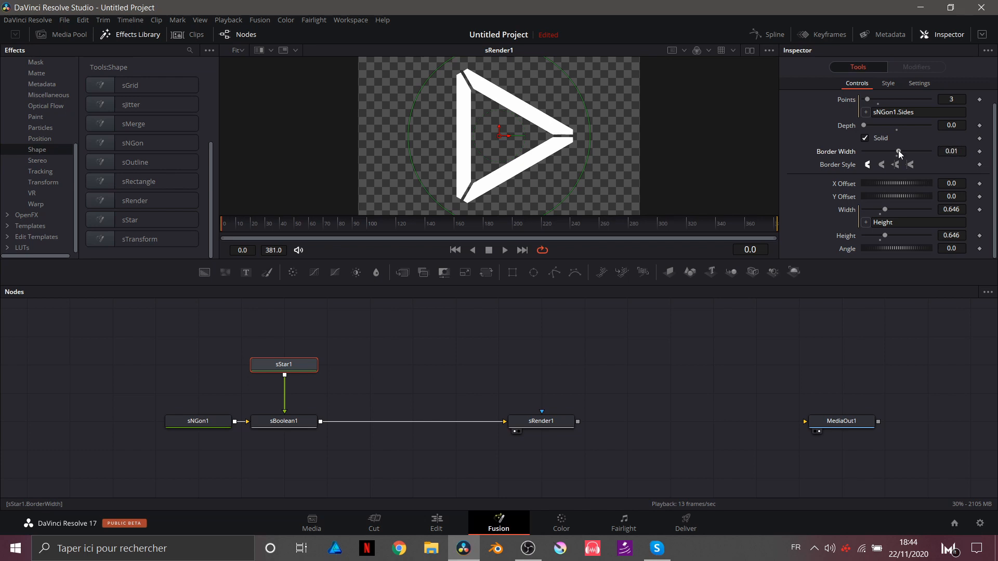
Move the sStar1 node down so it sits directly above sBoolean1.
click(452, 361)
click(207, 425)
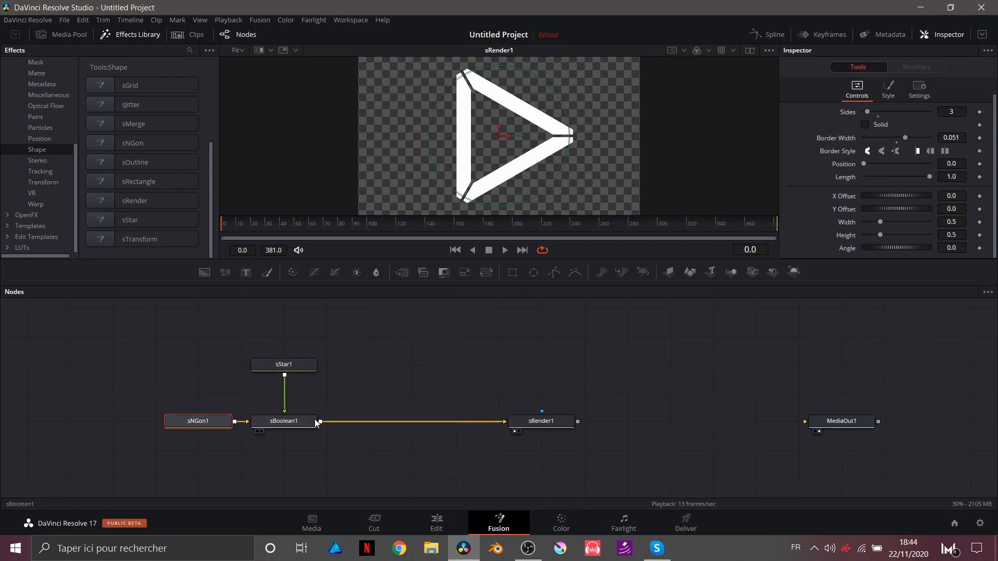
drag(297, 371, 297, 399)
Insert an sOutline node after sBoolean1 and set its Thickness to 0.0025.
click(294, 425)
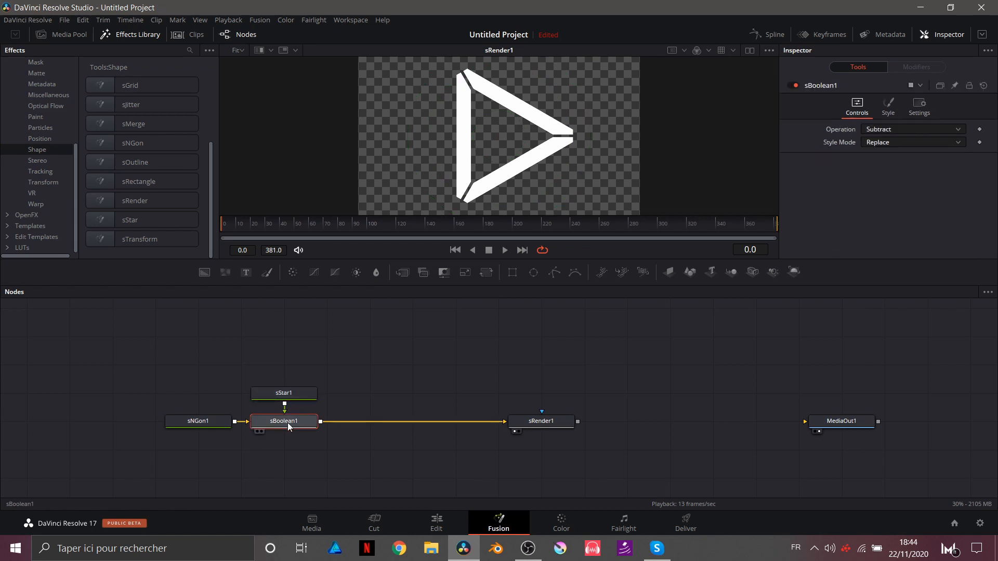
key(ctrl+space)
text(sou)
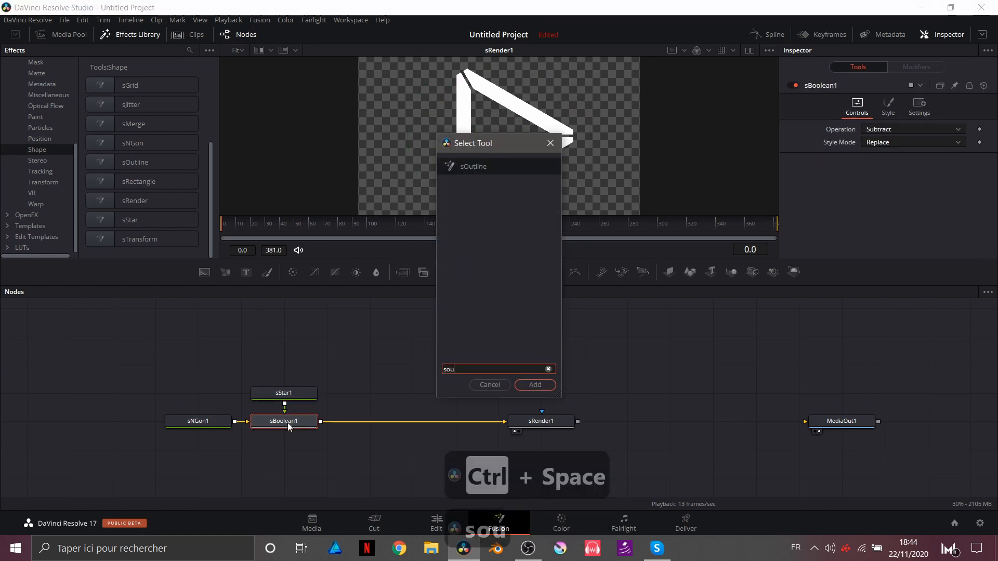
key(Return)
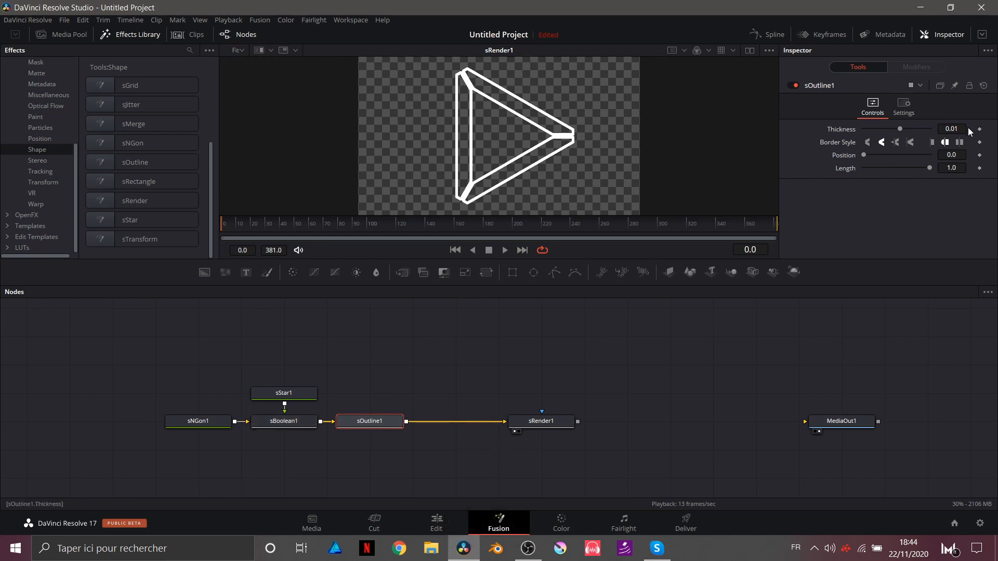
drag(958, 127, 947, 127)
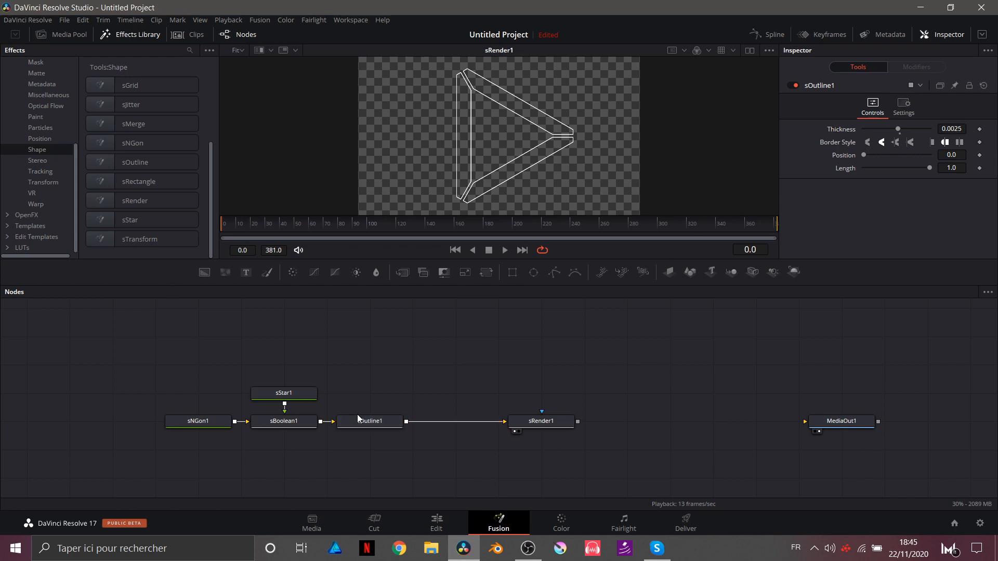
At frame 10, set sOutline1's Length to 0.0 and add keyframes for Position and Length, both at 0.0.
scroll(357, 414, down, 2)
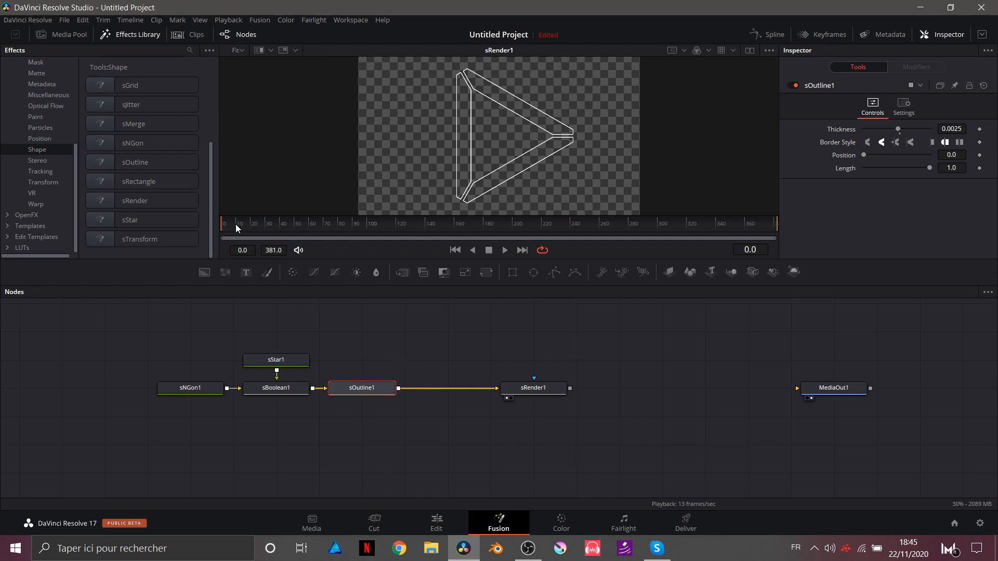
key(Right)
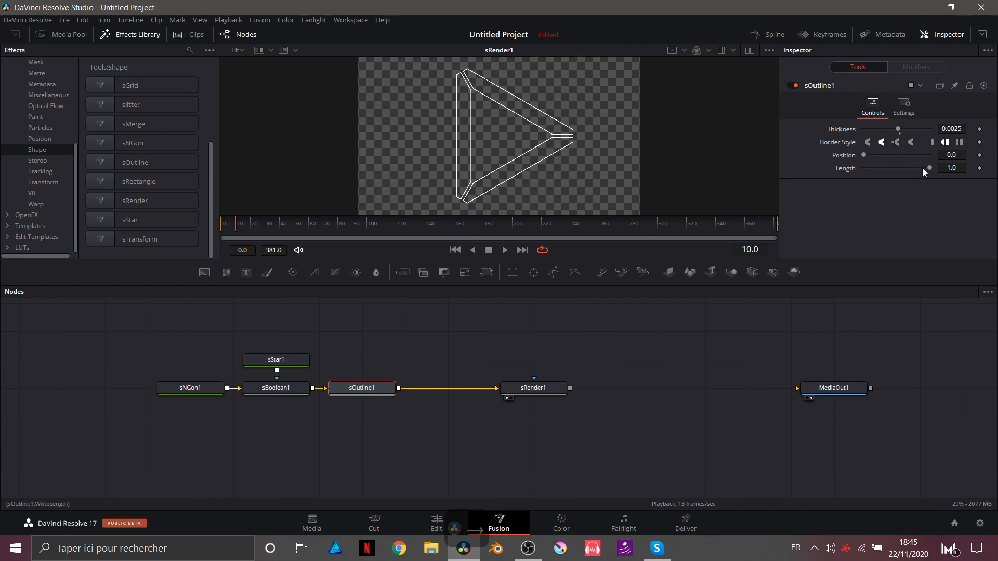
drag(928, 167, 848, 172)
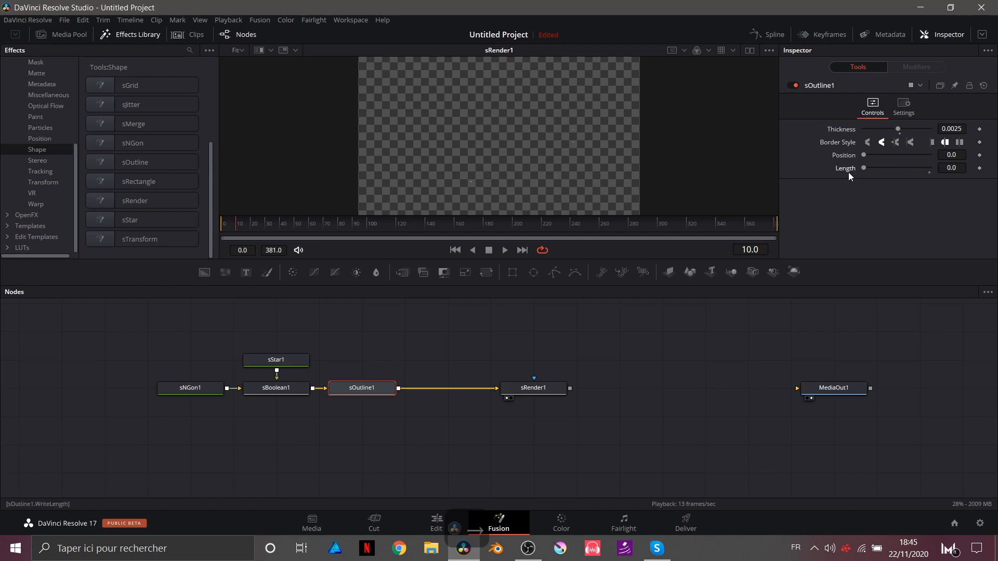
click(980, 155)
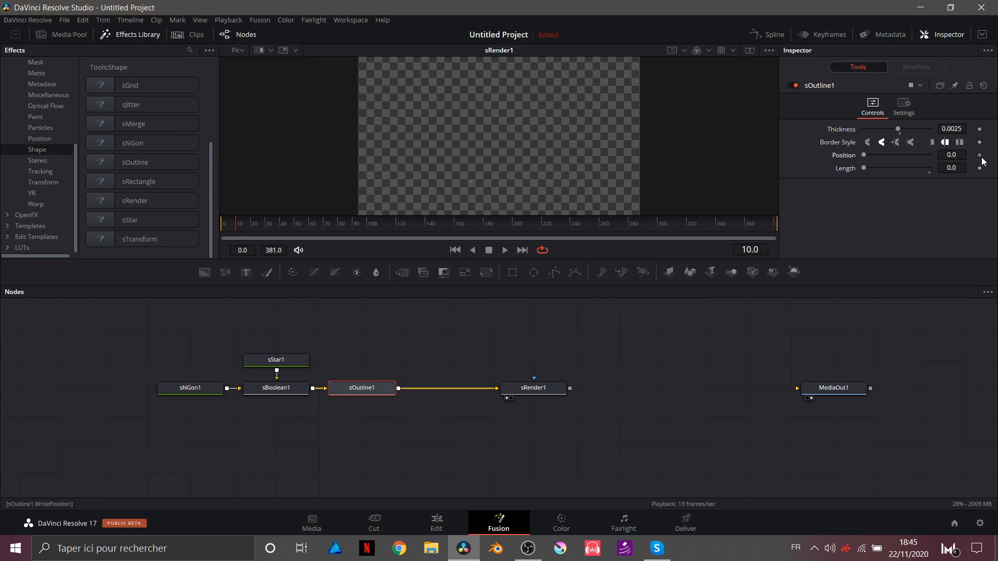
click(979, 169)
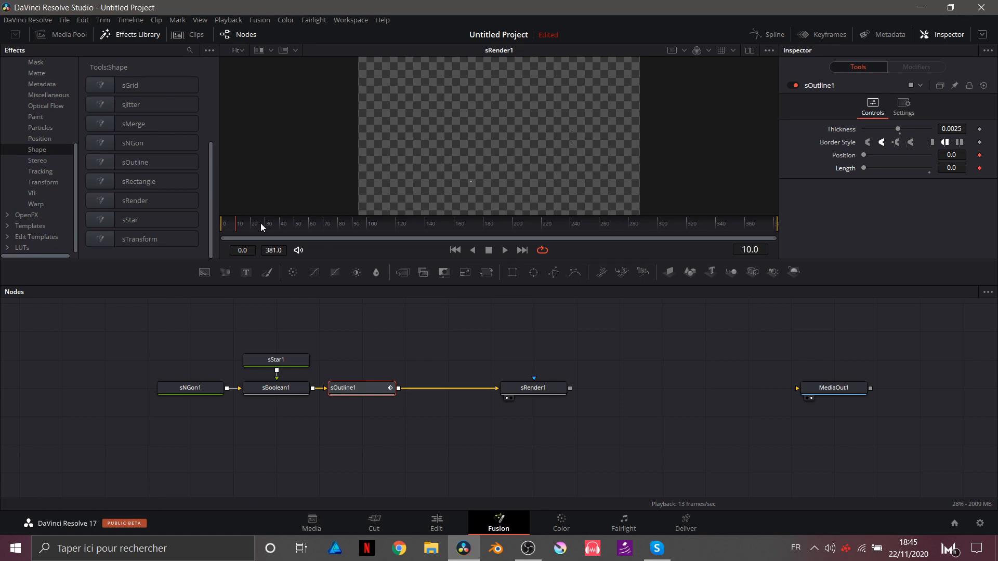
At frame 60, raise sOutline1's Length and Position to 1.0, and play the outline animation from the start.
drag(260, 223, 309, 224)
drag(865, 167, 937, 170)
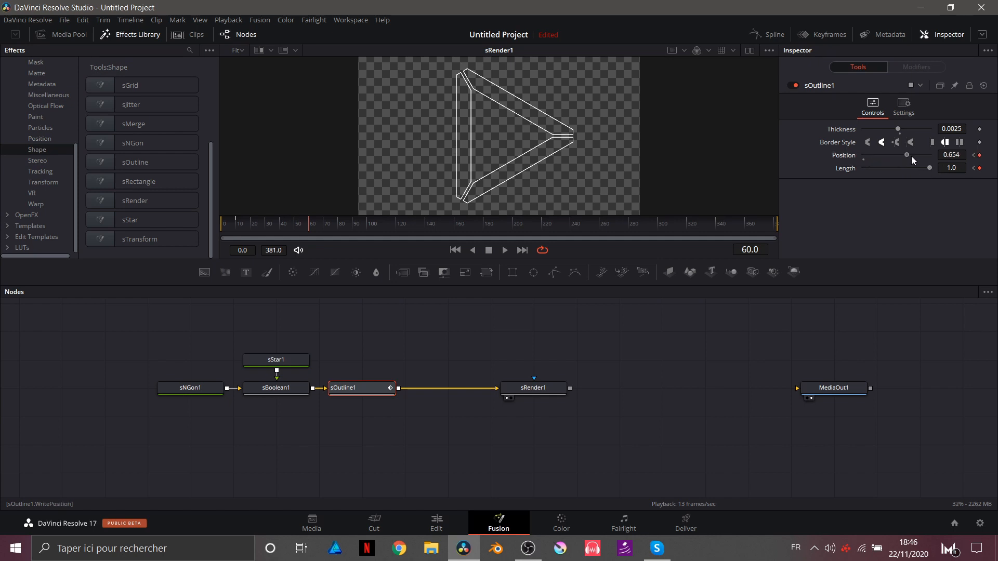
click(145, 360)
key(Home)
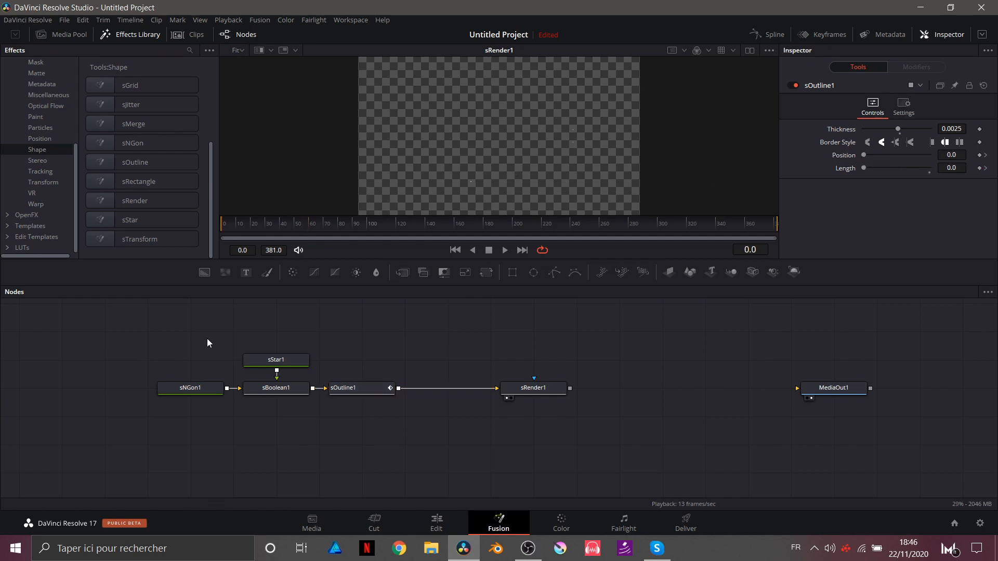
key(space)
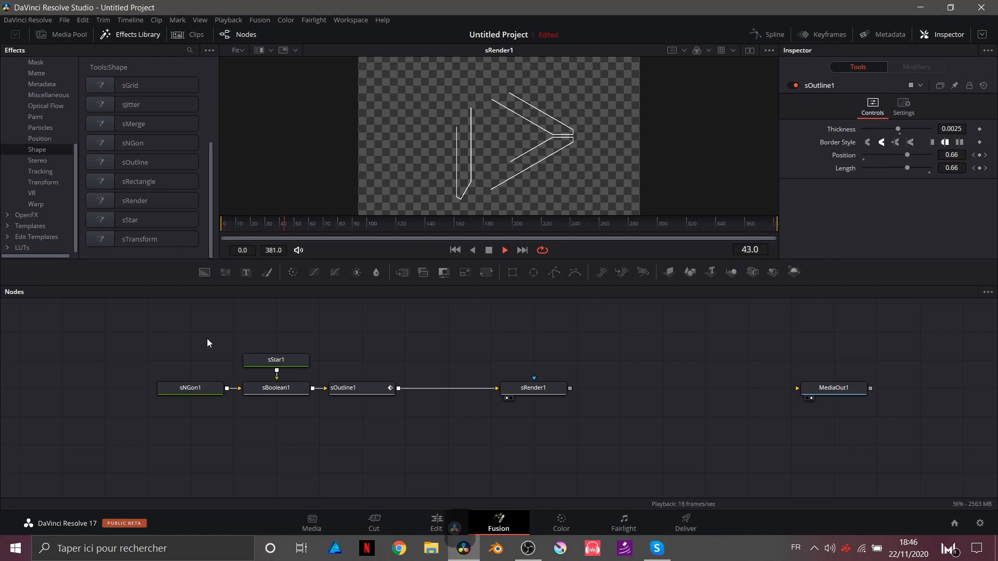
key(space)
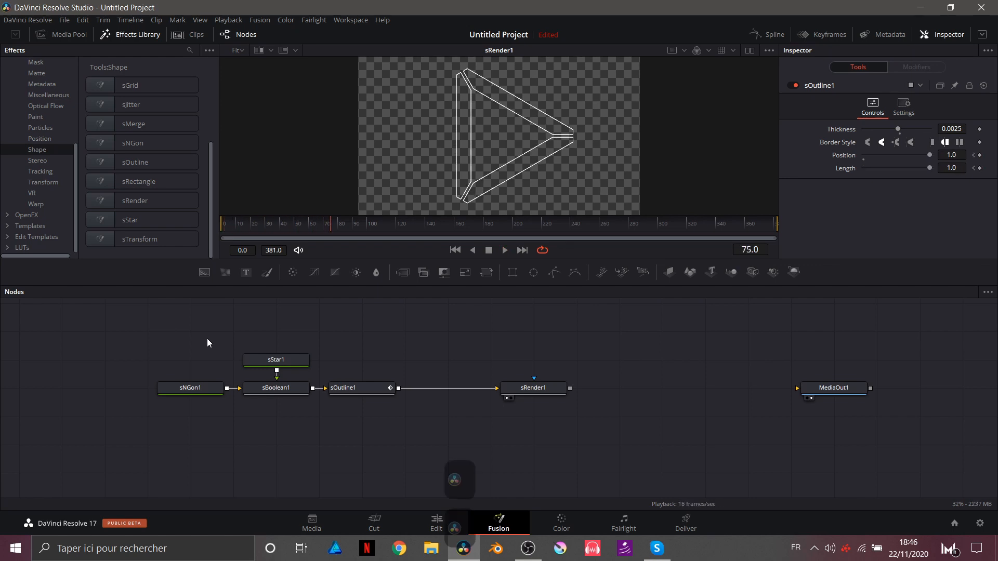
Copy the sOutline1 and sRender1 nodes and paste the pair below the originals.
scroll(340, 358, down, 2)
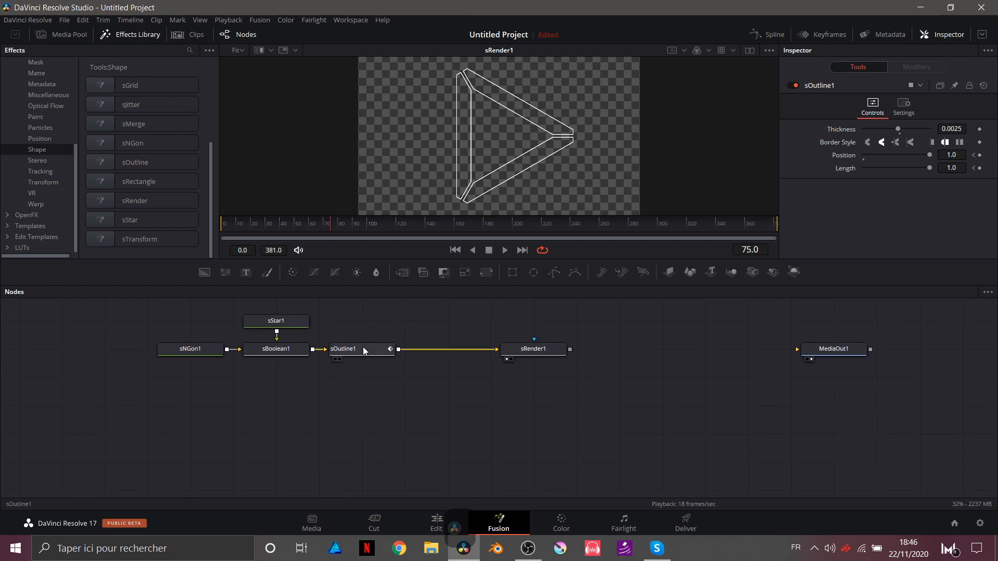
click(363, 348)
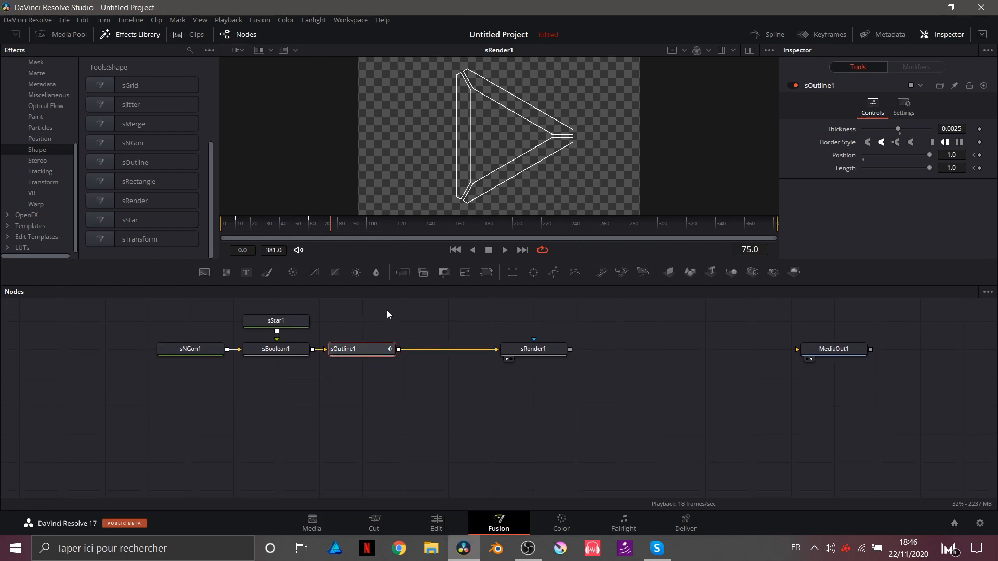
drag(364, 316, 523, 372)
key(ctrl+c)
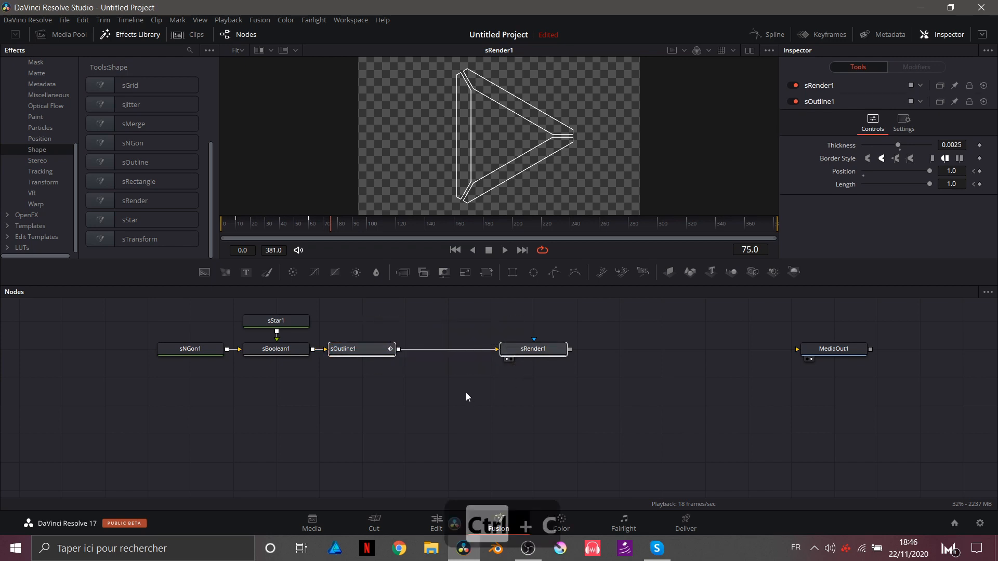
click(354, 399)
key(ctrl+v)
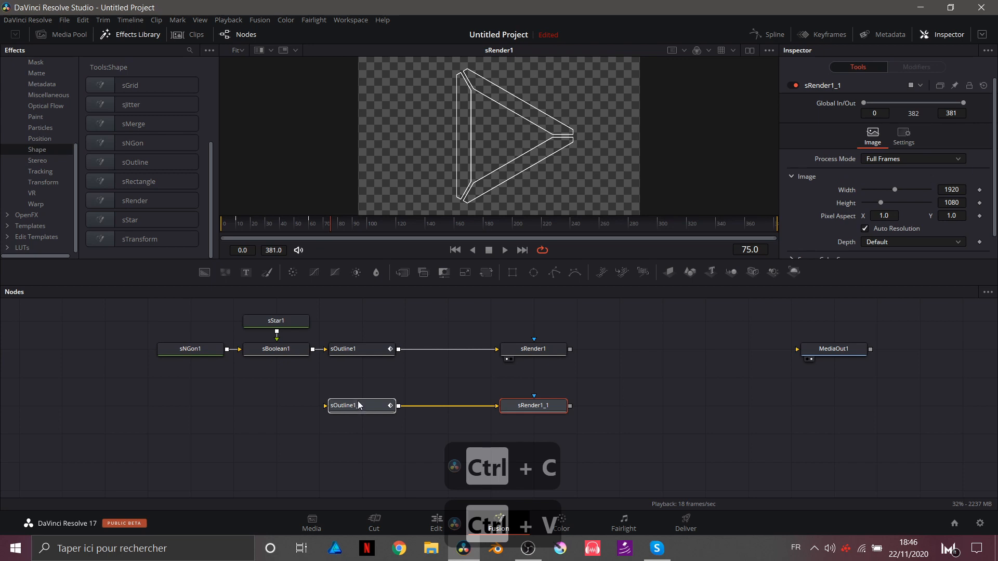
click(344, 429)
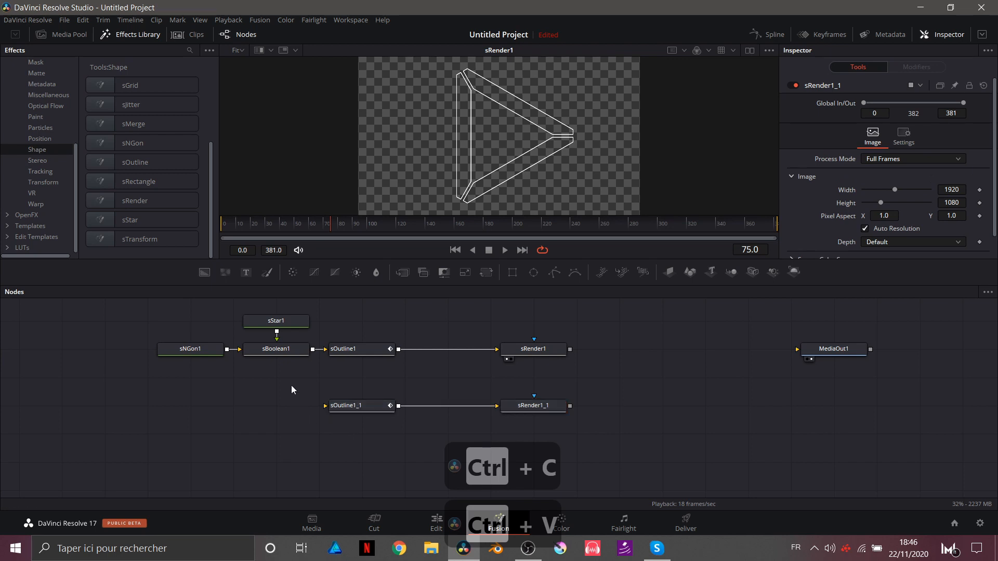
Connect sBoolean1's output to the pasted outline node and rename that node so2.
click(282, 354)
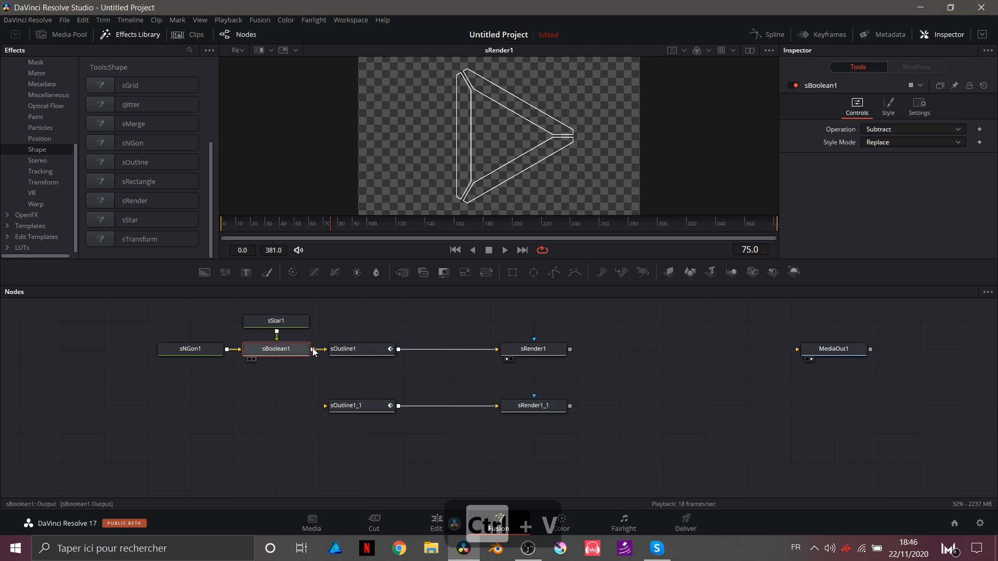
drag(313, 349, 334, 411)
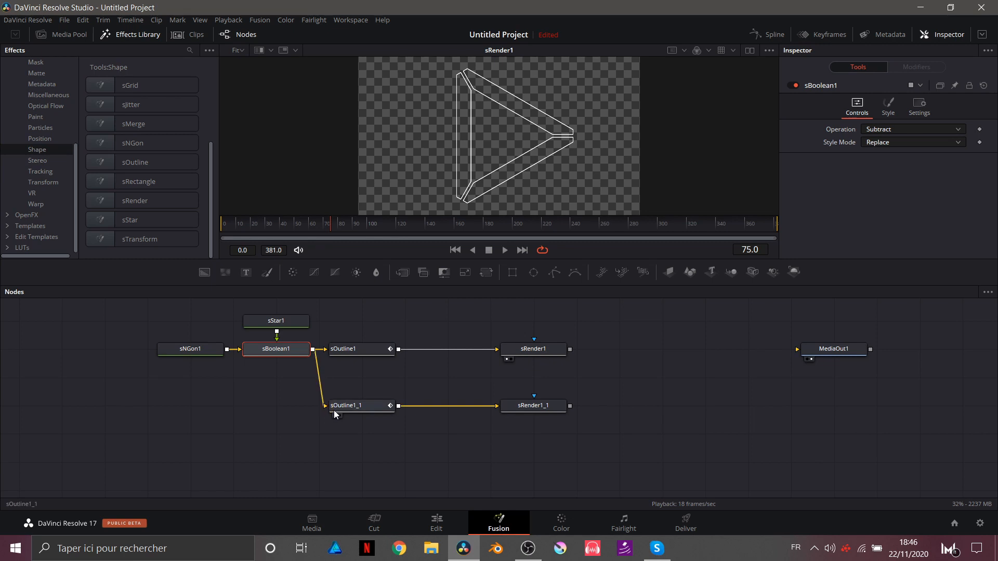
click(347, 407)
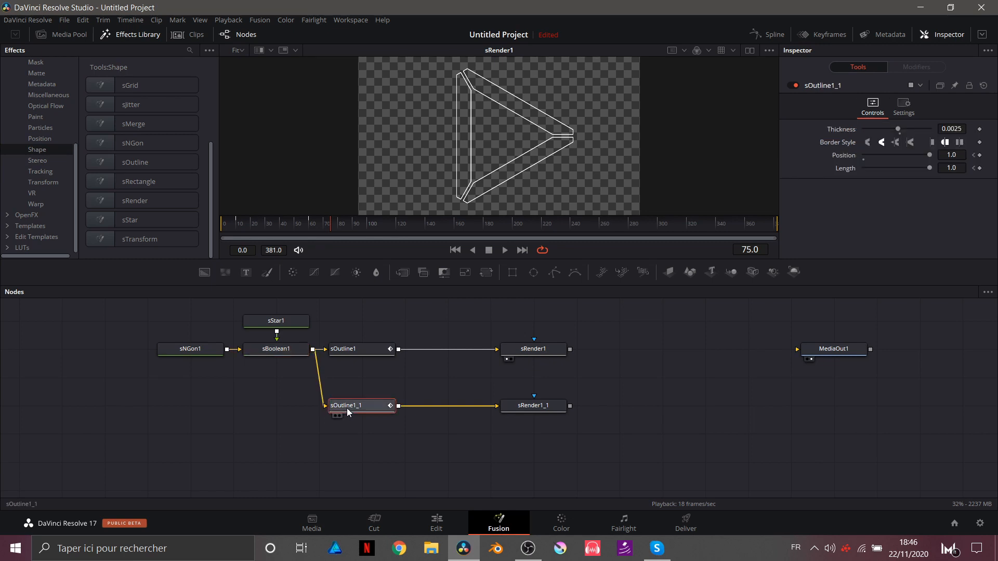
key(F2)
text(so2)
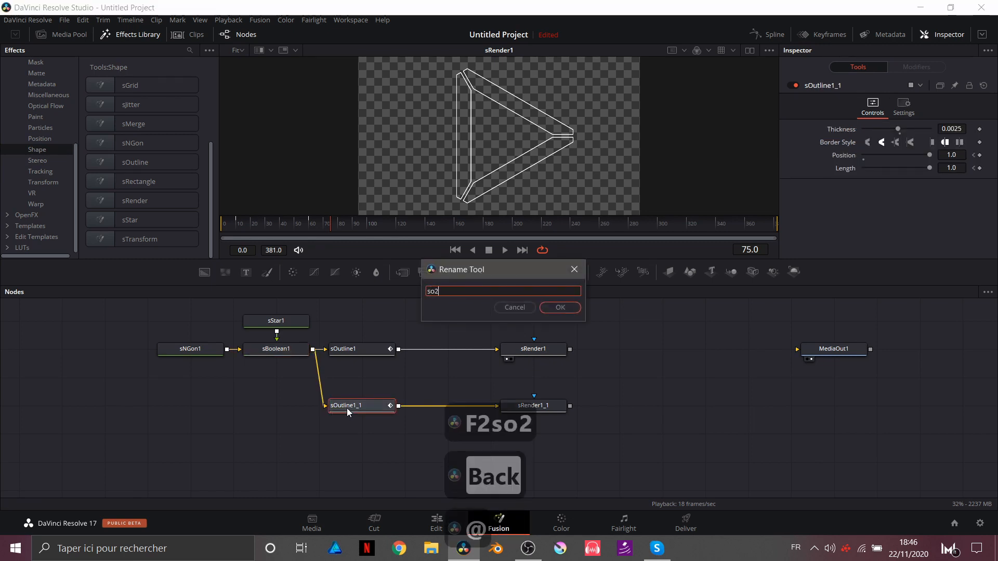
key(Return)
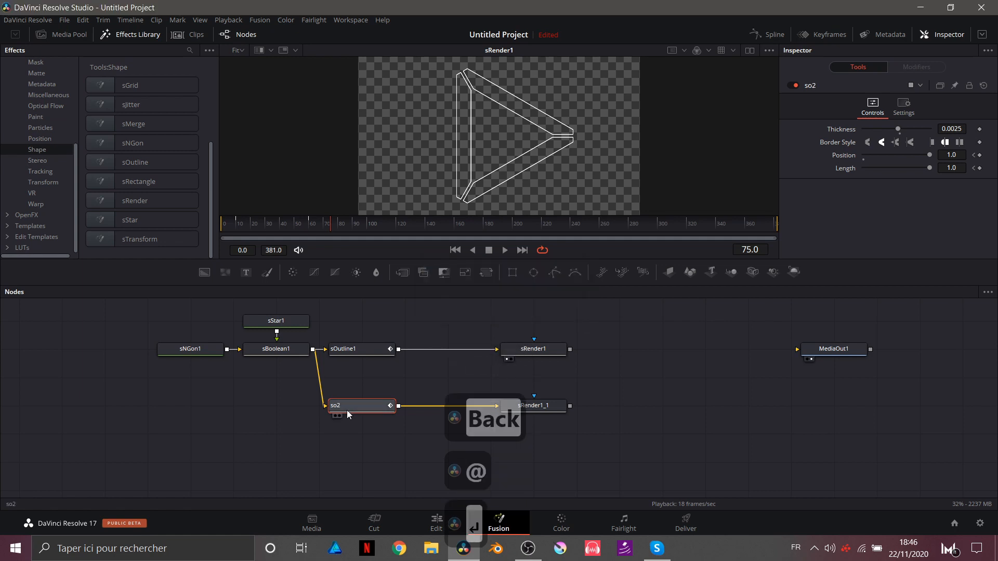
Duplicate the so2 node directly below itself and rename the copy so3.
key(ctrl+c)
click(344, 435)
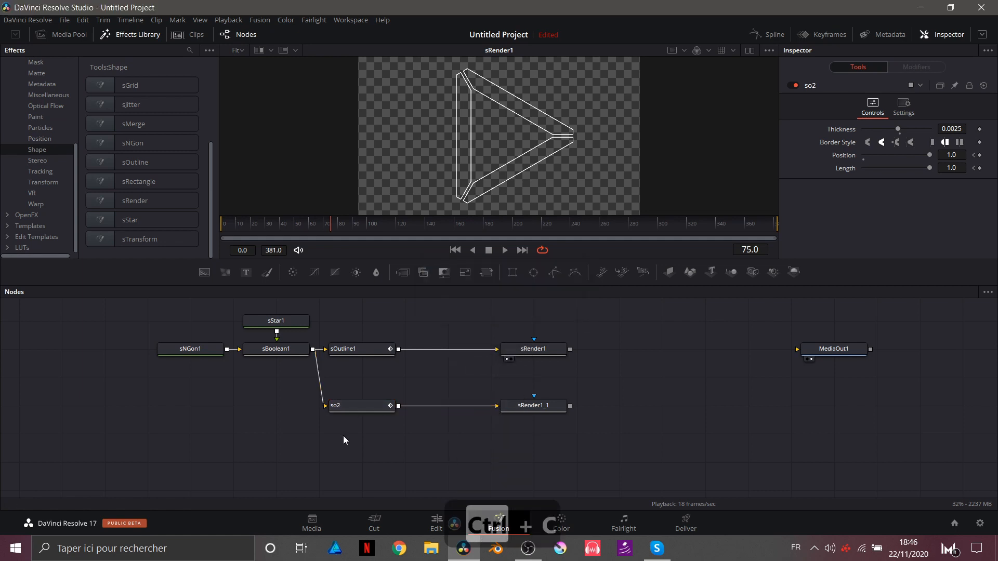
key(ctrl+v)
key(F2)
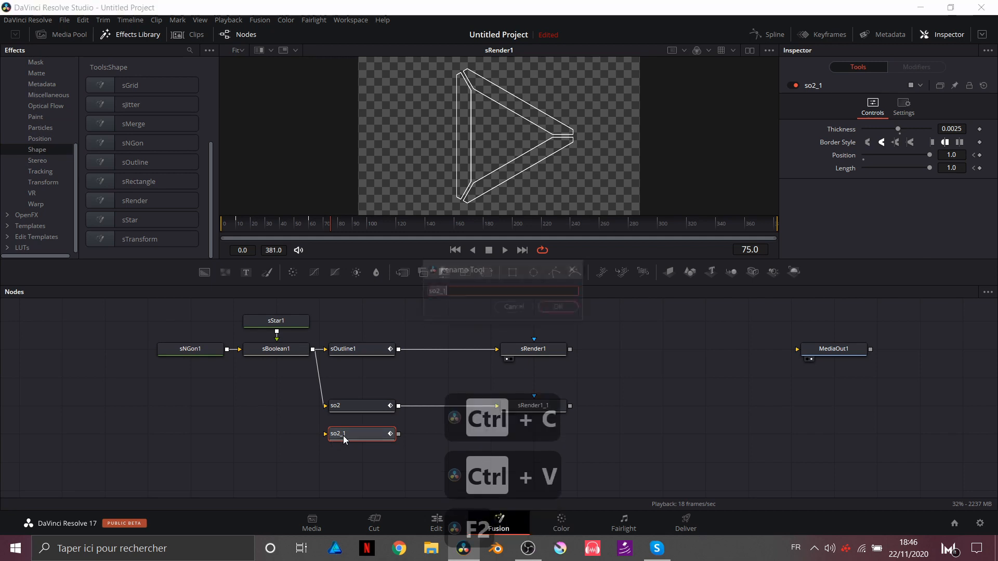
key(Right)
key(BackSpace)
key(BackSpace)
key(BackSpace)
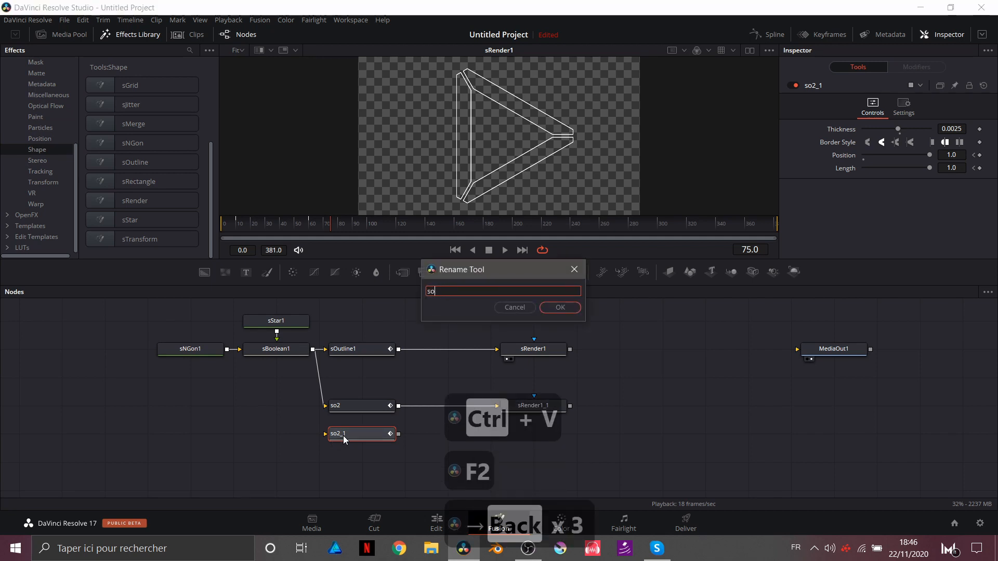
text(")
key(BackSpace)
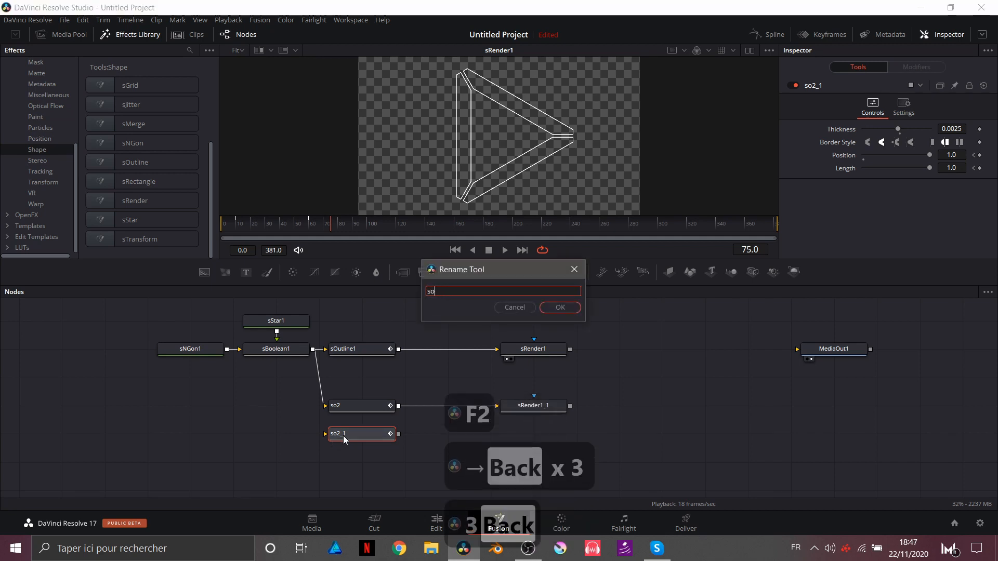
text(3)
key(Return)
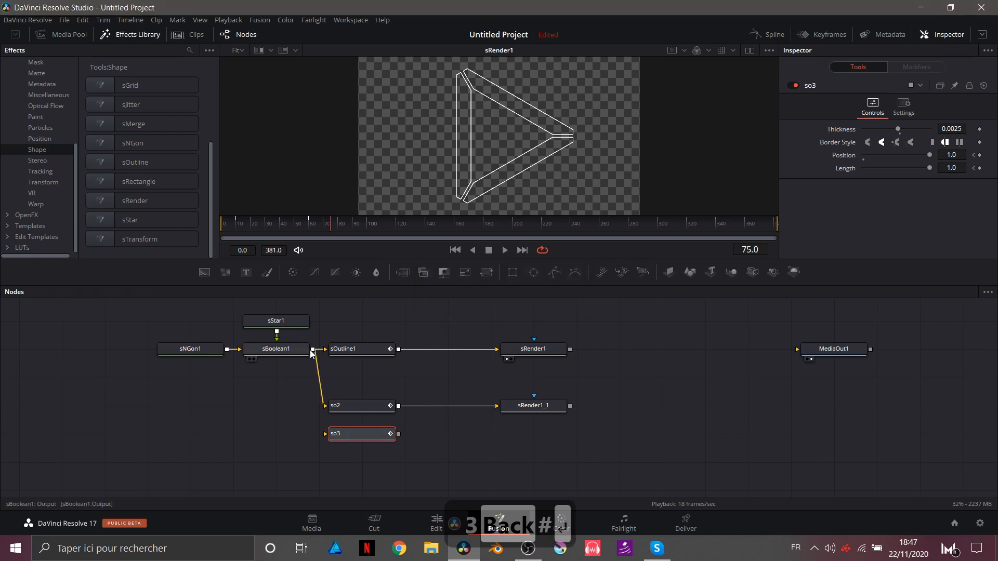
Connect sBoolean1 to so3 and move the outline and render nodes farther away from sBoolean1.
drag(313, 354, 337, 439)
drag(351, 326, 568, 456)
drag(542, 406, 584, 363)
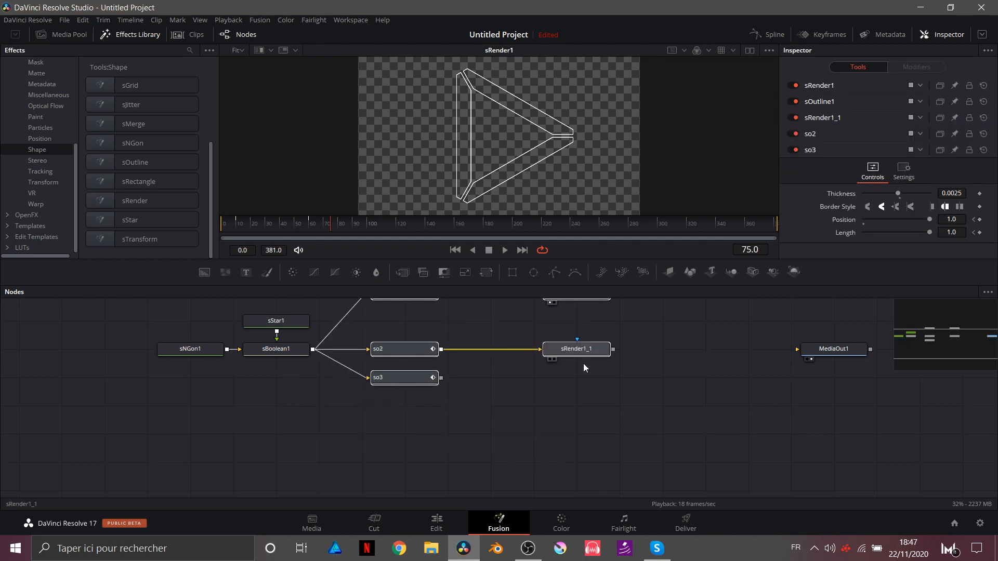
click(507, 418)
scroll(506, 418, up, 3)
Delay so3's Position and Length keyframes relative to so2's on the keyframe timeline.
click(391, 438)
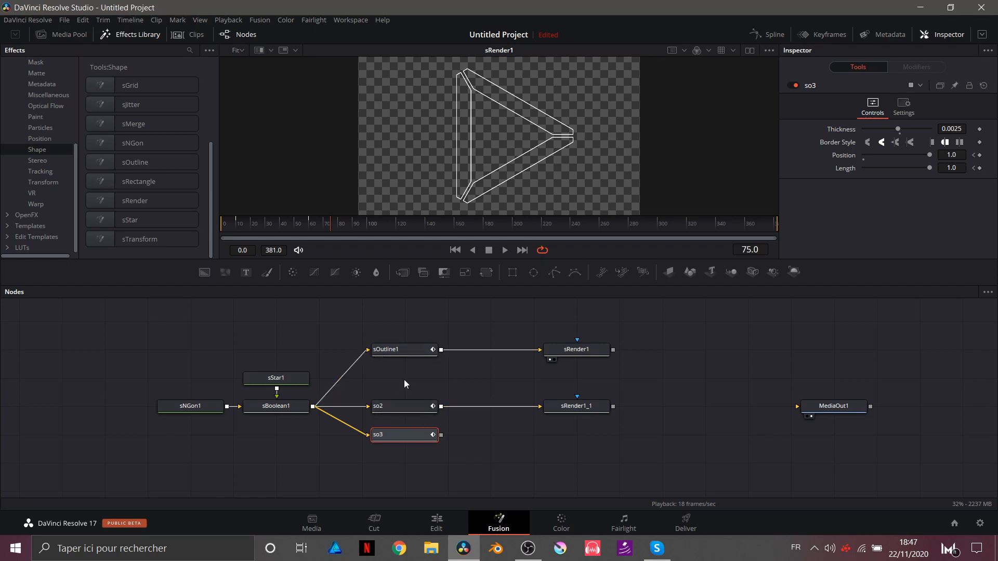
click(830, 35)
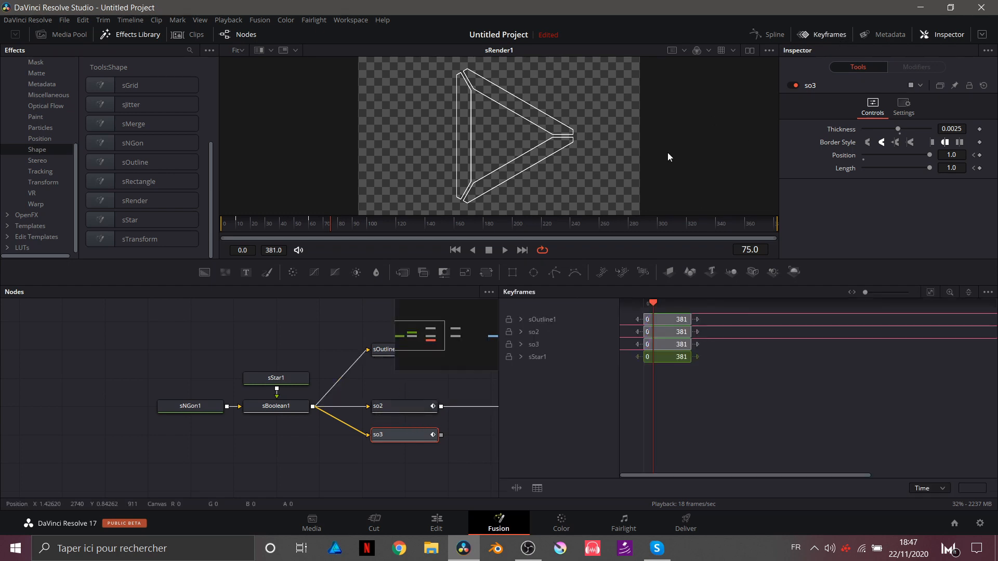
click(521, 344)
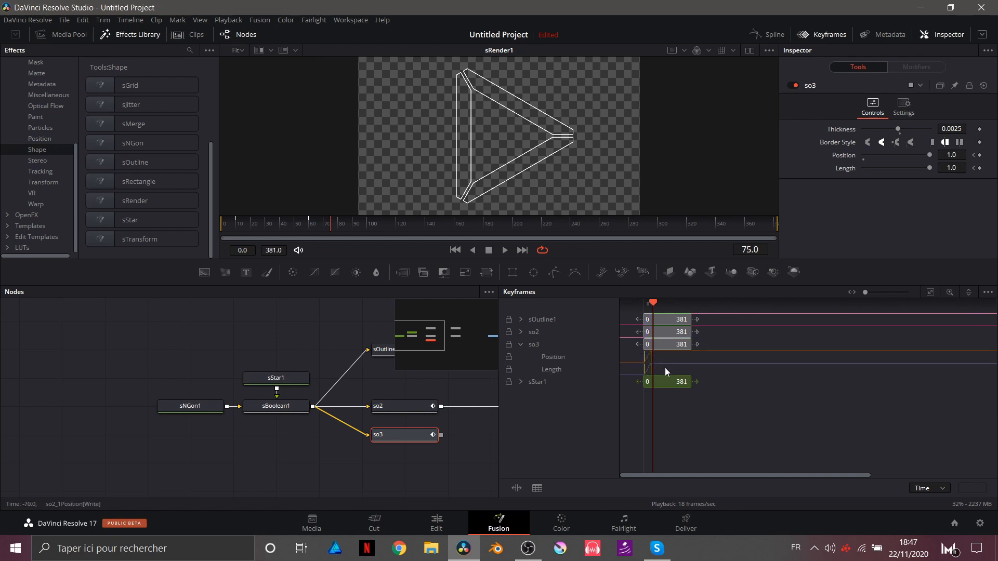
drag(665, 367, 648, 366)
click(821, 34)
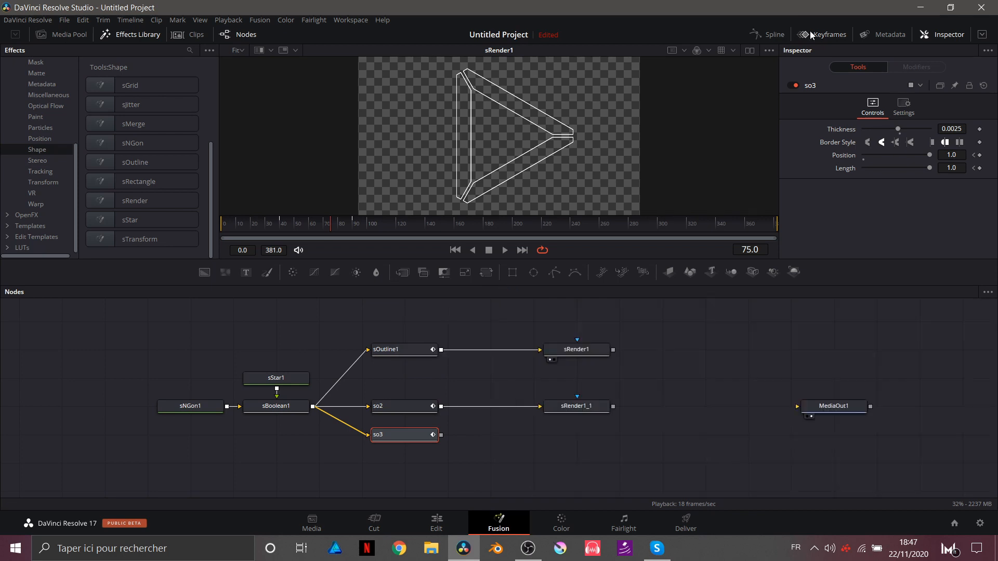
Insert an sBoolean node between so2 and sRender1_1 and set its Operation to Subtract.
click(394, 407)
key(ctrl+space)
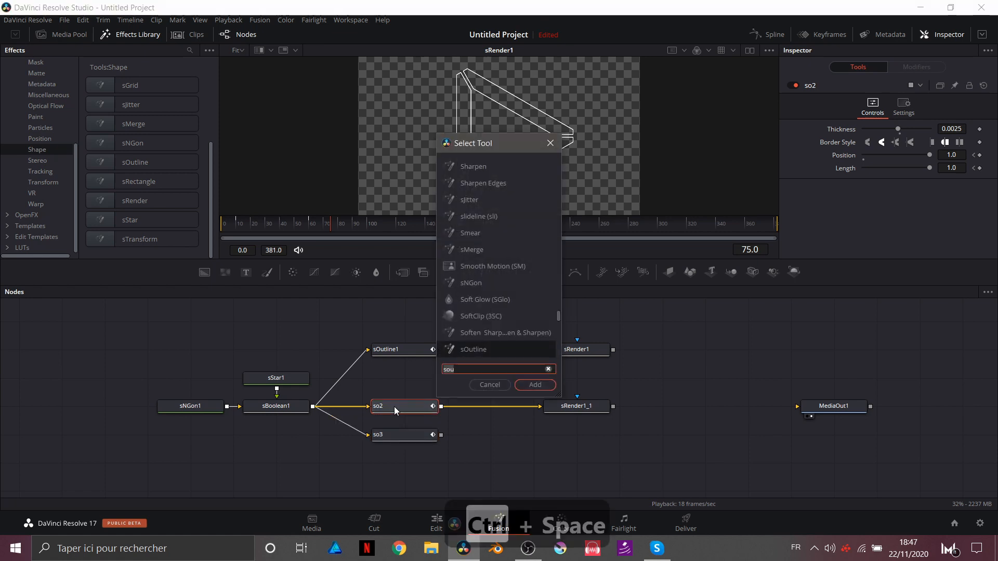
text(sb)
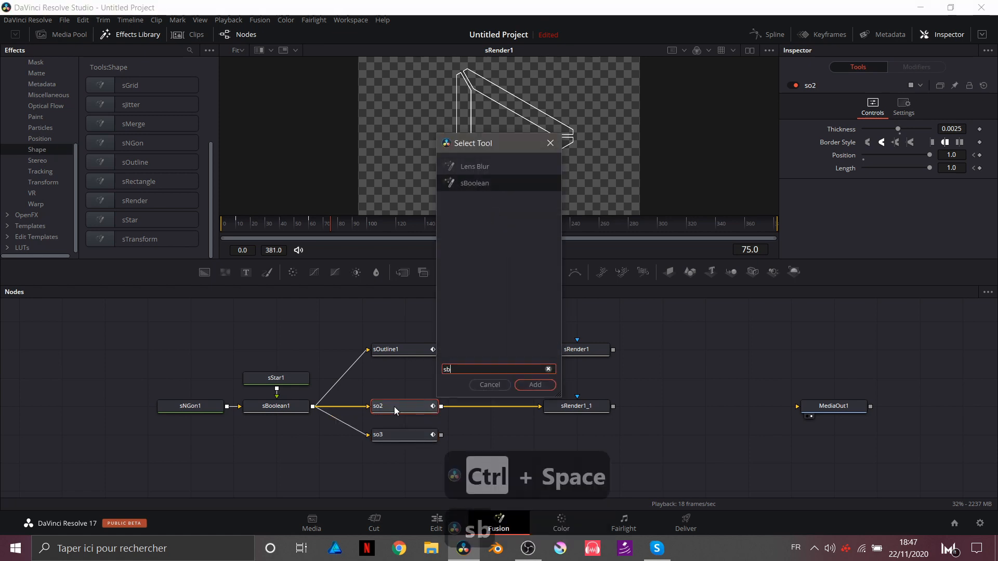
key(Return)
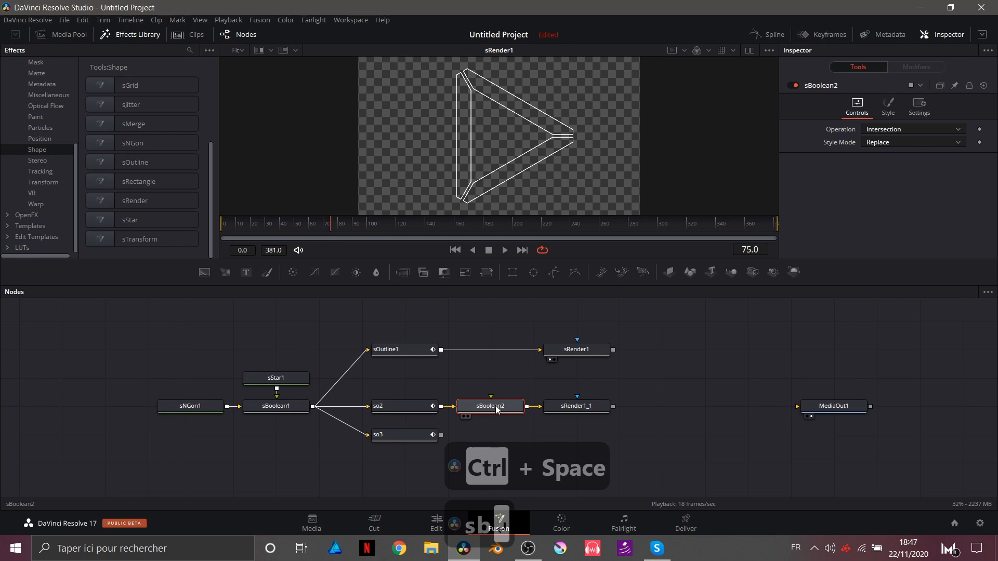
click(876, 133)
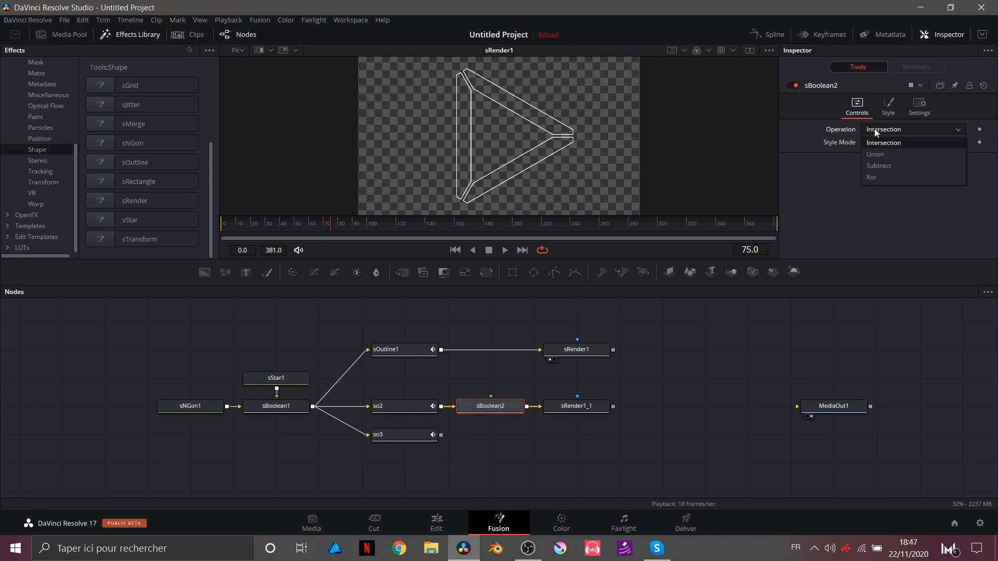
click(883, 168)
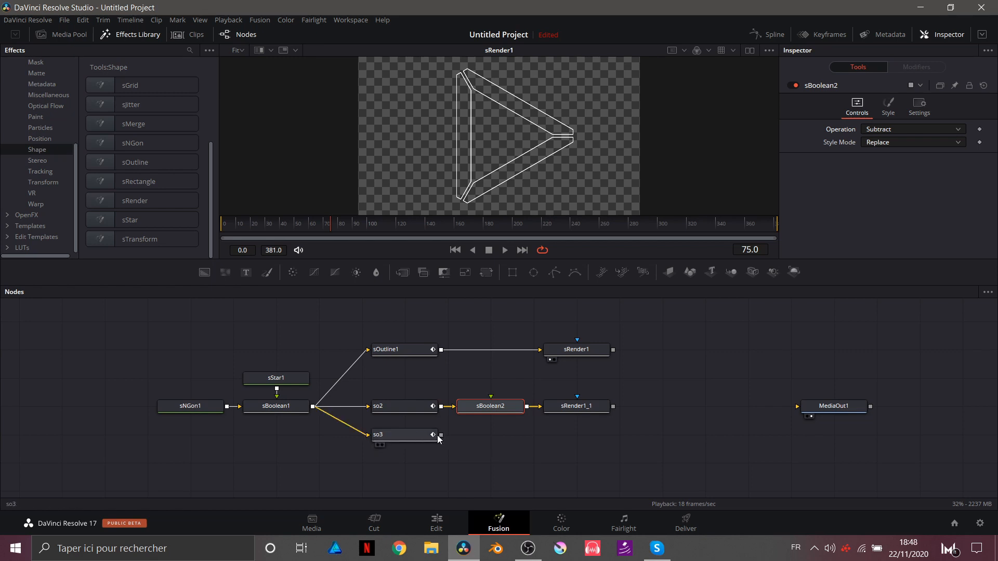
Connect so3 to sBoolean2's second shape input and place so3 directly below sBoolean2.
drag(441, 435, 491, 417)
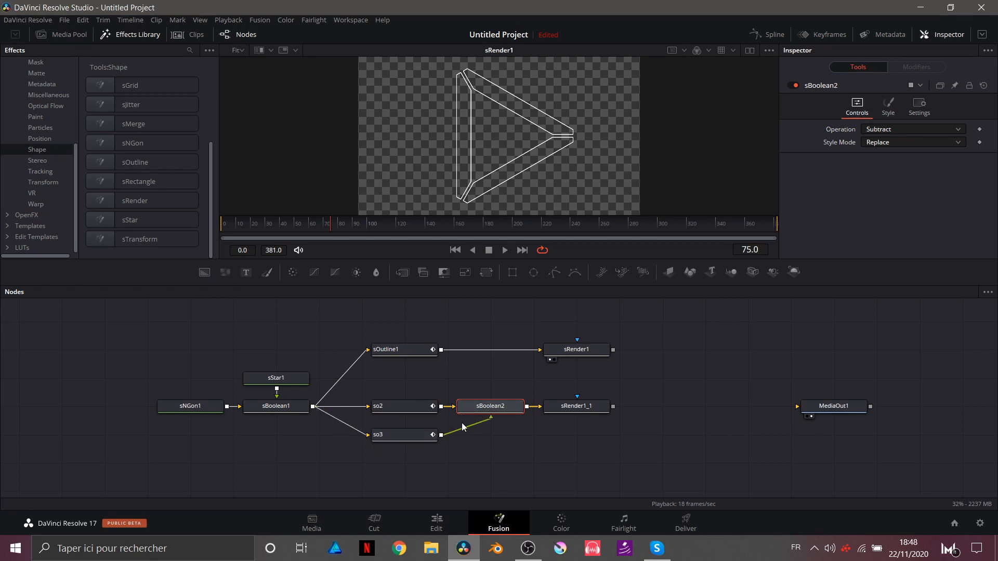
drag(422, 440, 490, 440)
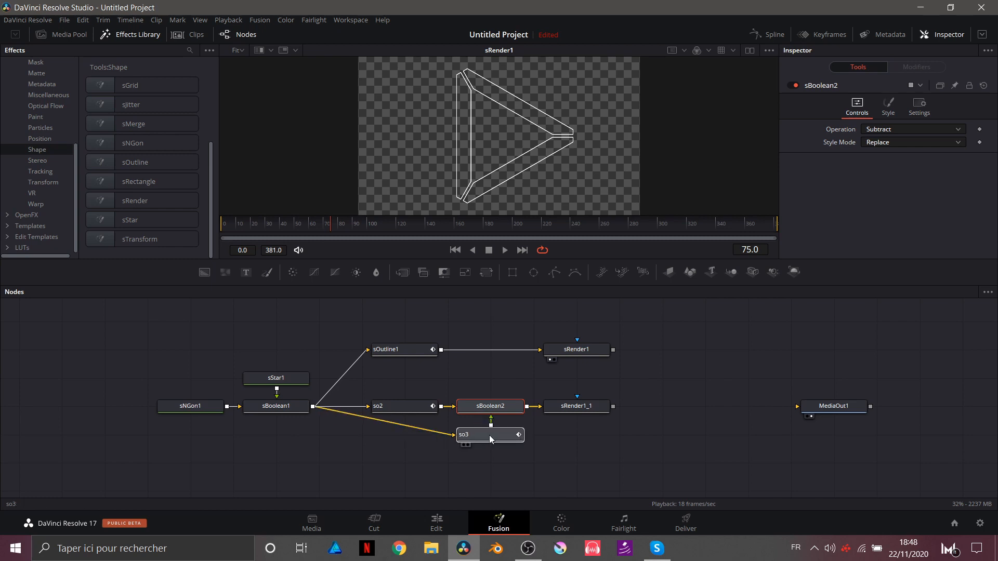
click(489, 436)
Show sRender1_1 in the viewer and play the subtracted outline animation from near the start.
click(577, 406)
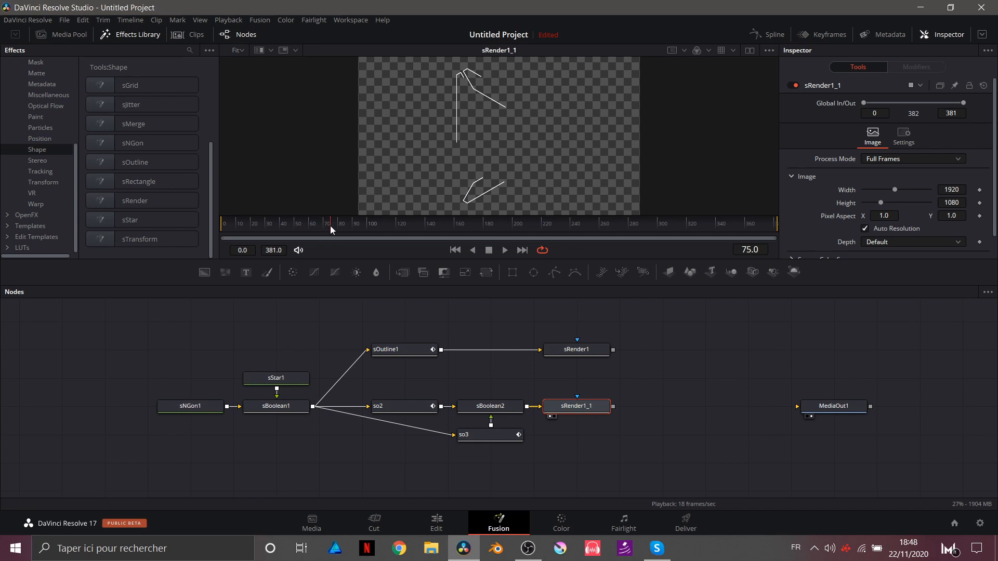
drag(330, 225, 238, 226)
key(space)
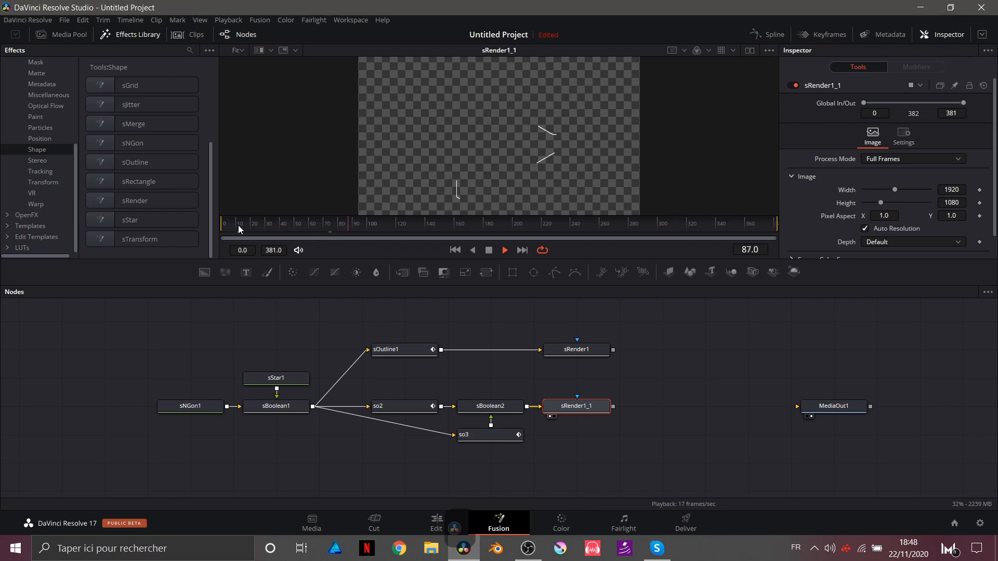
key(space)
Set the border cap style of so3, so2 and sOutline1 to Flat.
click(468, 437)
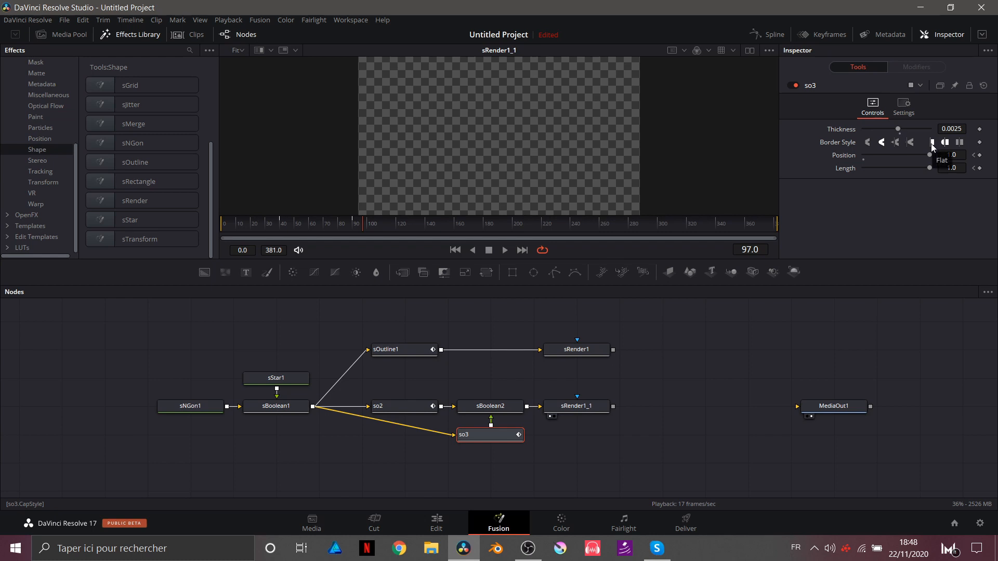
click(397, 403)
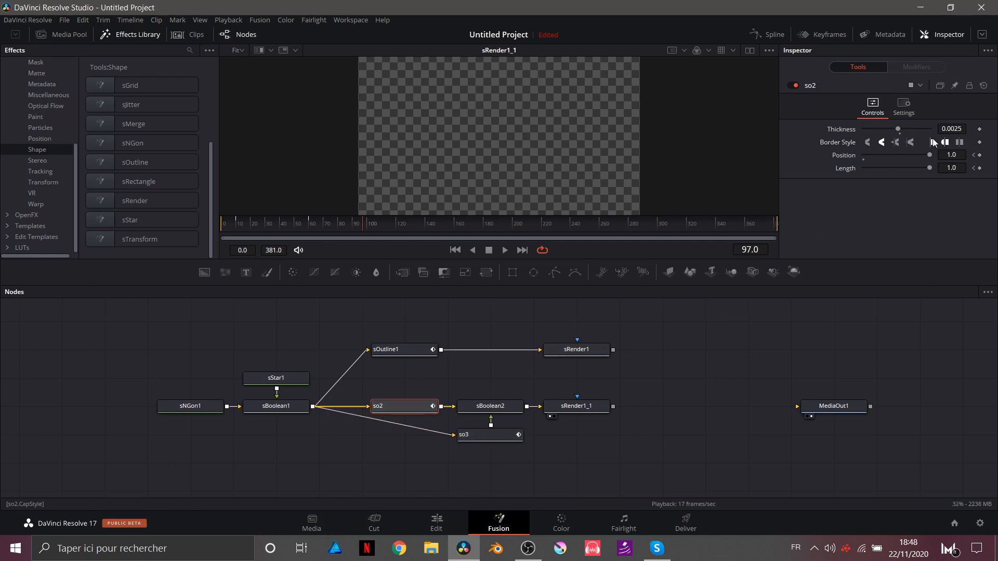
click(390, 351)
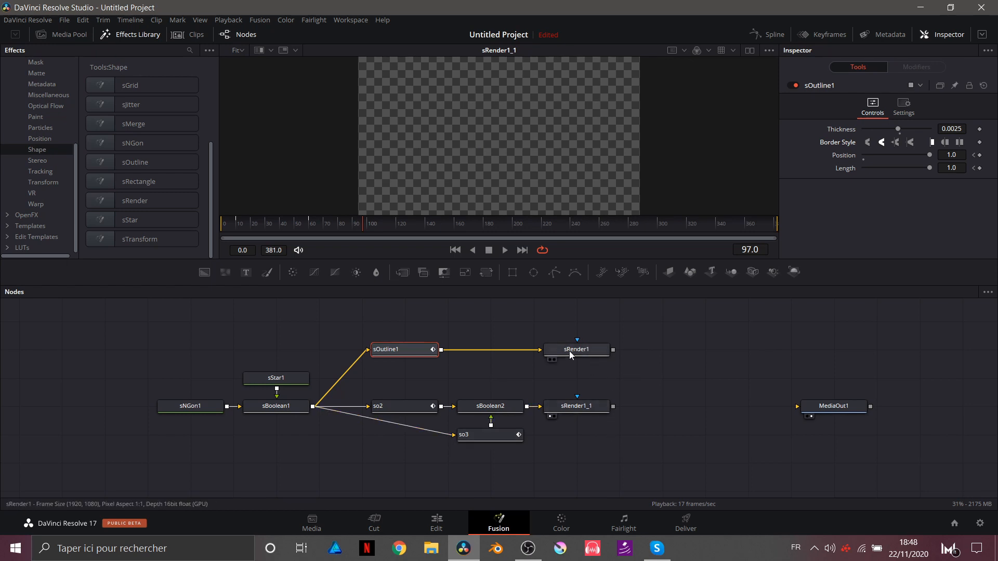
Play the sRender1_1 animation from frame 0, and display sRender1 in the viewer for comparison.
ctrl+click(572, 408)
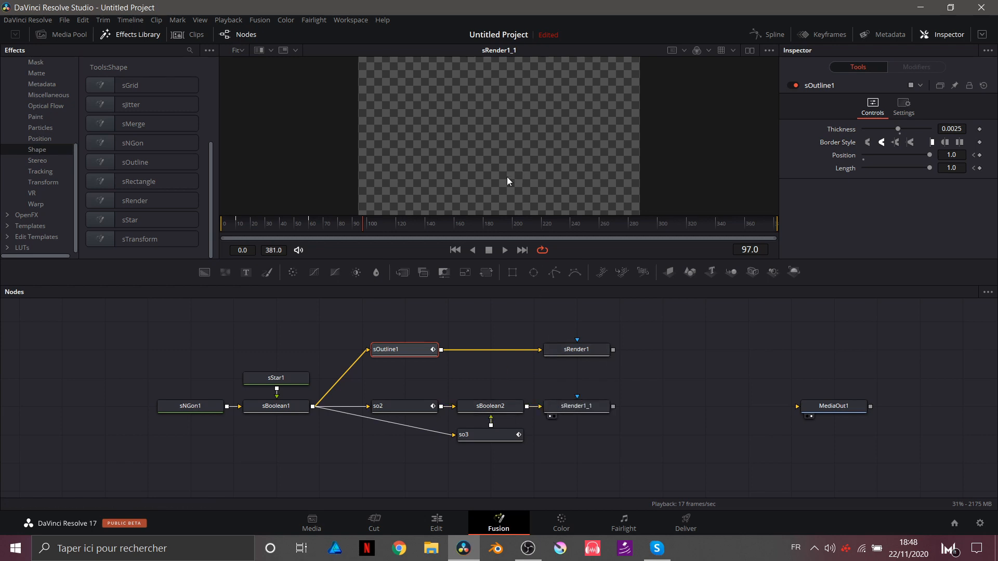
click(243, 227)
click(221, 224)
key(space)
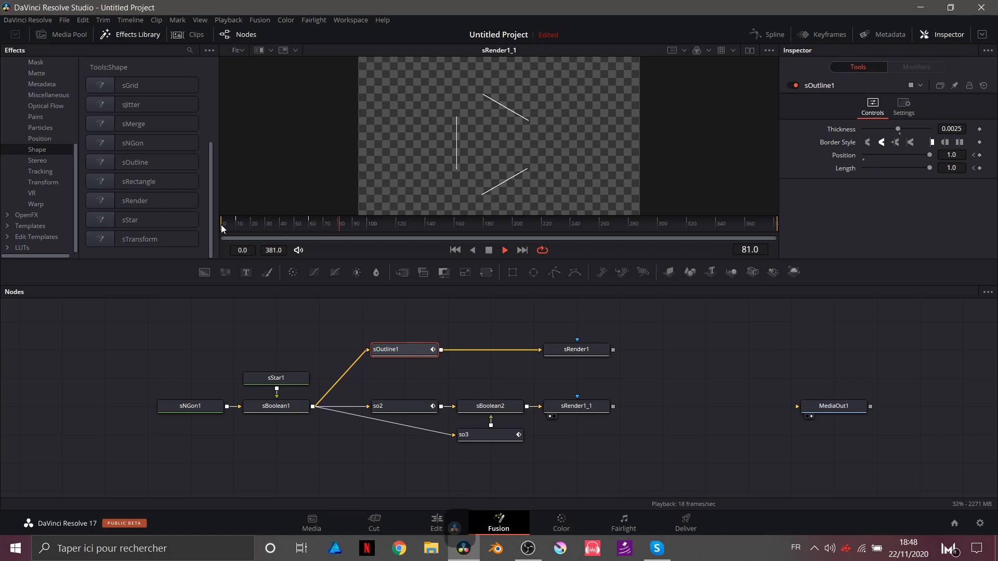
key(space)
key(1)
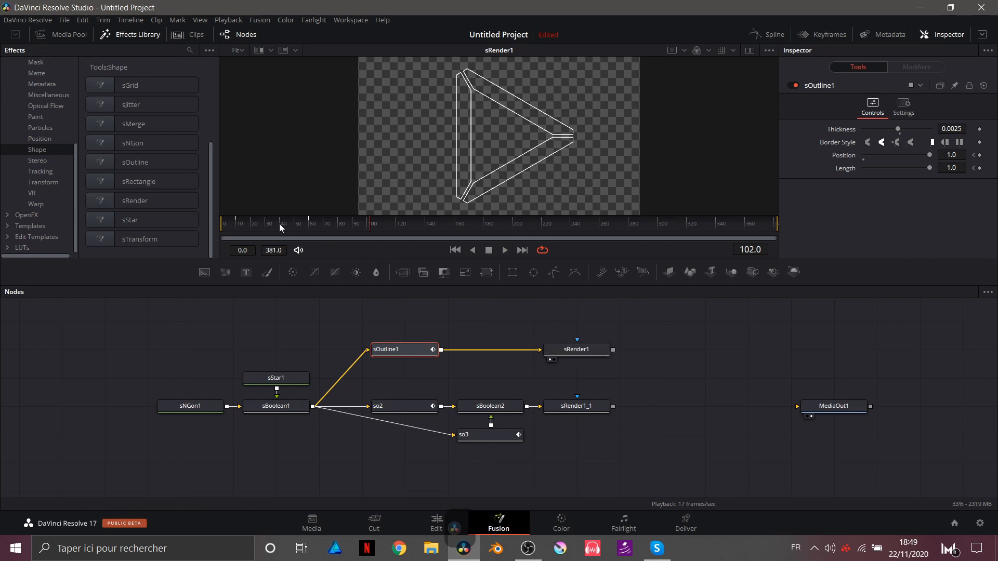
Play the sRender1 outline animation from frame 0 and stop at frame 60.
drag(280, 224, 213, 218)
key(space)
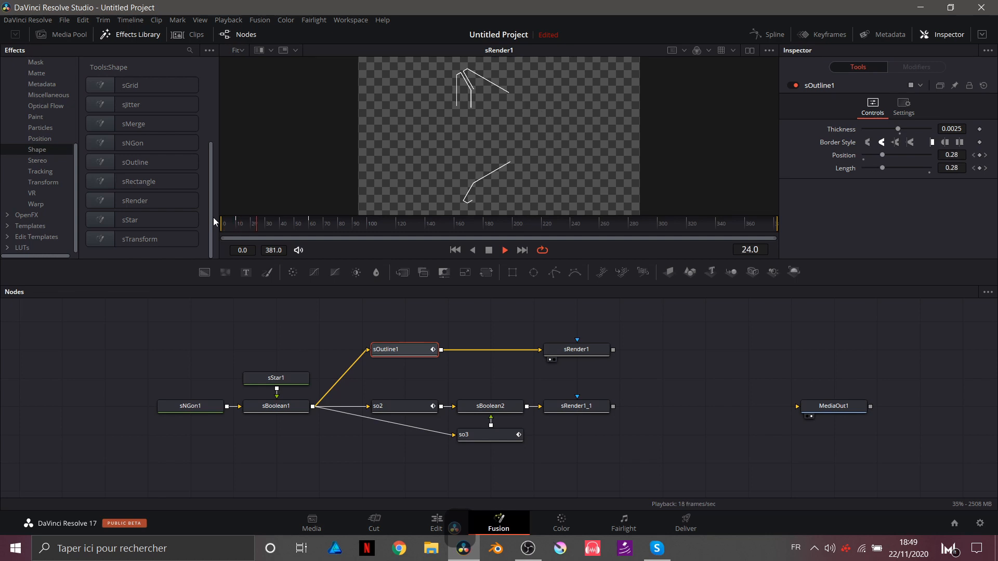
key(space)
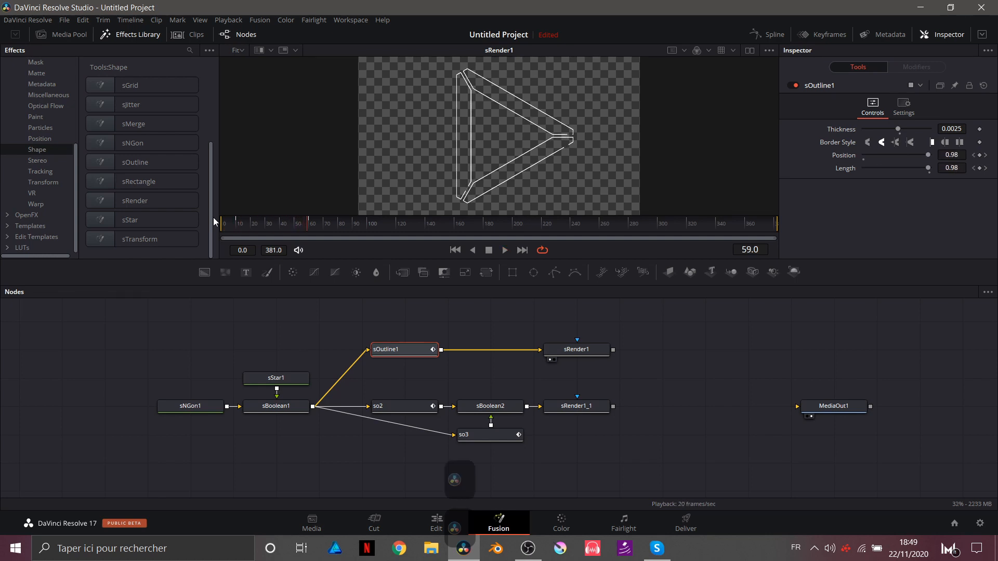
key(Right)
Duplicate sNGon1, sStar1 and sBoolean1 above the outline branch and merge the copied shape with sOutline1's output before sRender1.
scroll(319, 313, up, 1)
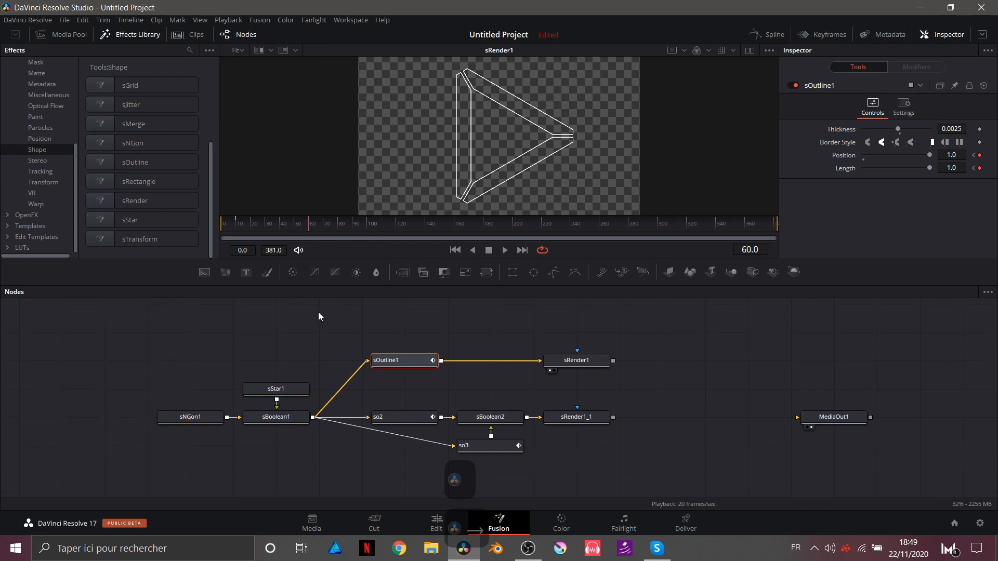
click(224, 366)
drag(154, 357, 270, 433)
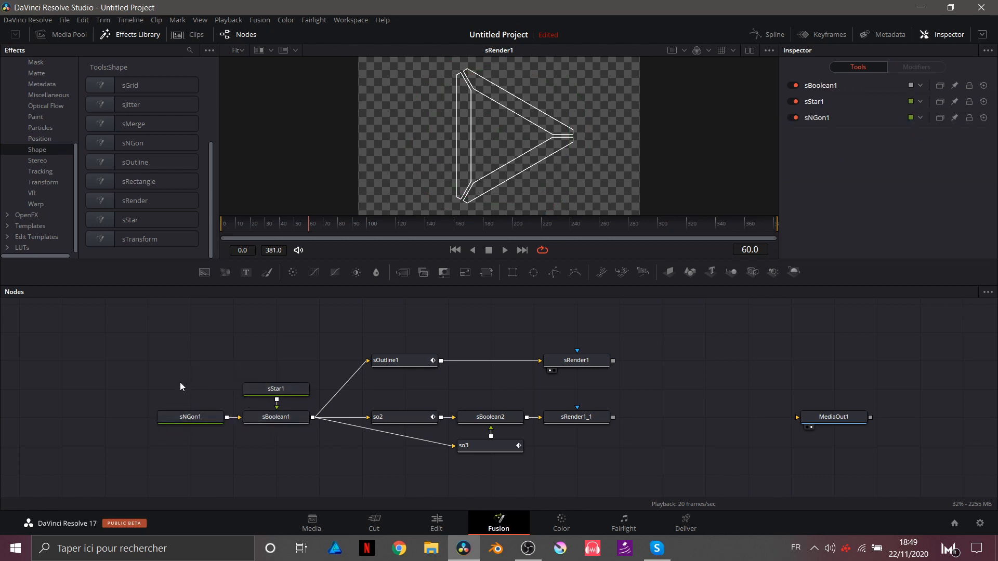
drag(180, 387, 285, 434)
key(ctrl+c)
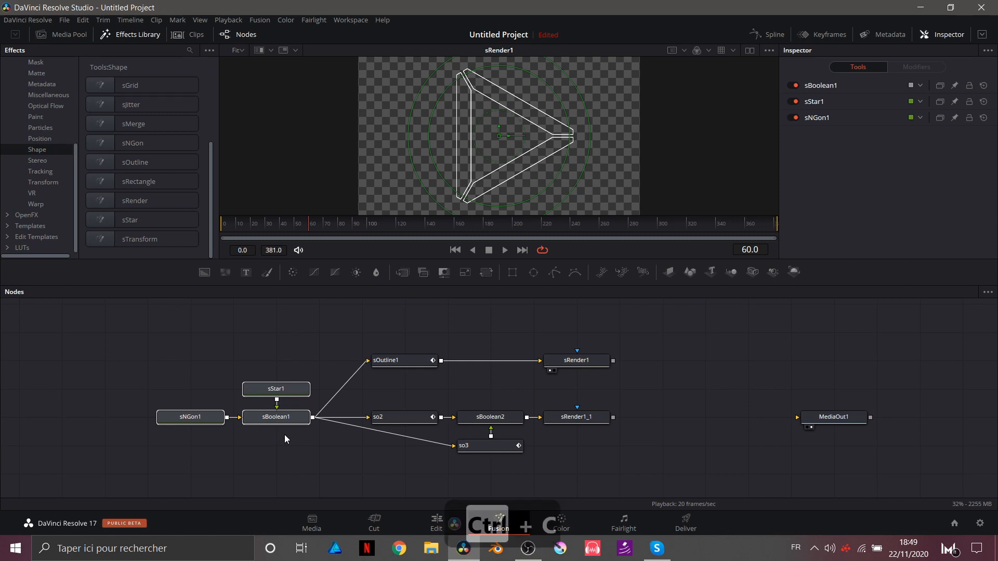
scroll(285, 435, up, 4)
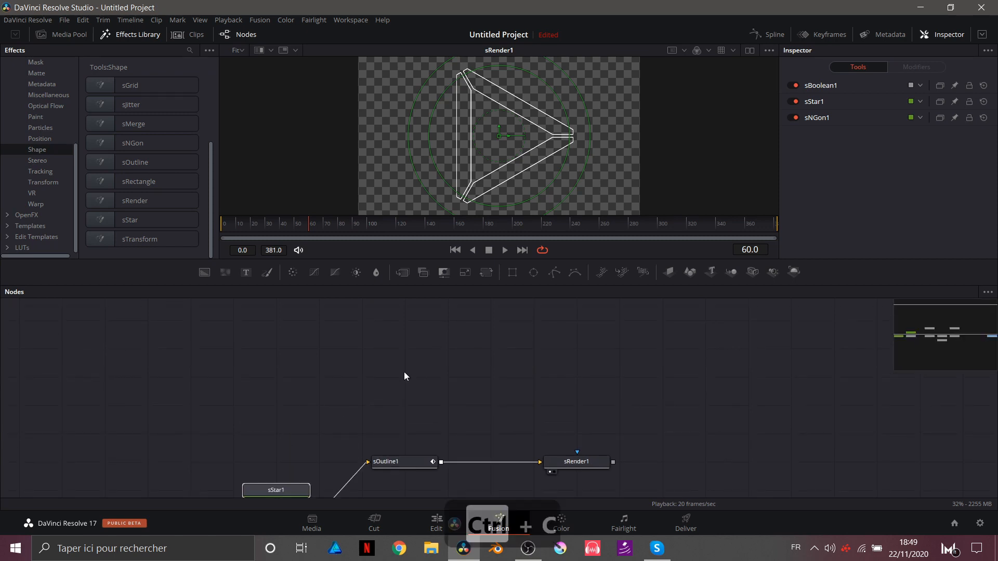
click(487, 378)
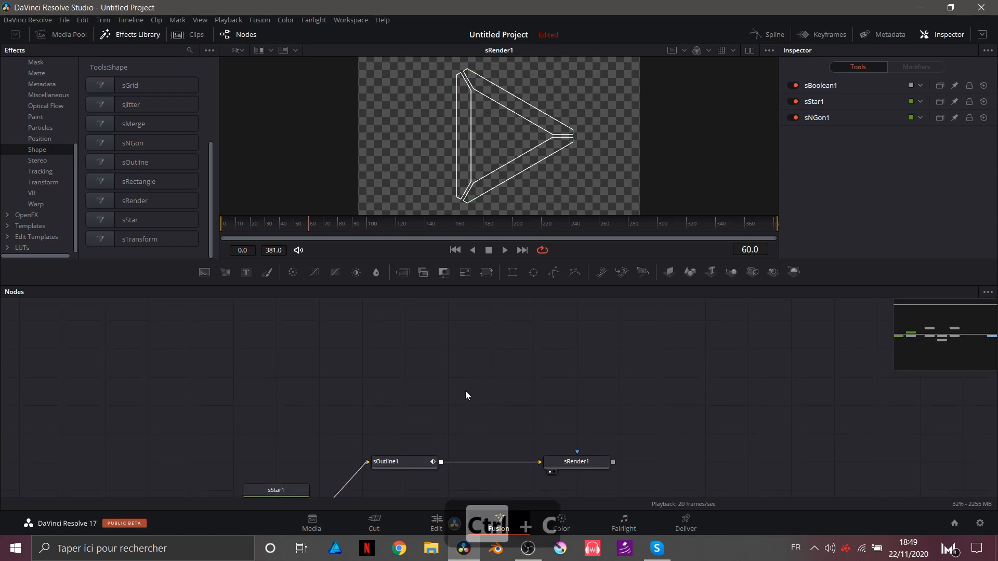
key(ctrl+v)
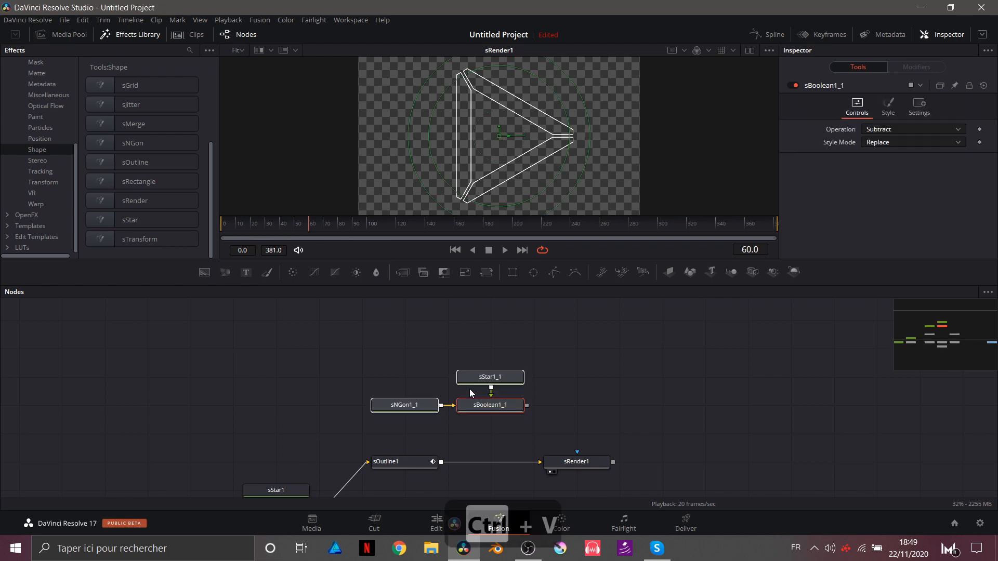
click(501, 438)
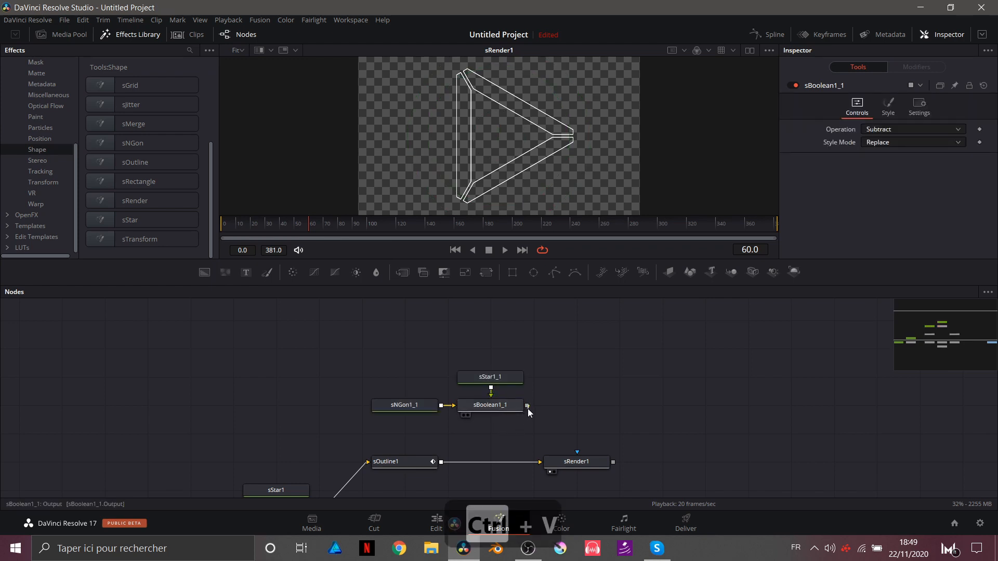
drag(528, 409, 443, 463)
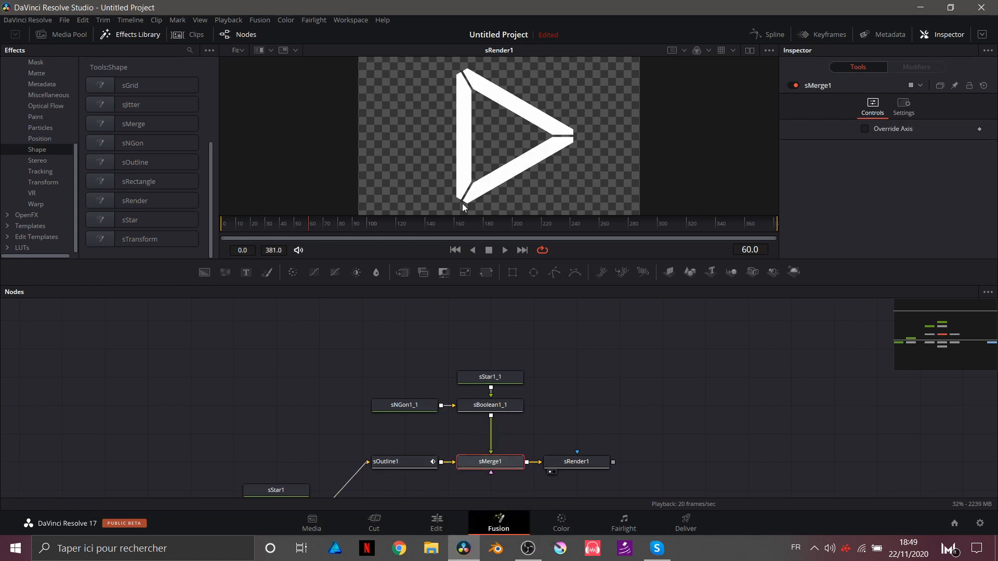
Insert an sExpand node between sBoolean1_1 and sMerge1, with the first border style and an Amount of -0.019.
click(484, 408)
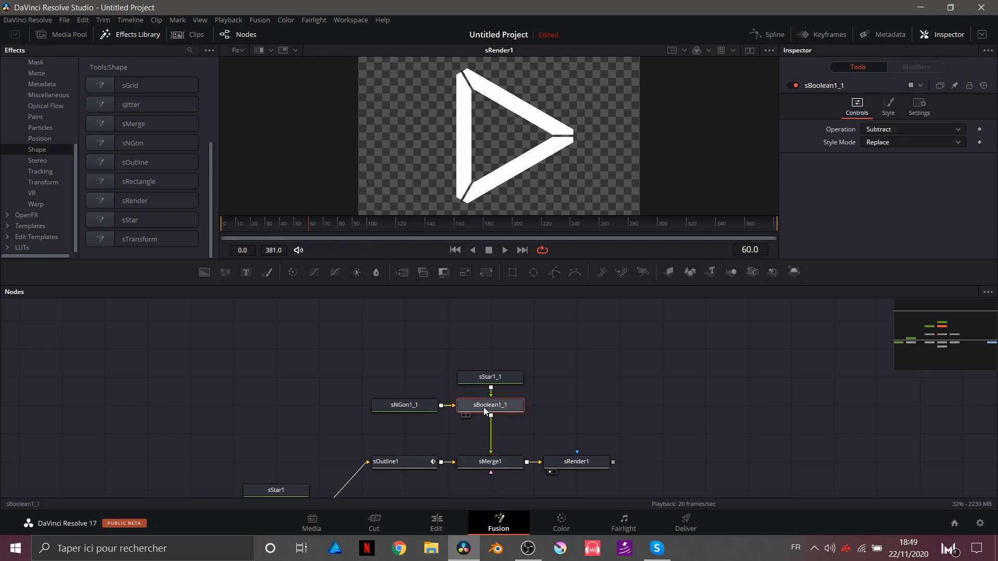
key(ctrl+space)
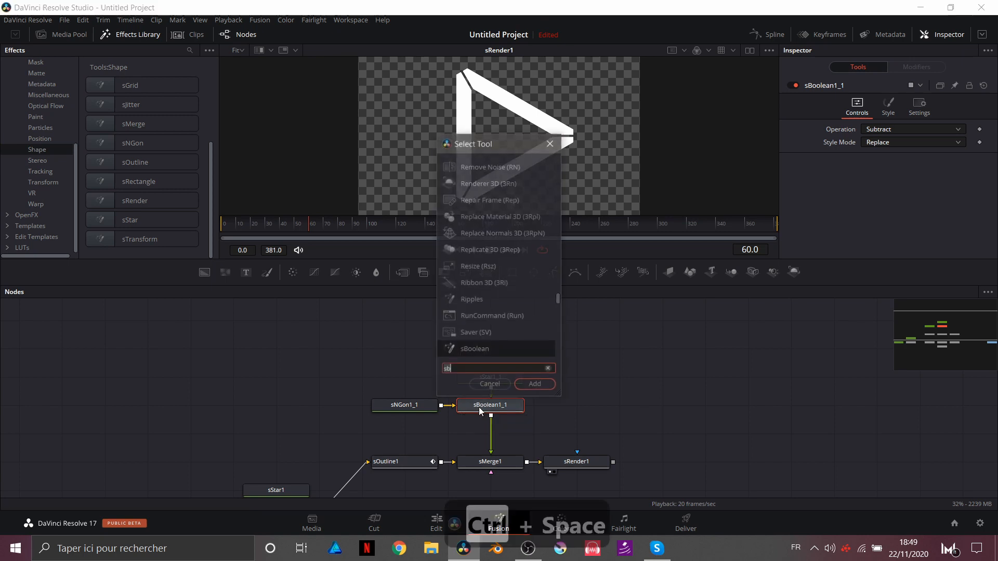
text(sex)
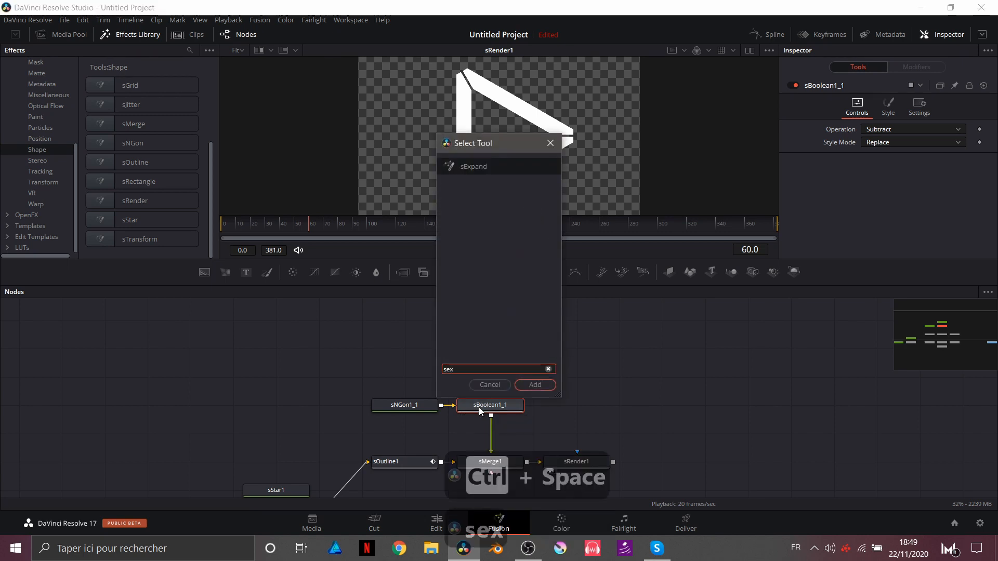
key(Return)
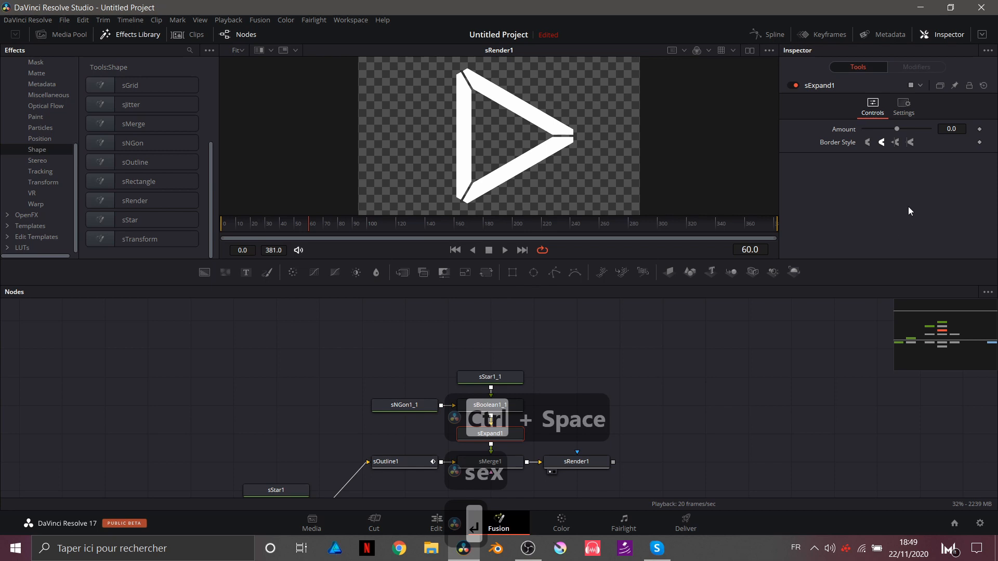
click(868, 142)
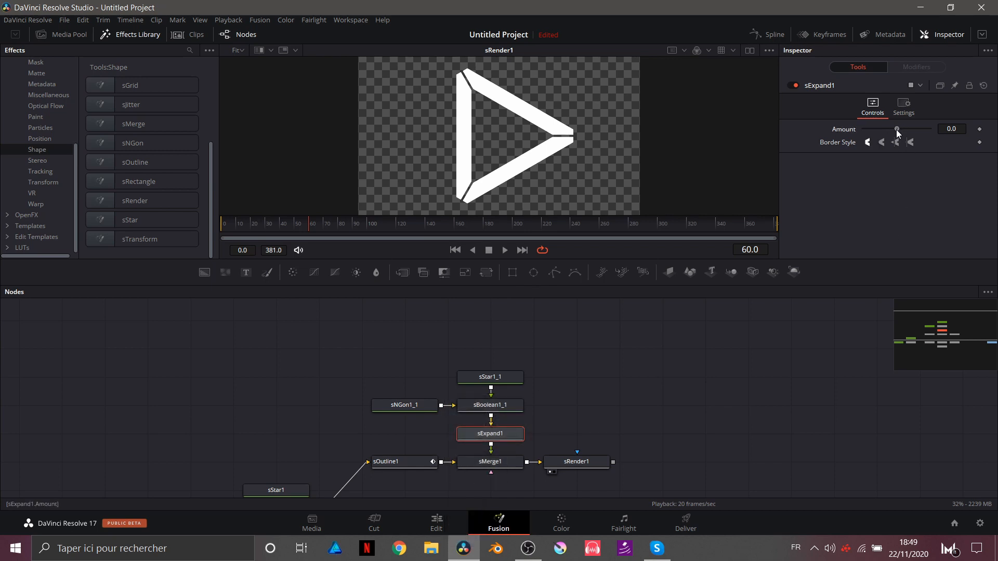
drag(897, 129, 892, 132)
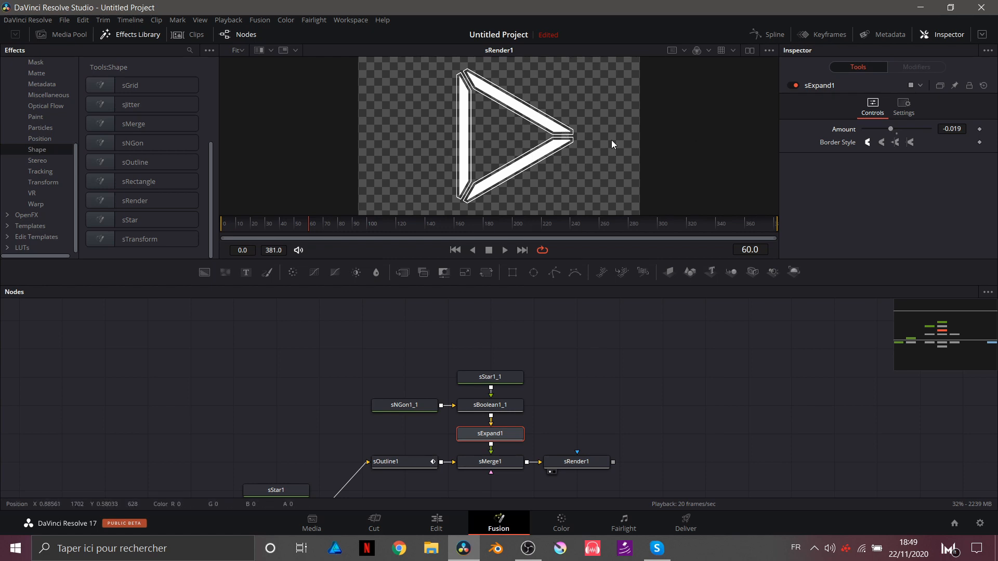
Colour the inner shape cyan by lowering sBoolean1_1's Red value to 0.213.
click(575, 395)
scroll(575, 395, down, 3)
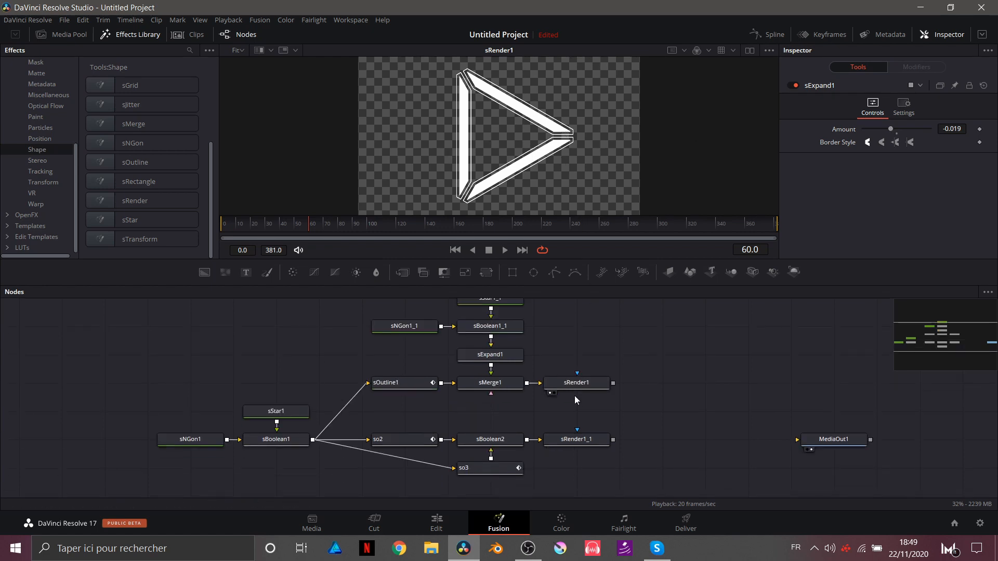
click(497, 331)
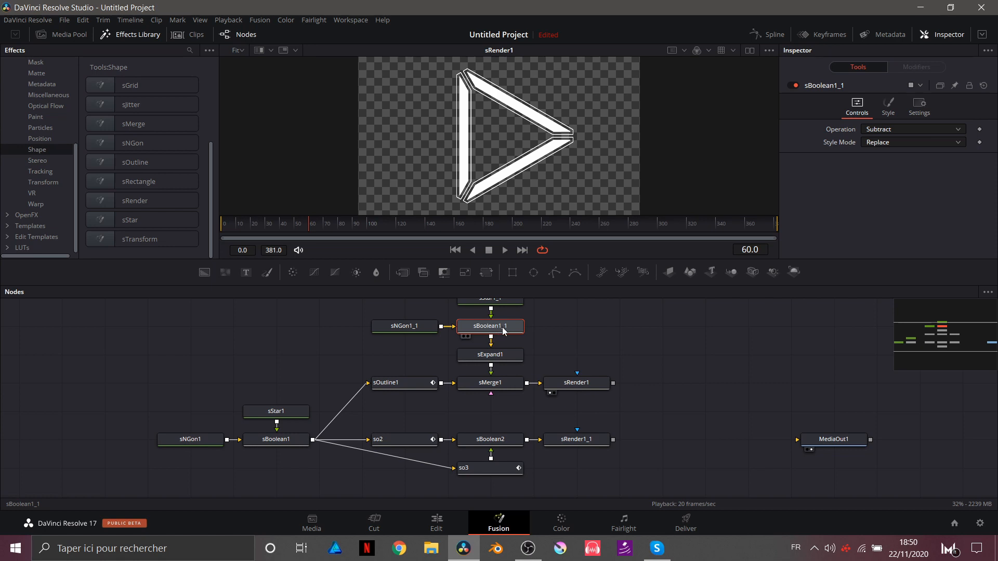
click(890, 105)
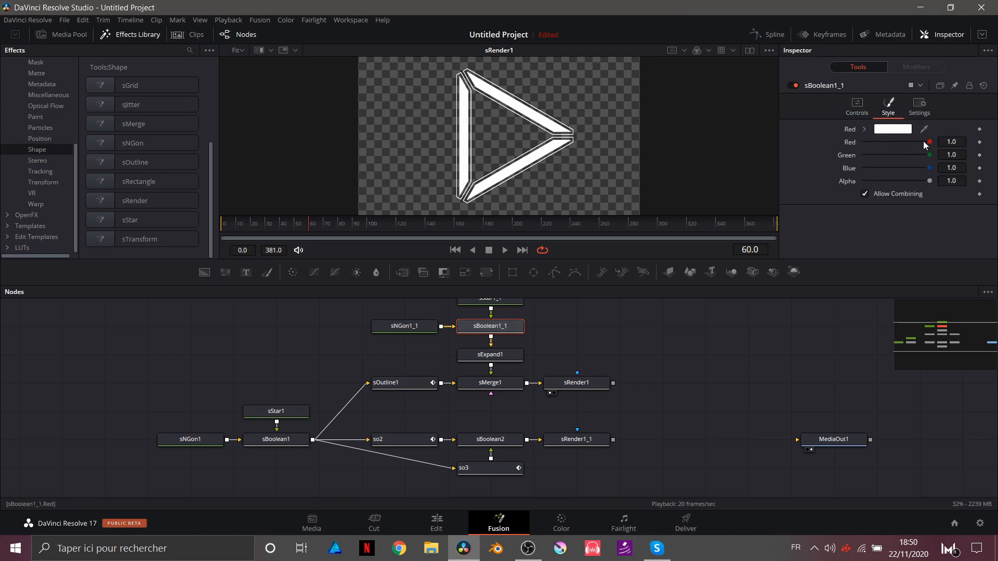
drag(930, 142, 886, 145)
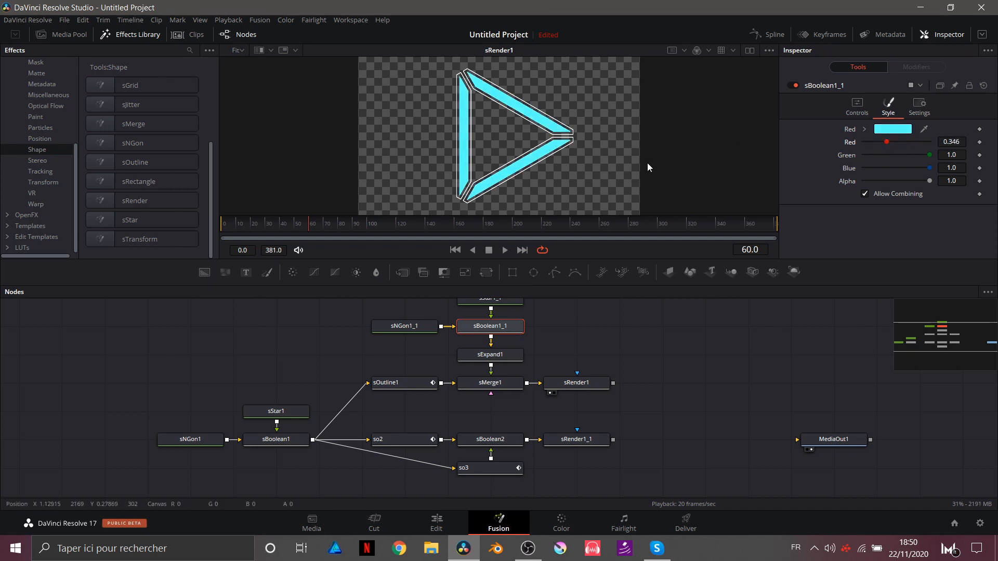
drag(892, 144, 875, 143)
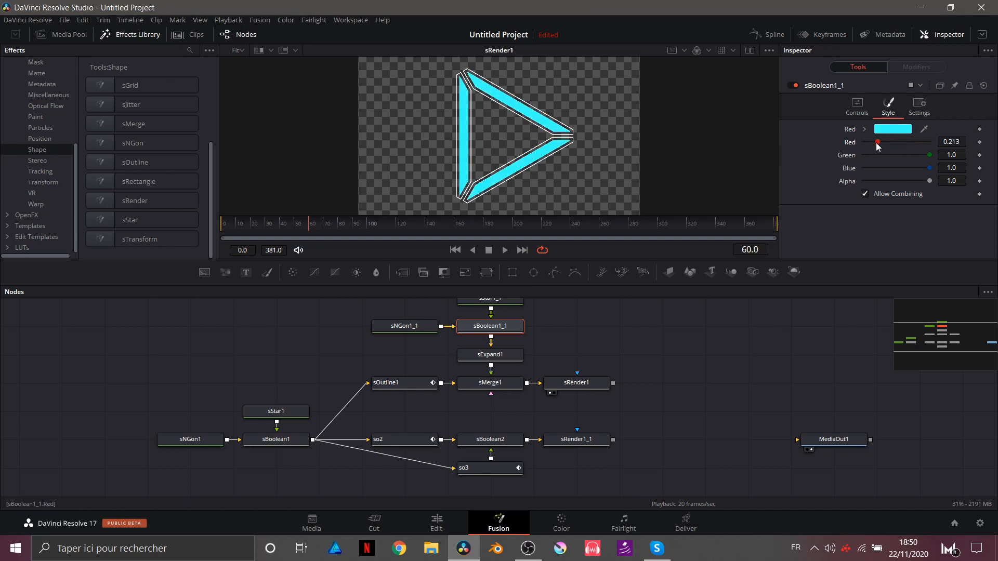
Keyframe sNGon1_1's Length from 0.0 at frame 60 to 1.0 at frame 100.
scroll(642, 376, up, 1)
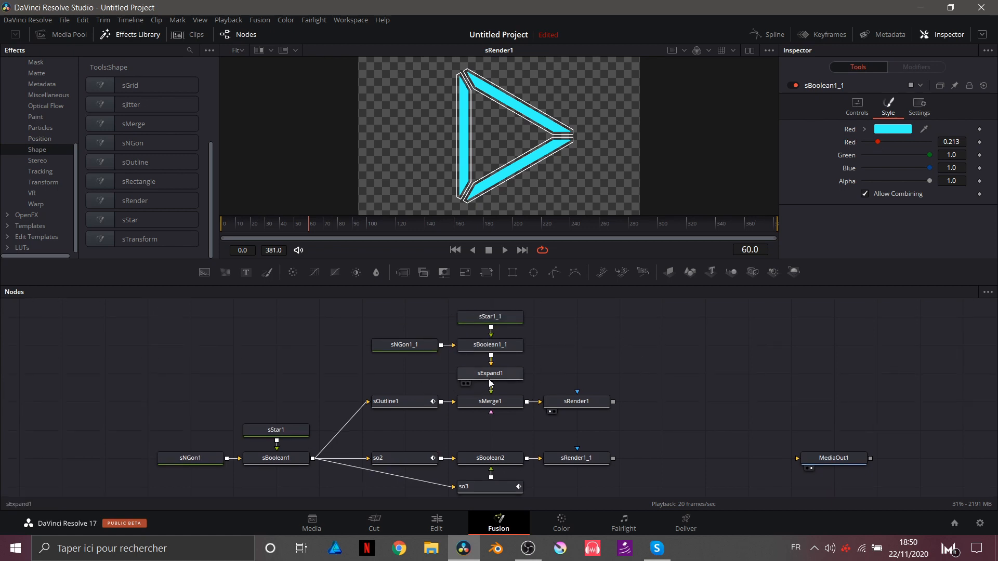
click(414, 344)
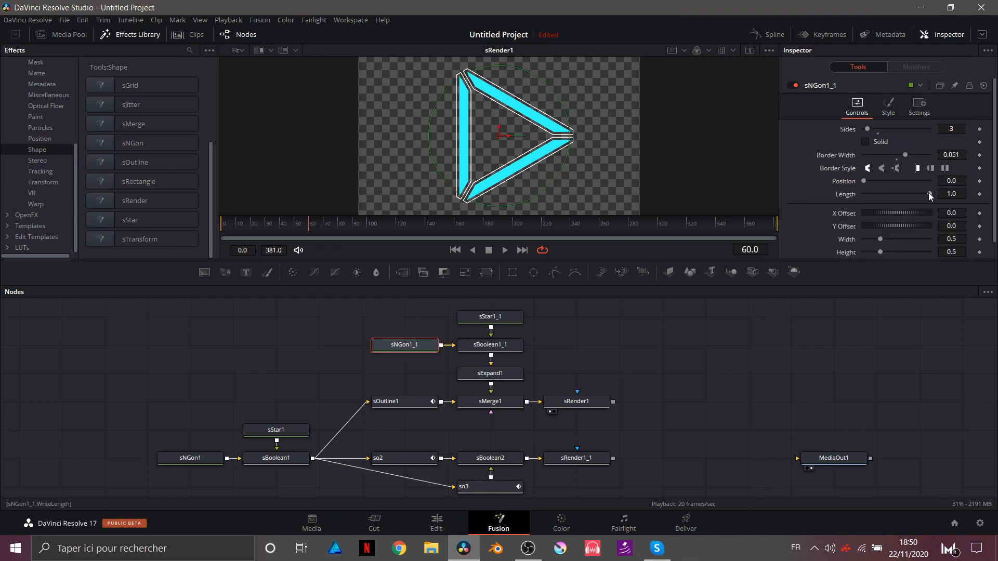
drag(929, 193, 853, 195)
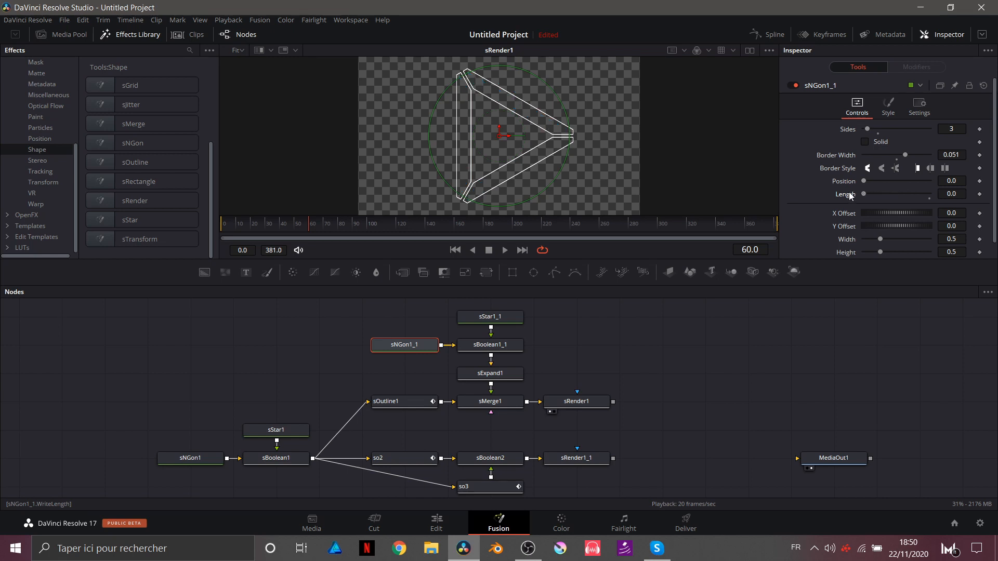
click(980, 194)
click(366, 224)
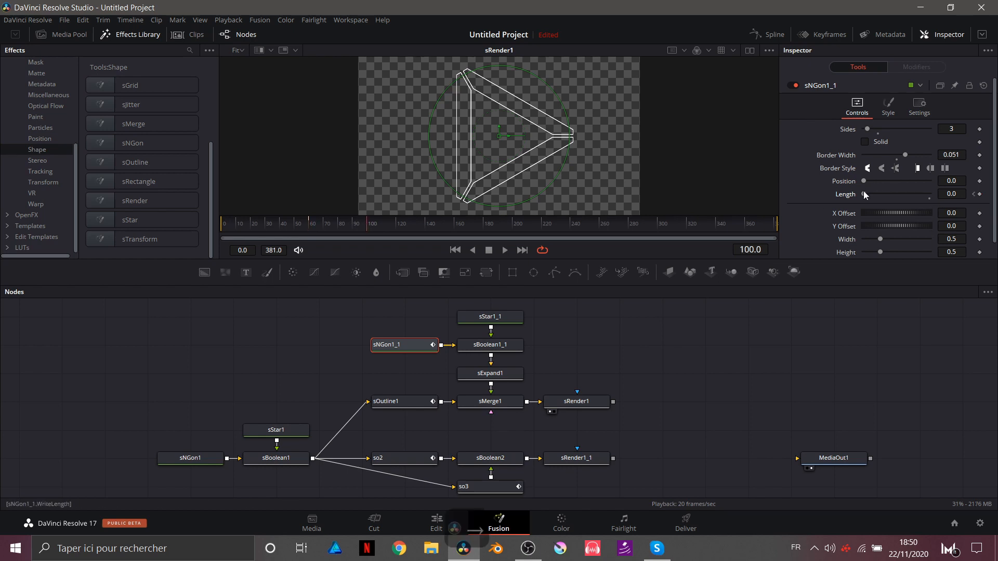
drag(865, 194, 931, 193)
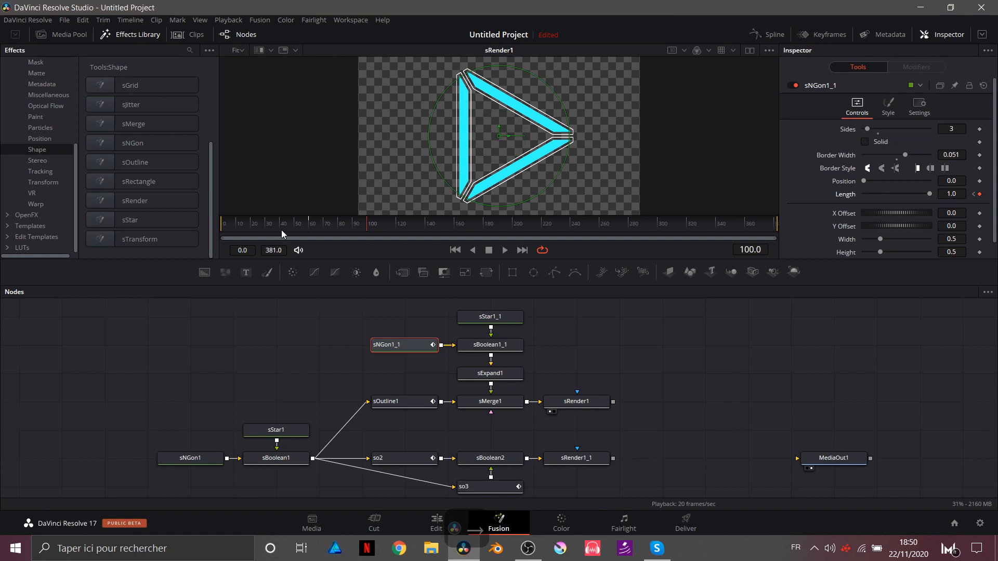
Play the sRender1 animation from frame 0 to review the cyan fill drawing on inside the outline.
drag(282, 226, 211, 211)
key(space)
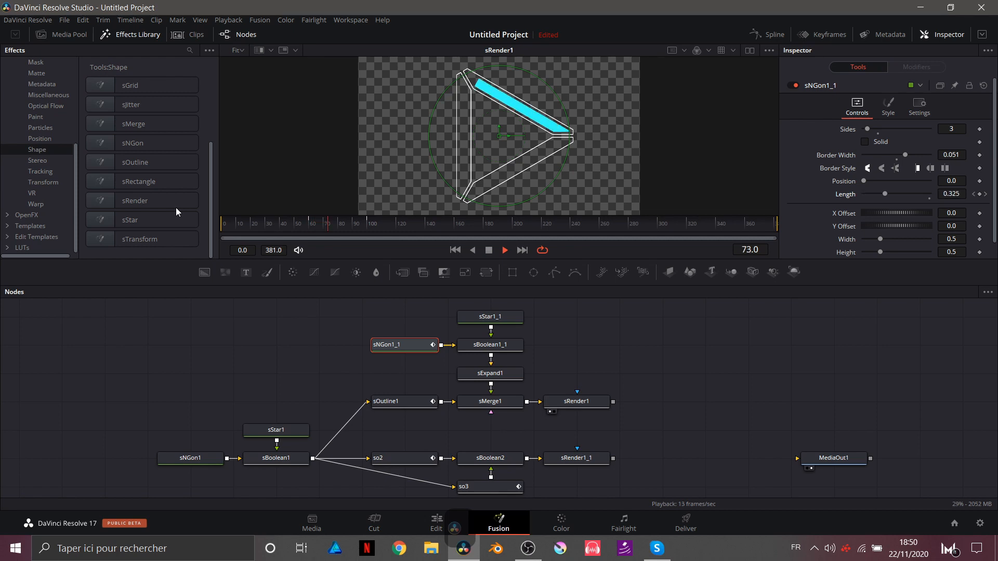
key(space)
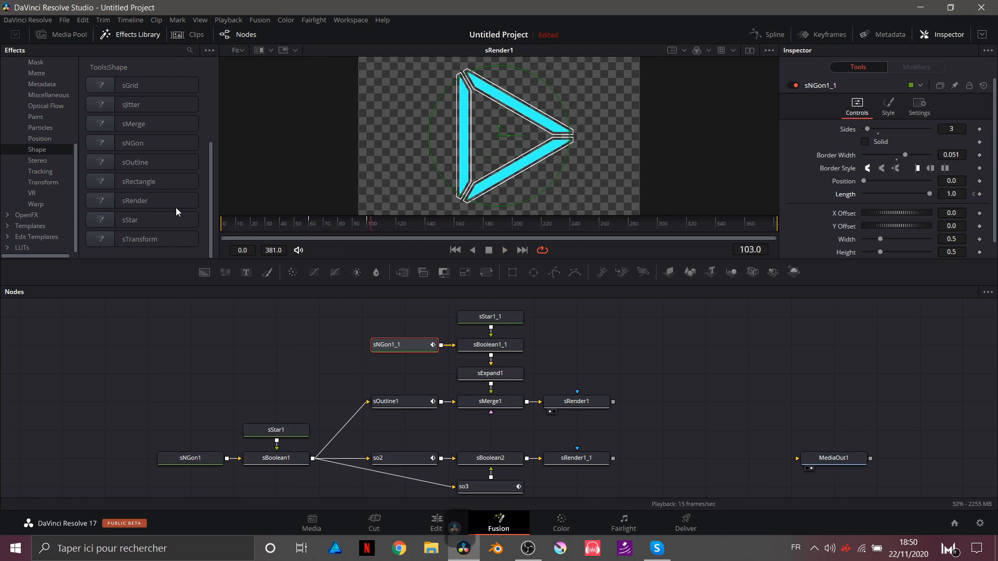
Show sRender1_1 in the viewer and move the playhead to frame 48.
scroll(431, 301, down, 2)
click(385, 223)
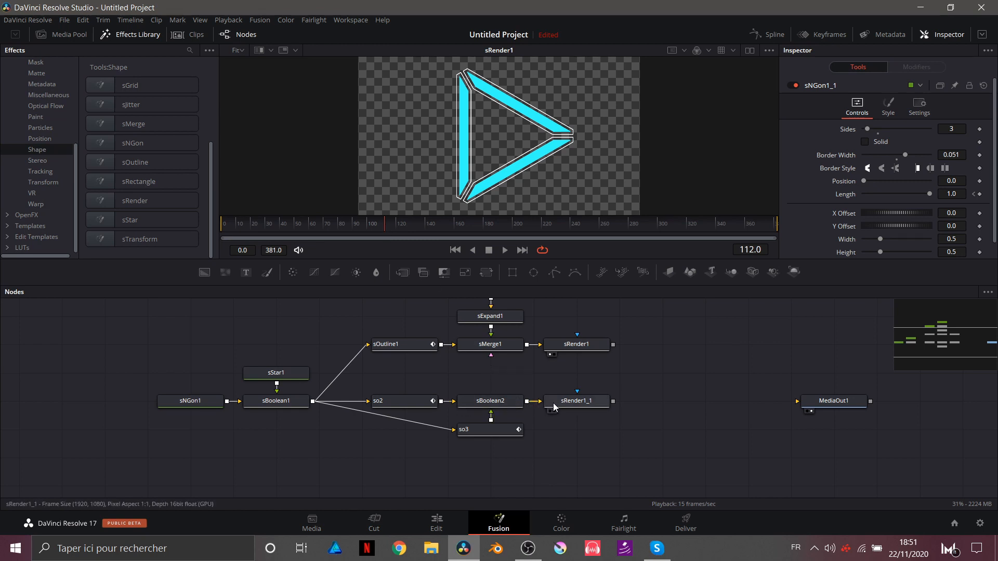
mouse_move(554, 407)
drag(561, 402, 558, 149)
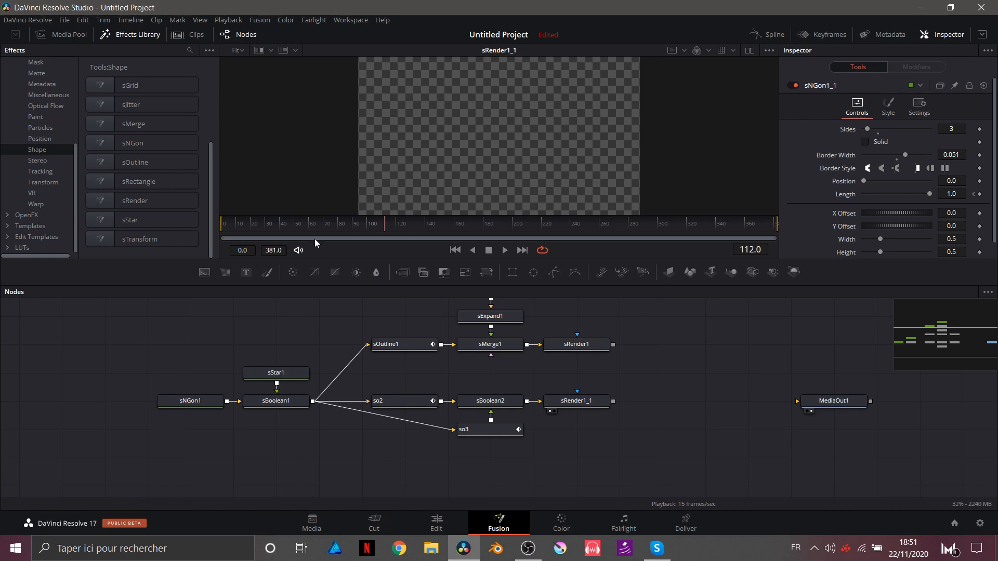
drag(306, 227, 292, 230)
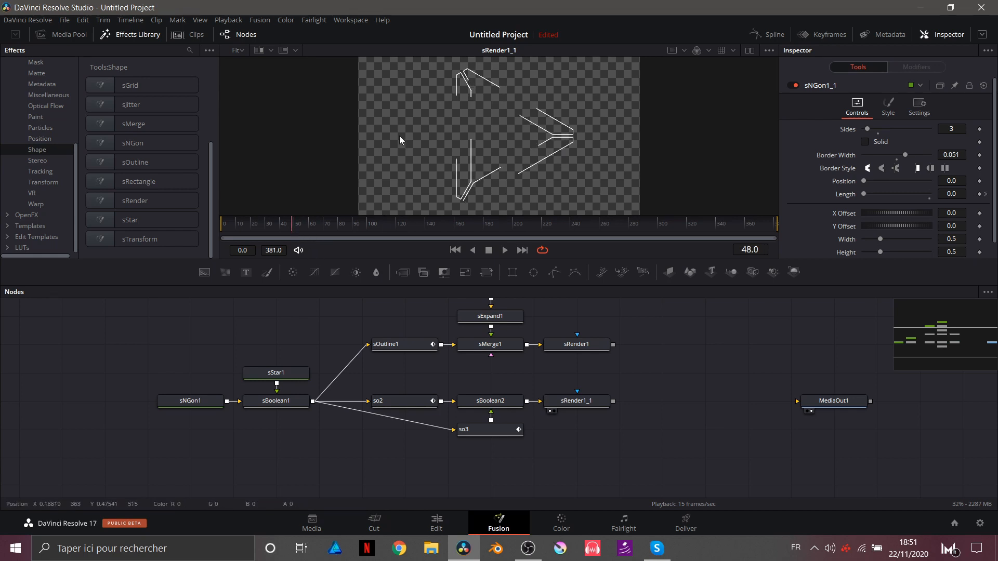
Add a FastNoise node below sRender1_1, connect it as sRender1_1's effect mask, and show the noise settings.
drag(225, 272, 583, 437)
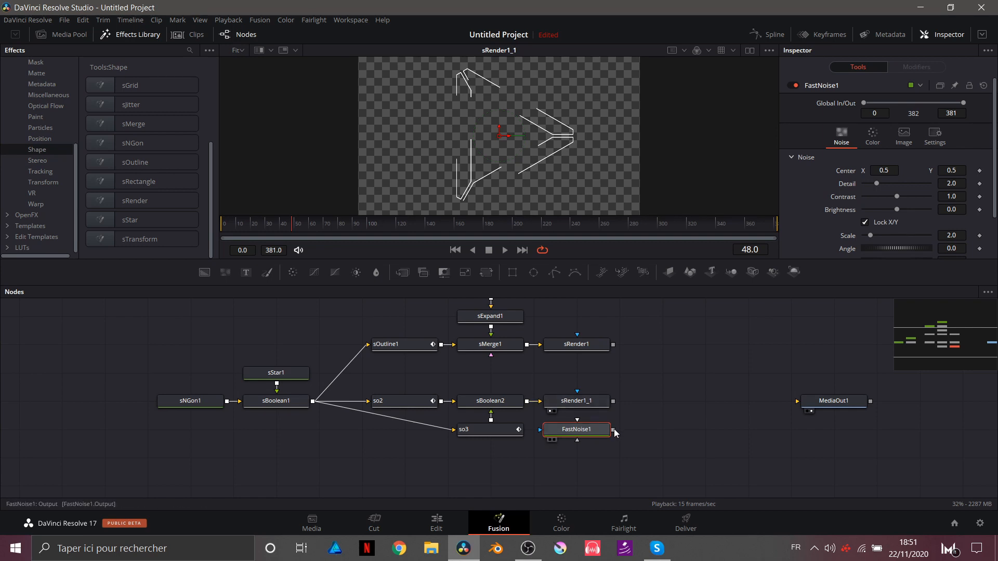
drag(613, 429, 592, 401)
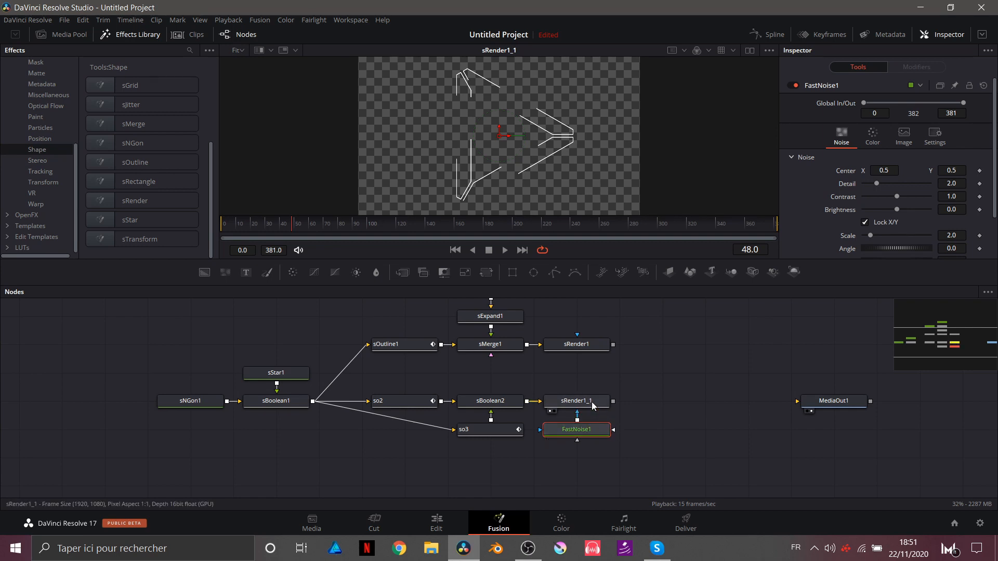
click(592, 402)
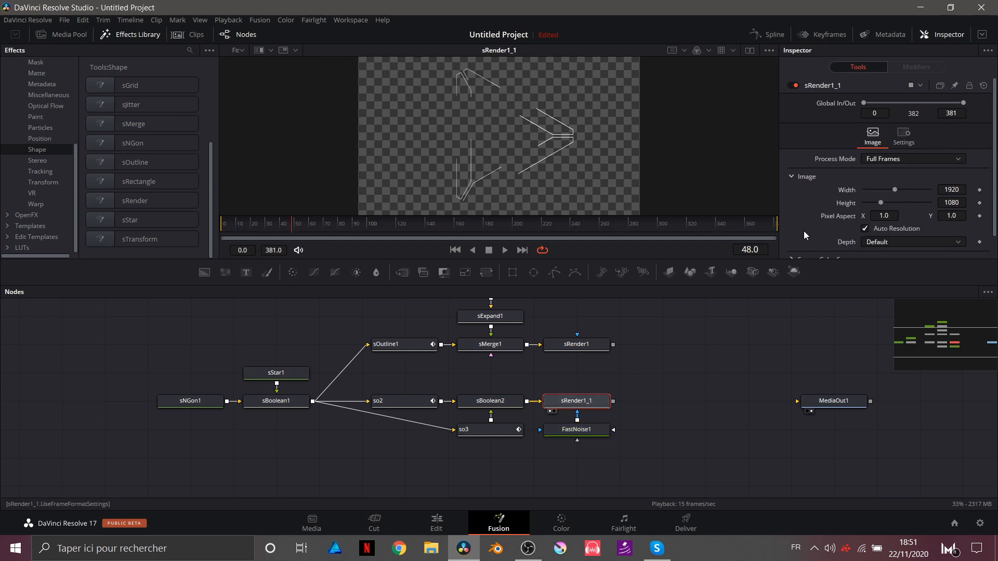
click(589, 430)
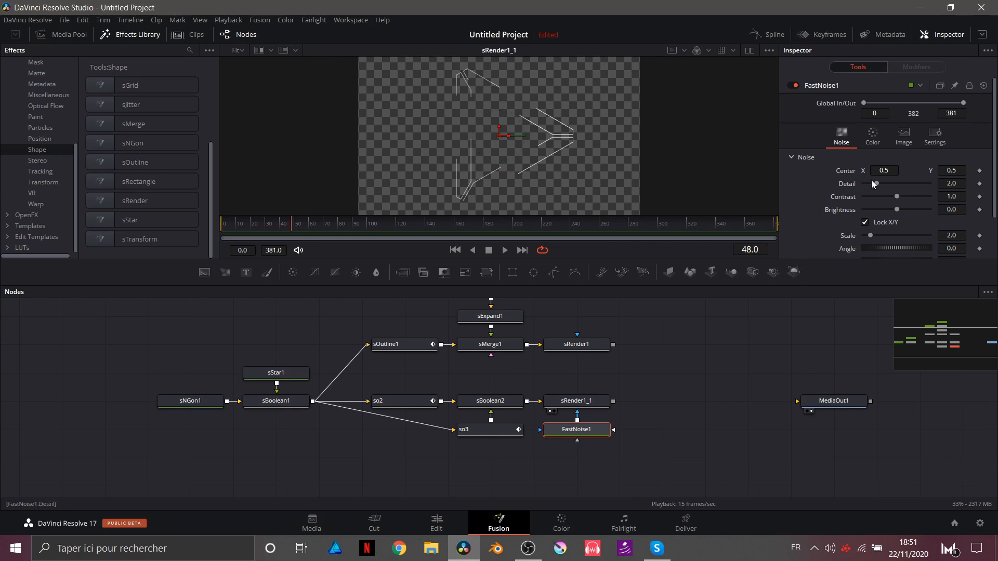
Set FastNoise1's Detail to 10.0, Contrast to 5.0 and Scale to 20.0.
drag(875, 183, 943, 195)
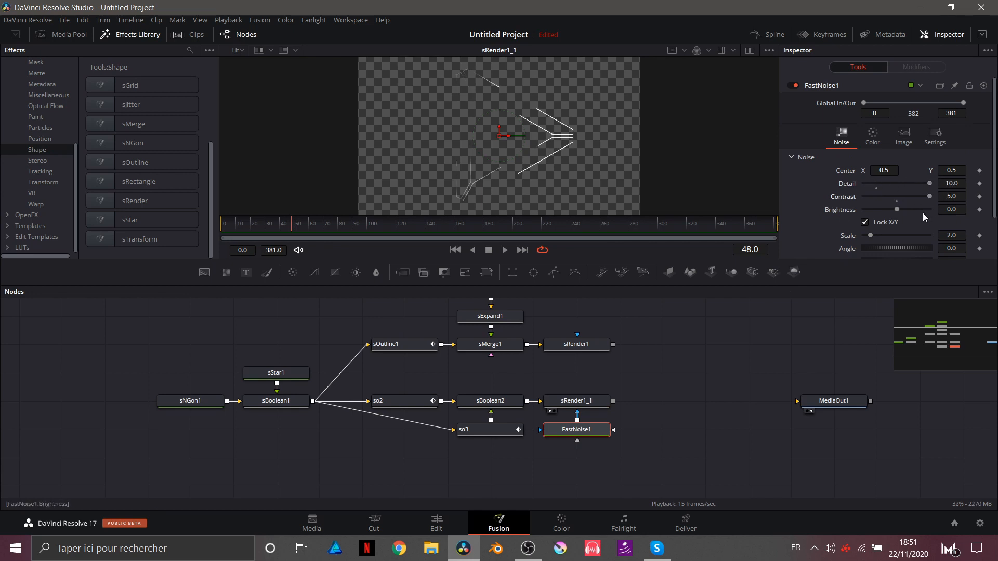
drag(871, 236, 920, 238)
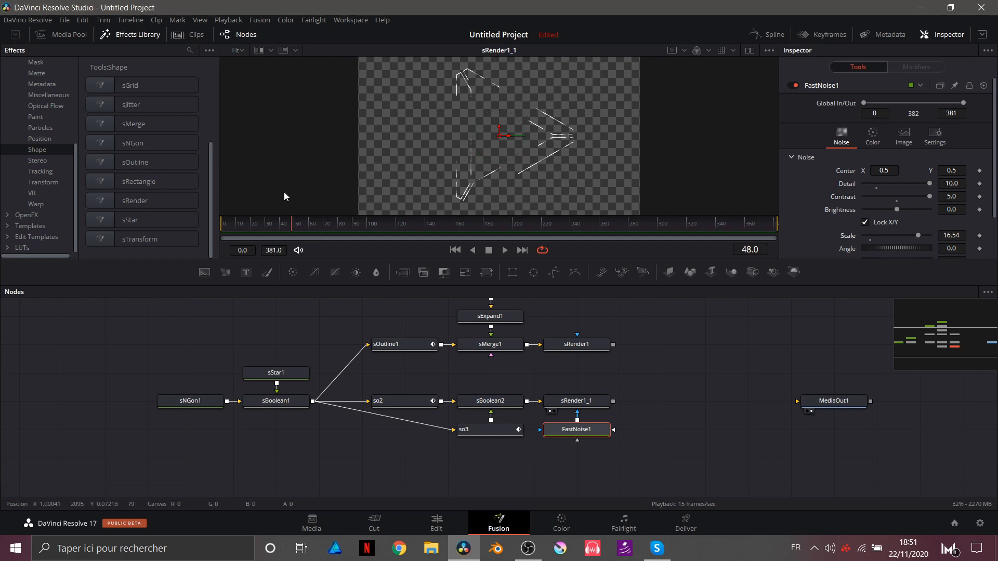
scroll(810, 238, down, 1)
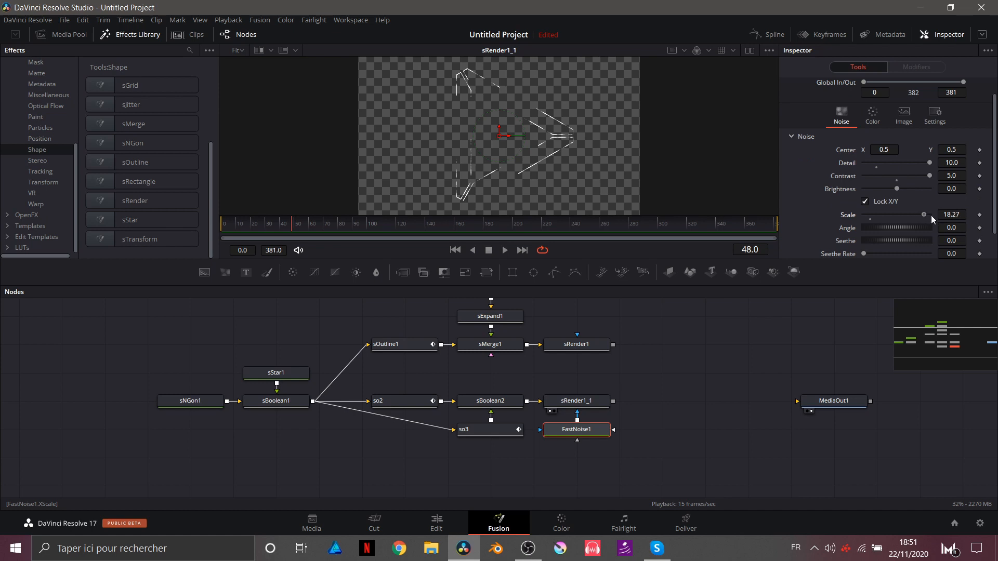
drag(931, 215, 932, 215)
Drive FastNoise1's Angle with the expression time*2.
click(950, 228)
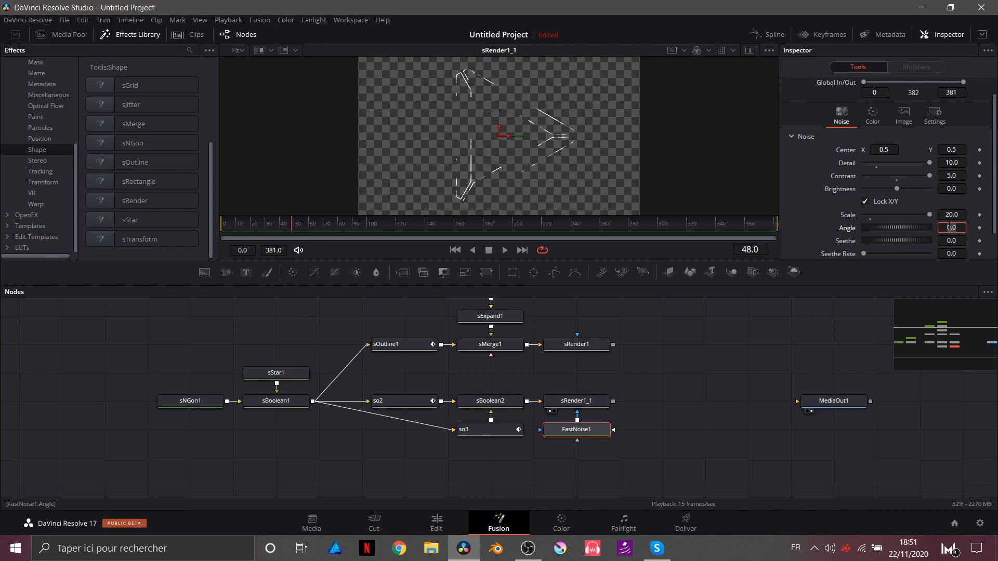
text(=)
key(Return)
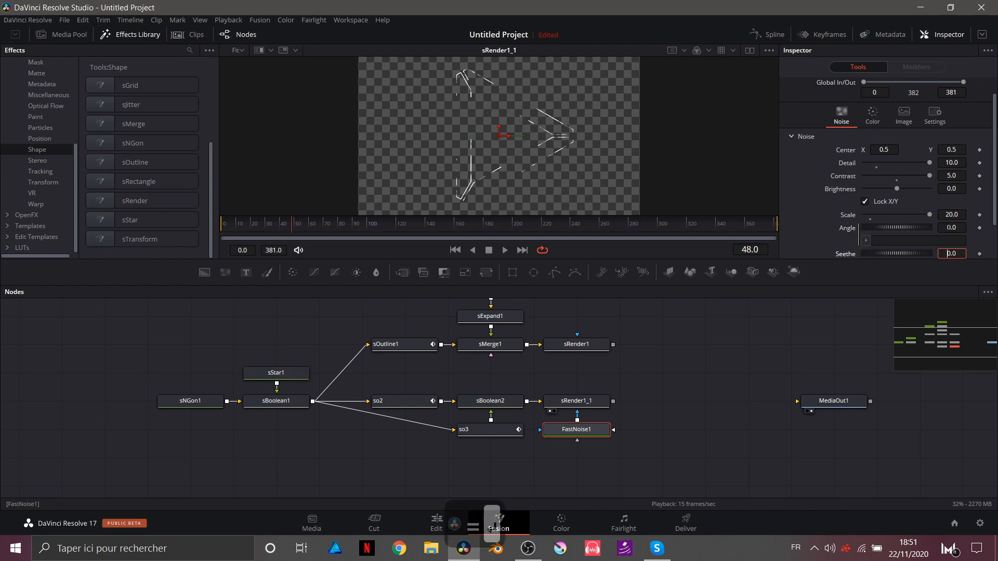
click(907, 241)
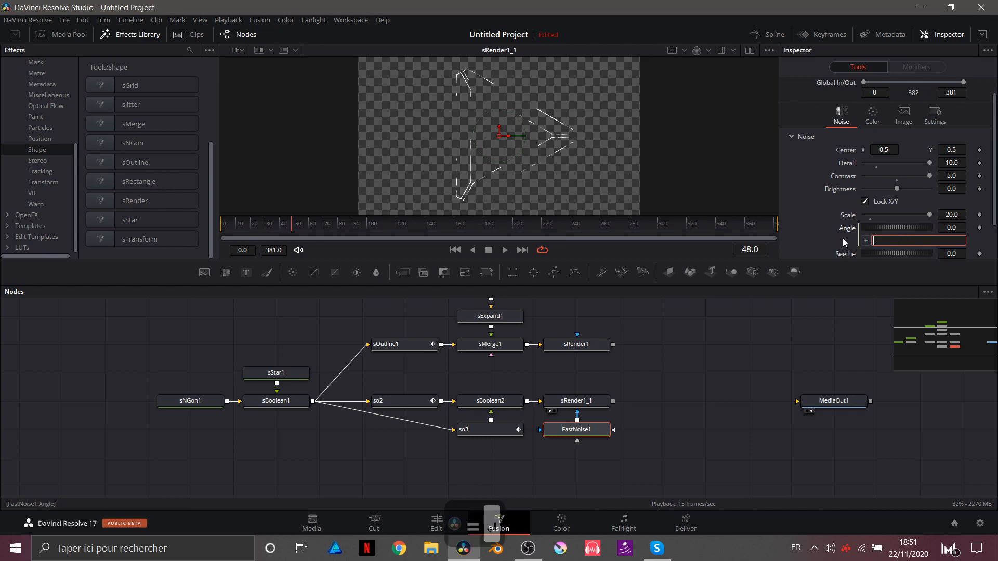
text(time*)
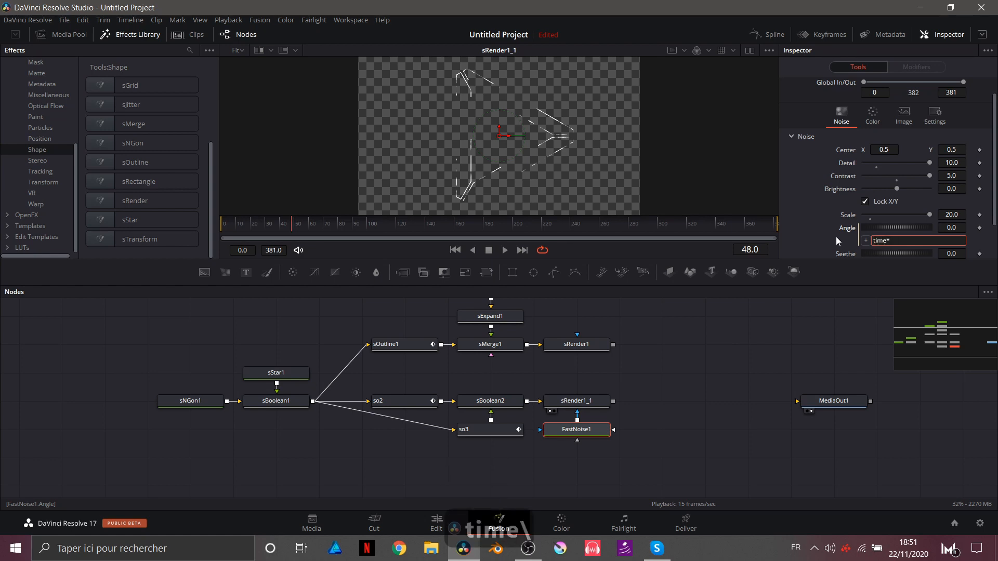
text(2)
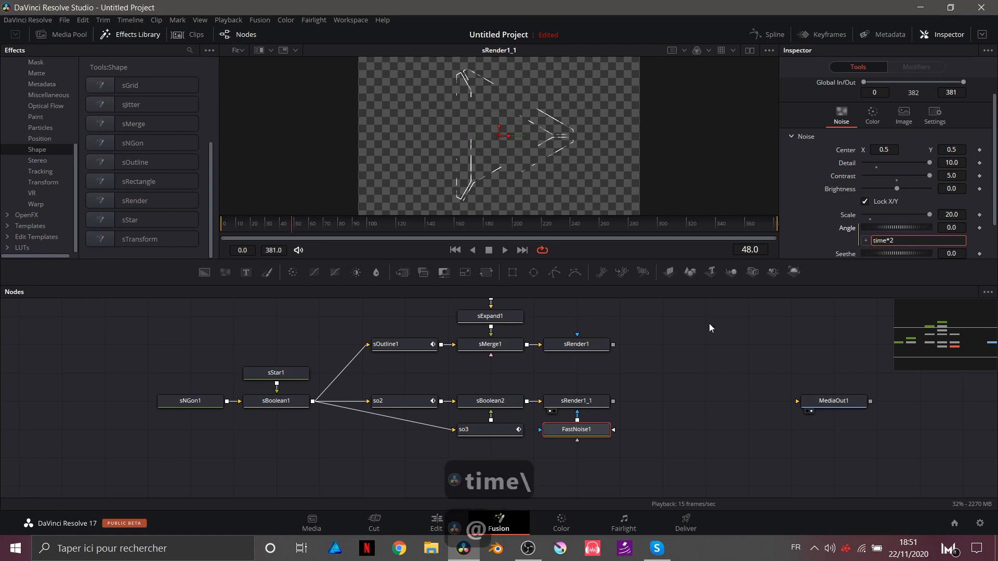
key(Return)
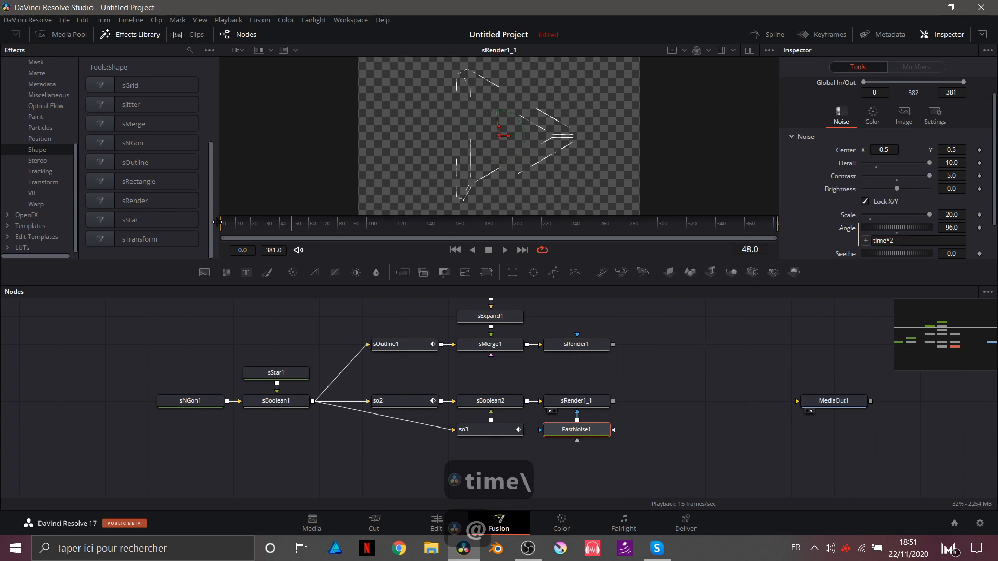
Play the sRender1_1 animation from an early frame to review the rotating noise mask on the outline.
click(249, 226)
key(space)
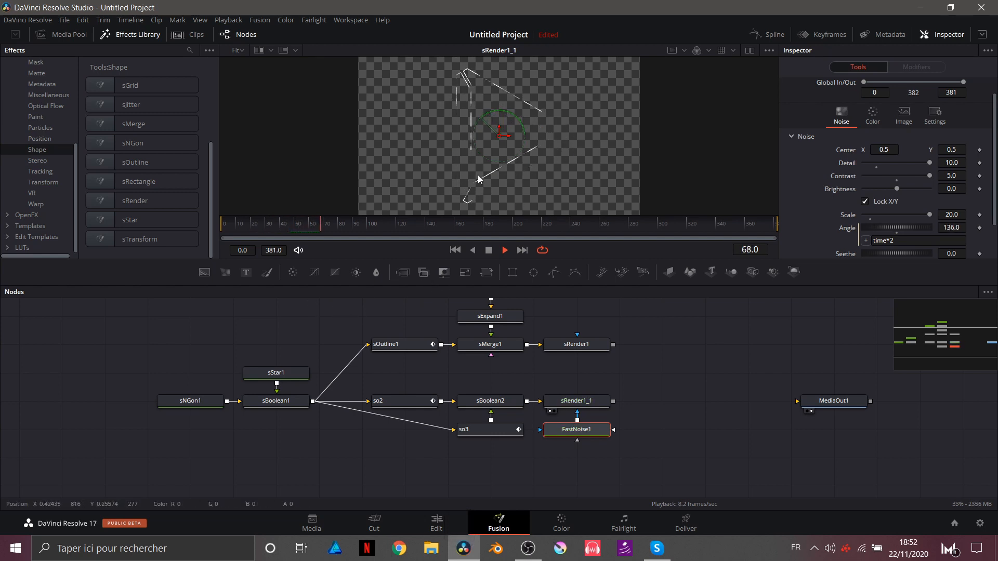
key(space)
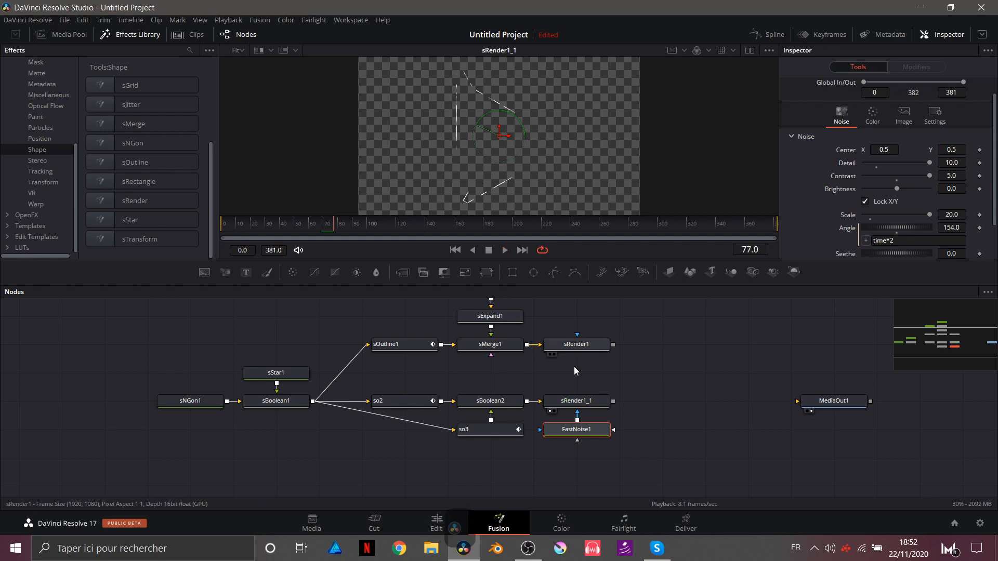
Add a Displace node after sRender1_1 and connect a new FastNoise node to its displacement input.
scroll(578, 389, right, 2)
scroll(579, 389, right, 2)
click(473, 403)
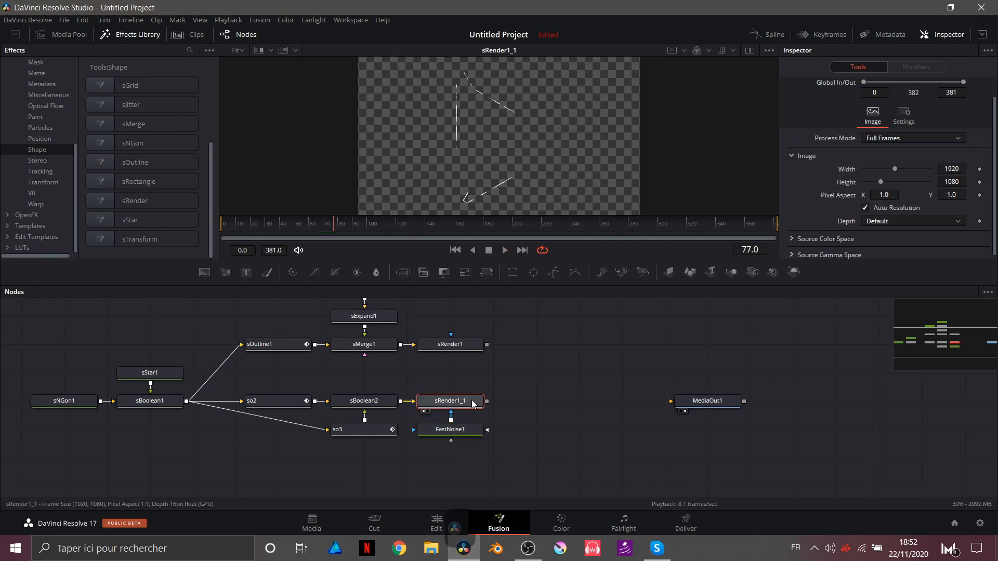
key(ctrl+space)
text(sex)
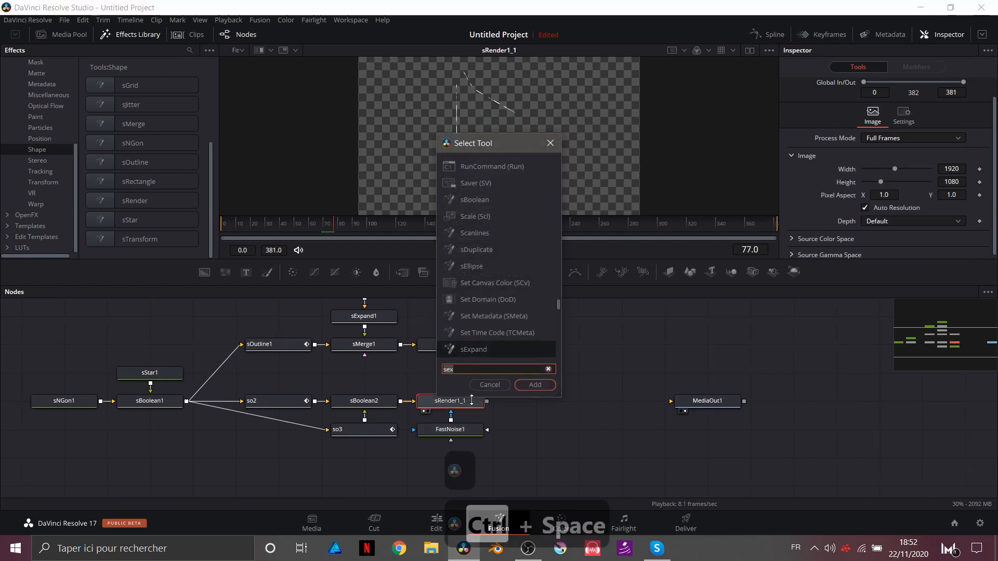
key(BackSpace)
key(BackSpace)
key(BackSpace)
text(displ)
key(Return)
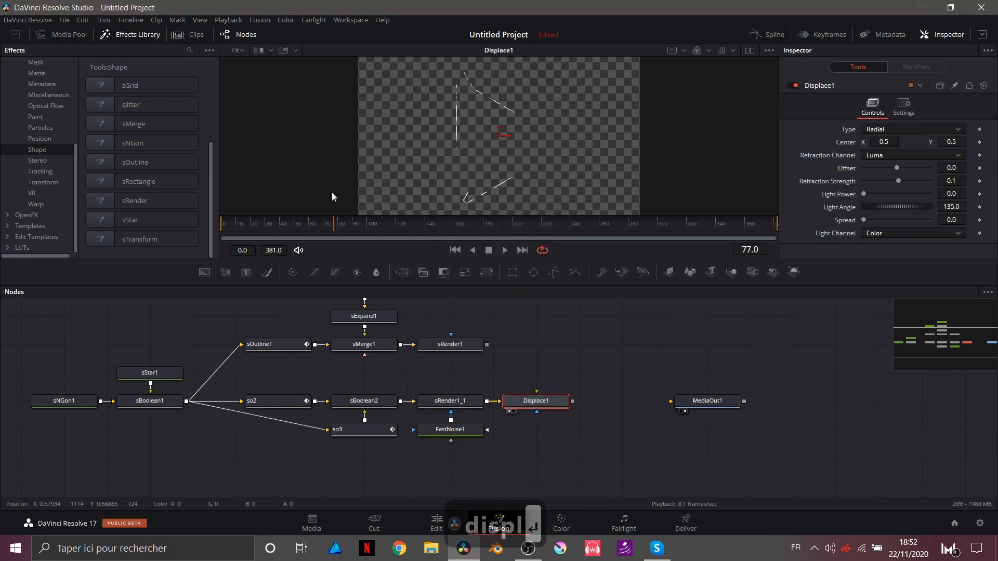
drag(278, 282, 536, 404)
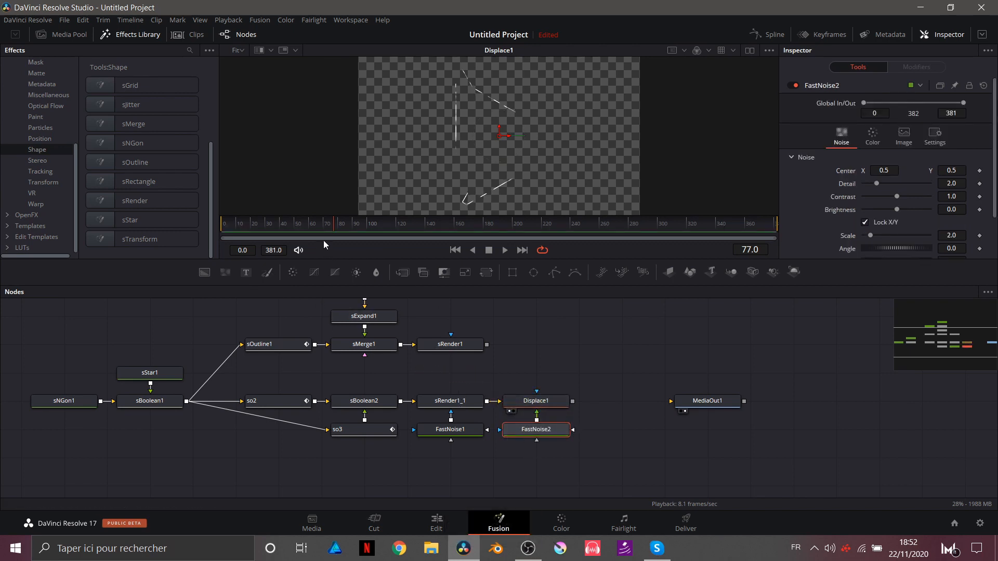
At frame 56, set FastNoise2's Detail to 9.69, Contrast to 5.0 and Scale to 10.39.
drag(309, 222, 302, 222)
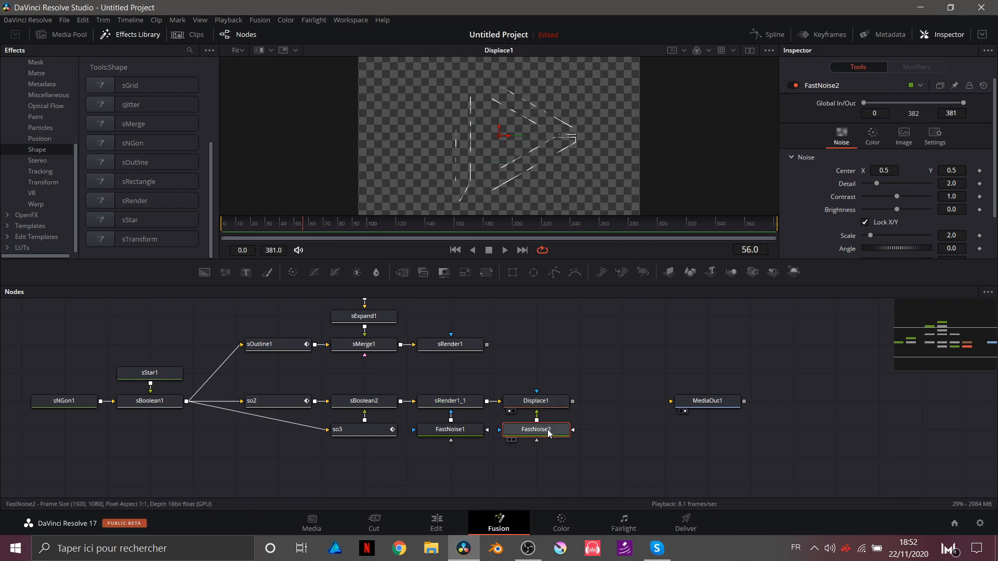
drag(876, 184, 932, 189)
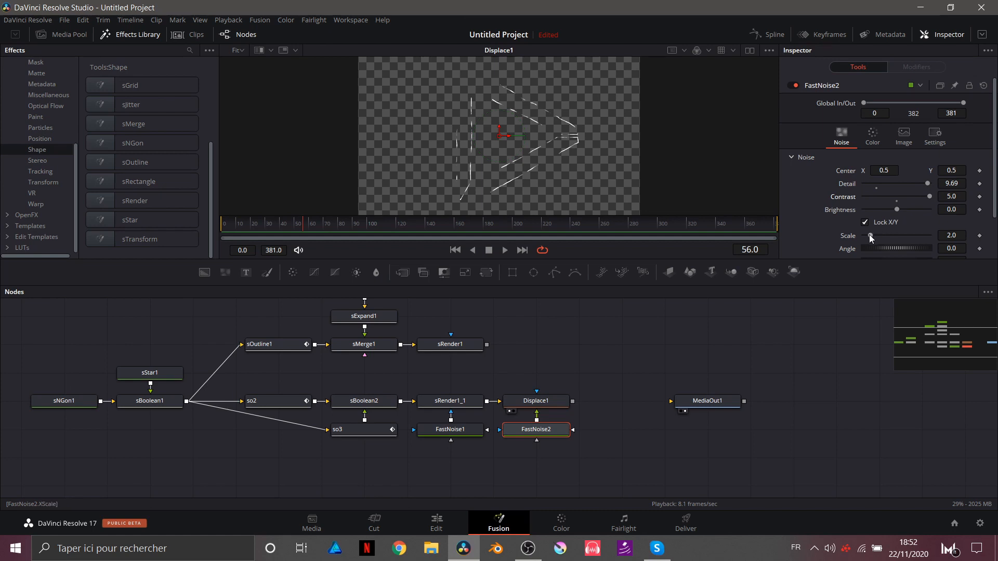
drag(869, 235, 897, 235)
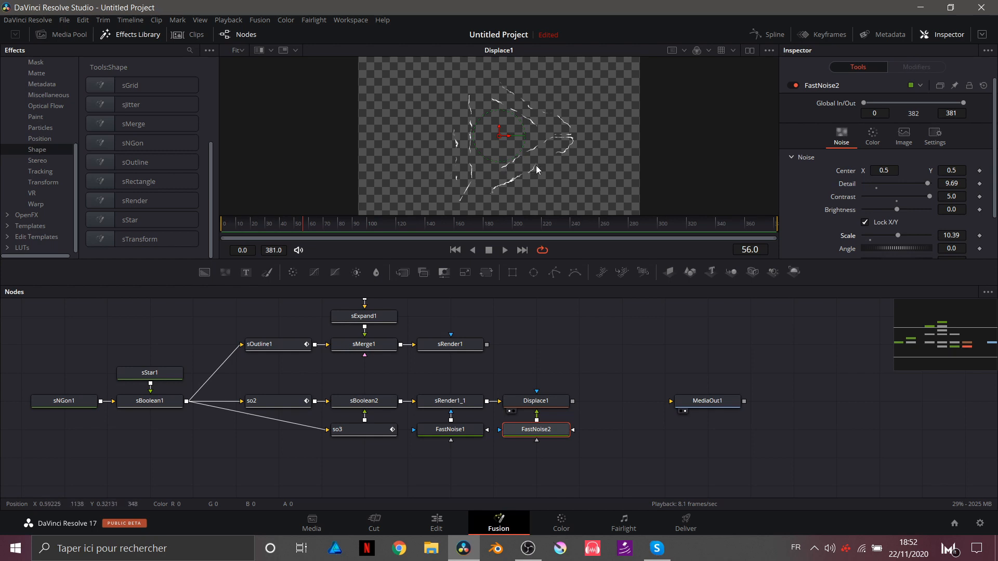
Play the Displace1 animation from frame 0 to review the distorted travelling outline.
drag(335, 226, 213, 229)
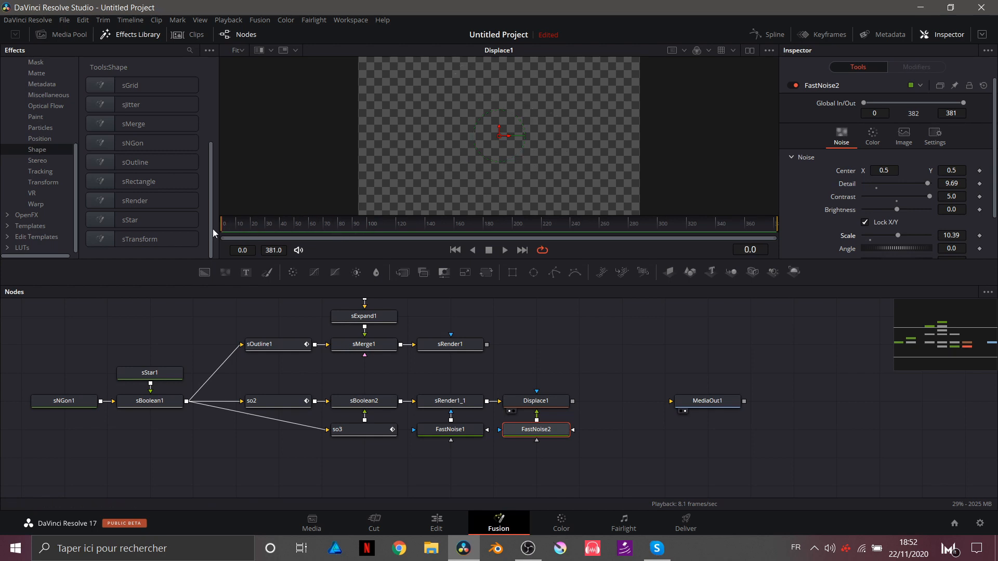
key(space)
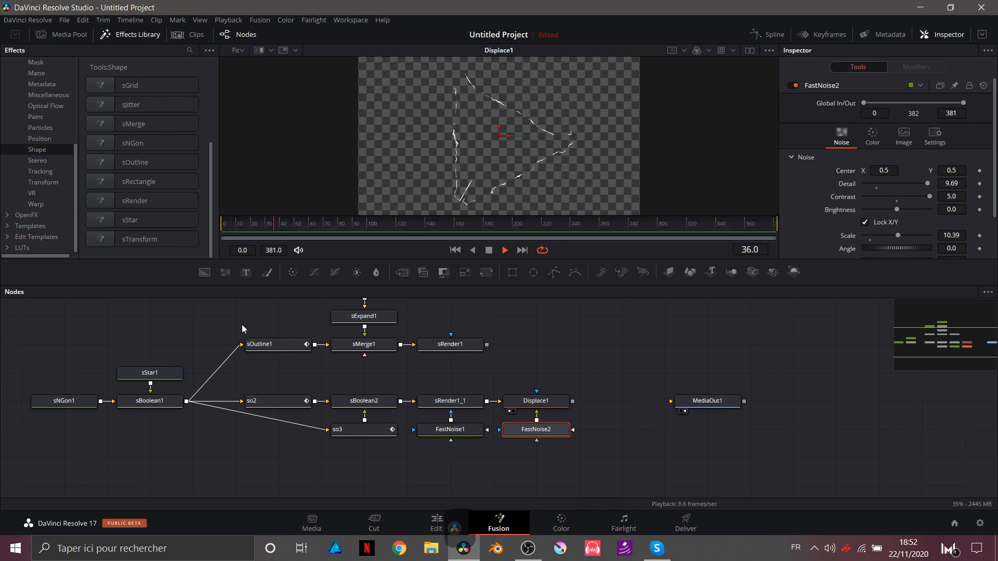
key(space)
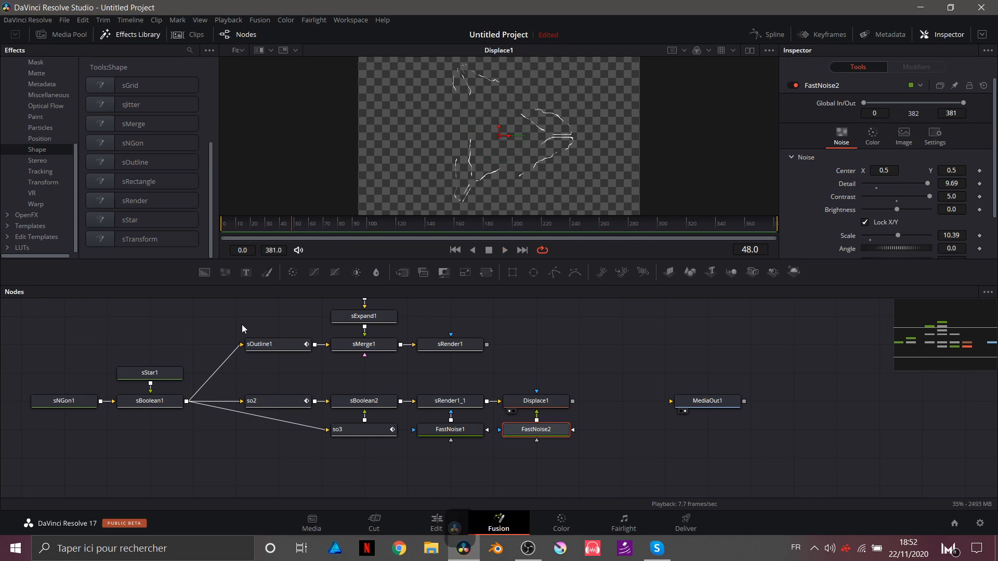
Add a Soft Glow node after Displace1 and turn off its blue channel.
scroll(602, 405, right, 3)
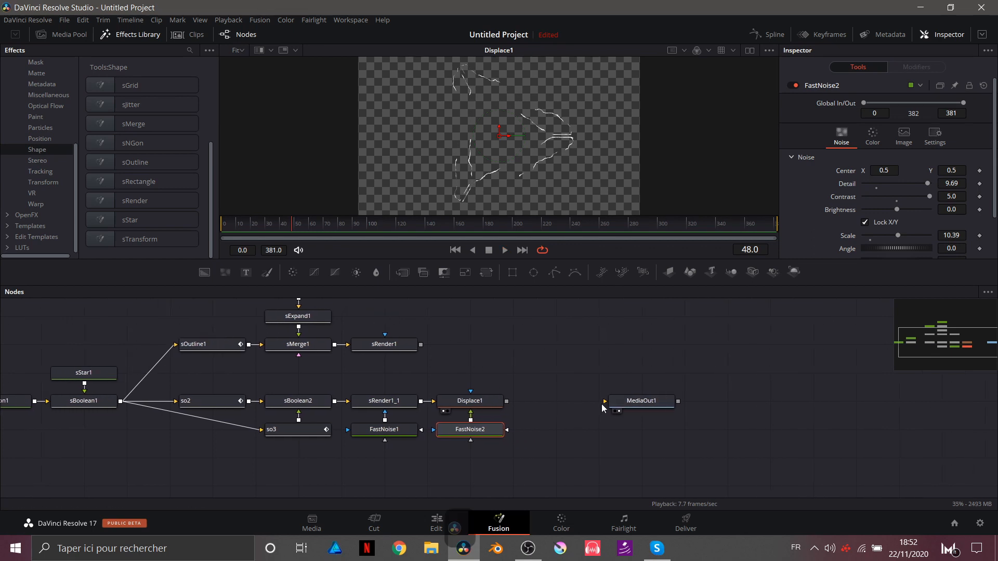
click(485, 406)
key(ctrl+space)
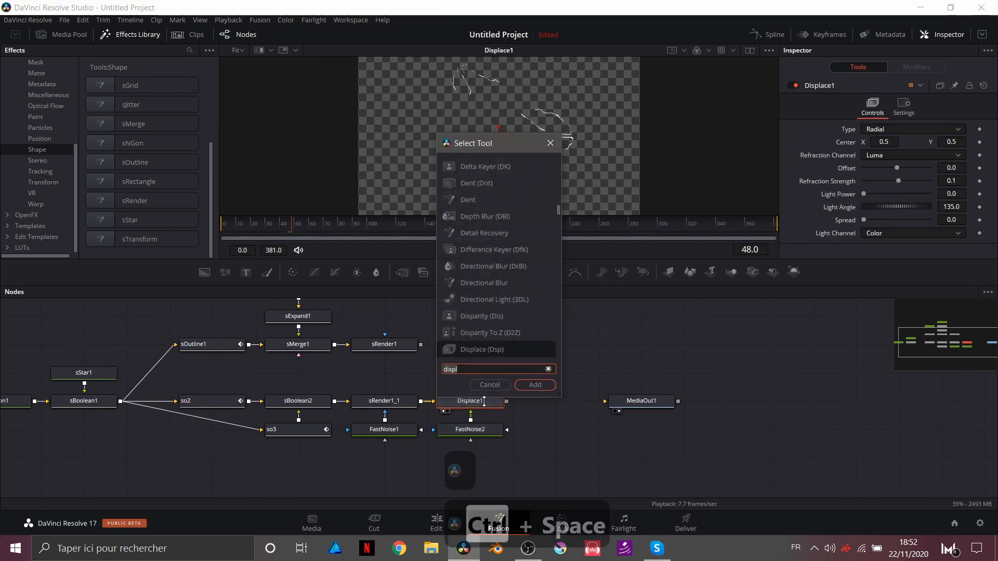
text(soft)
key(Return)
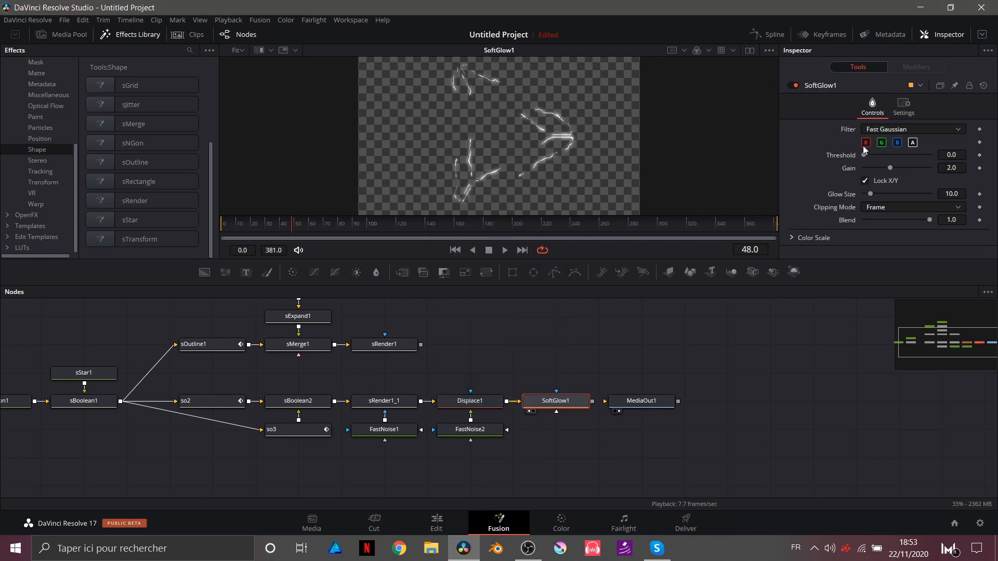
click(897, 143)
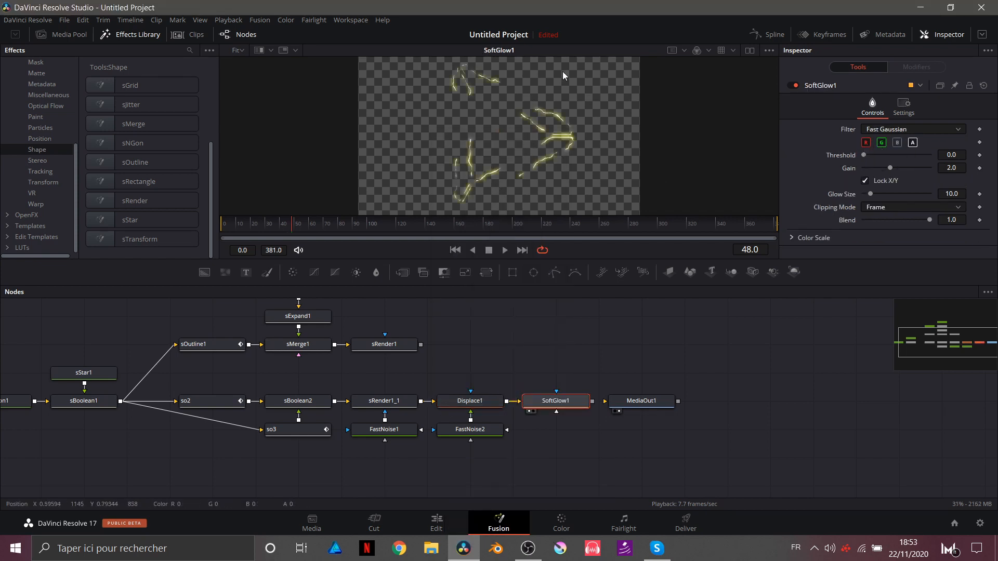
Move MediaOut1 farther away from SoftGlow1, and show sRender1 in the viewer at frame 114.
drag(645, 401, 902, 401)
click(675, 399)
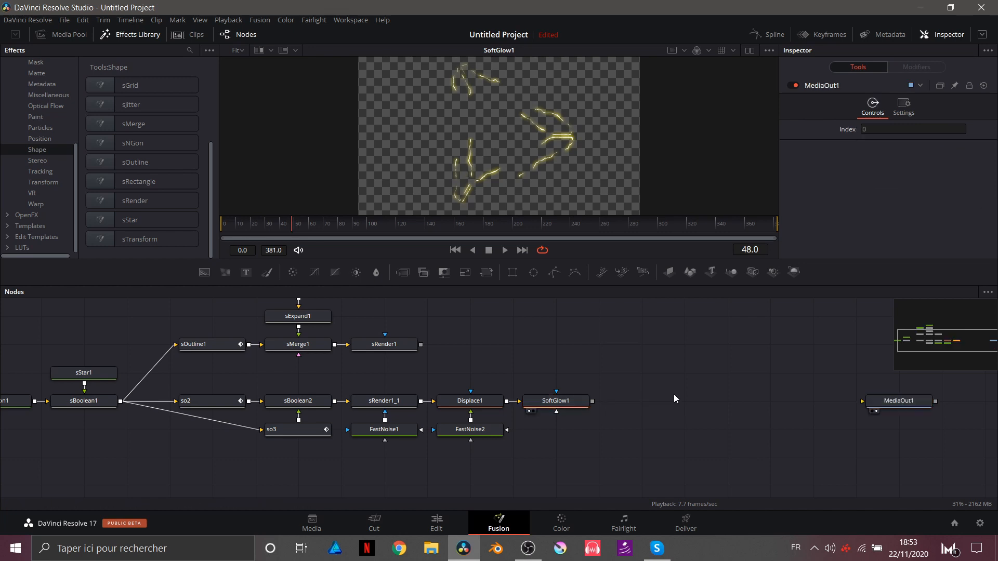
click(375, 344)
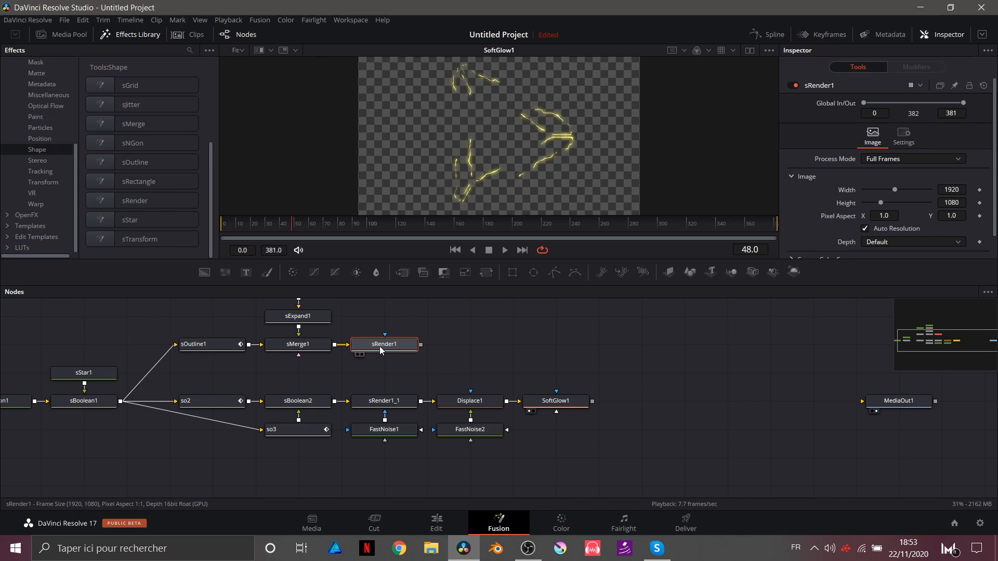
drag(379, 346, 473, 131)
click(387, 216)
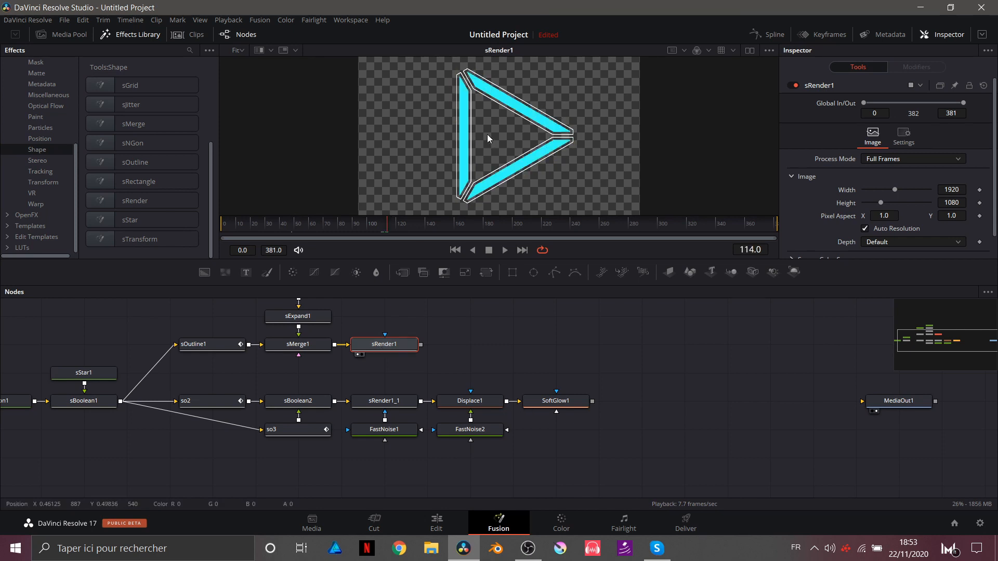
Add a Soft Glow node after sRender1, turn off its red channel and inspect the glow up close.
key(ctrl+space)
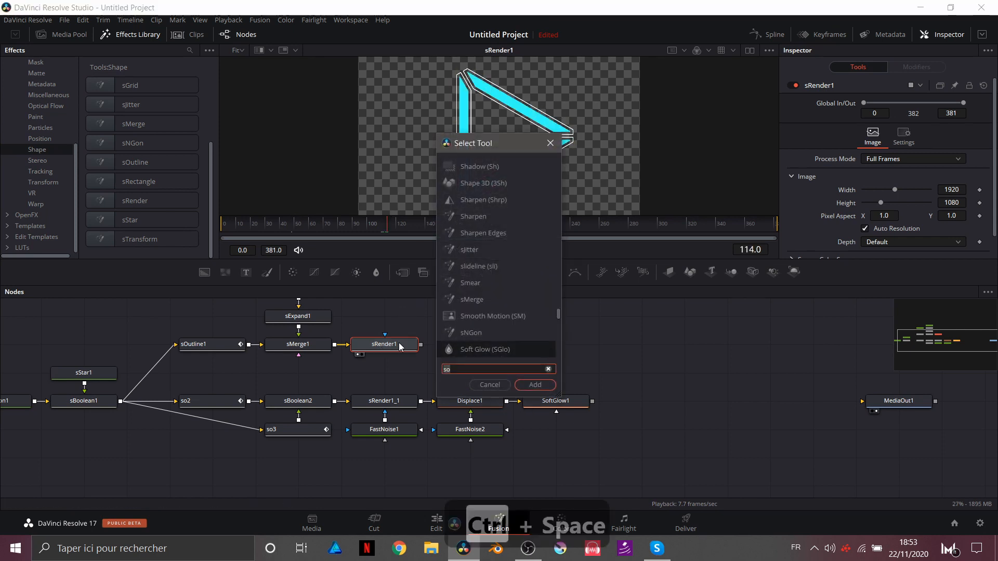
text(so)
key(Return)
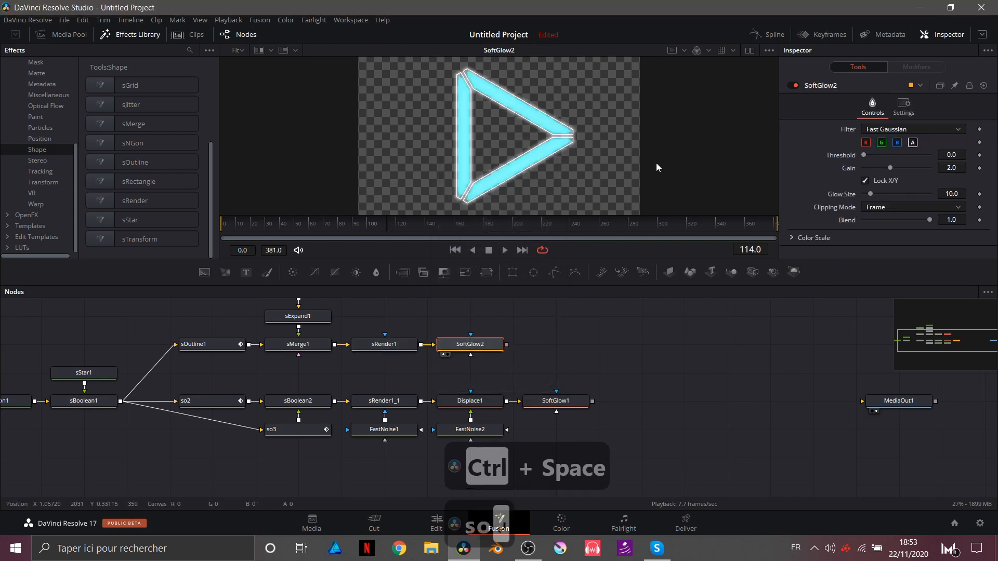
click(867, 143)
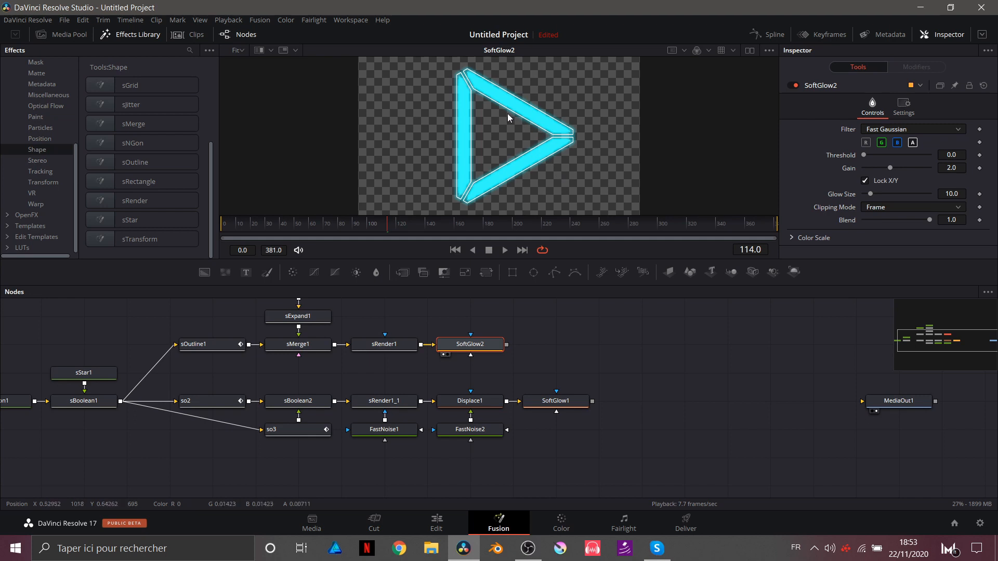
scroll(508, 114, up, 2)
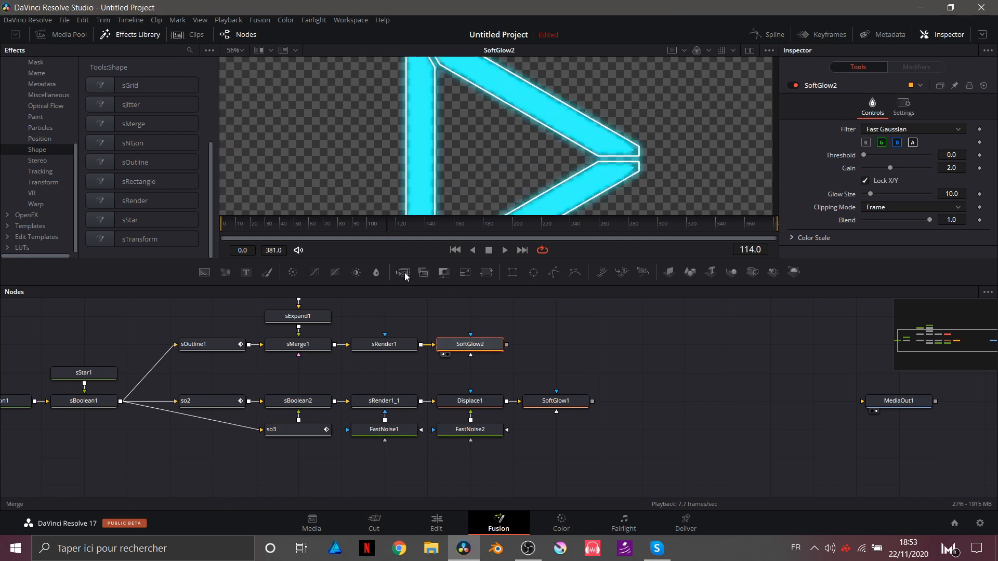
Add a Merge node after SoftGlow2, with SoftGlow2 as its background and SoftGlow1 as its foreground.
drag(405, 274, 549, 345)
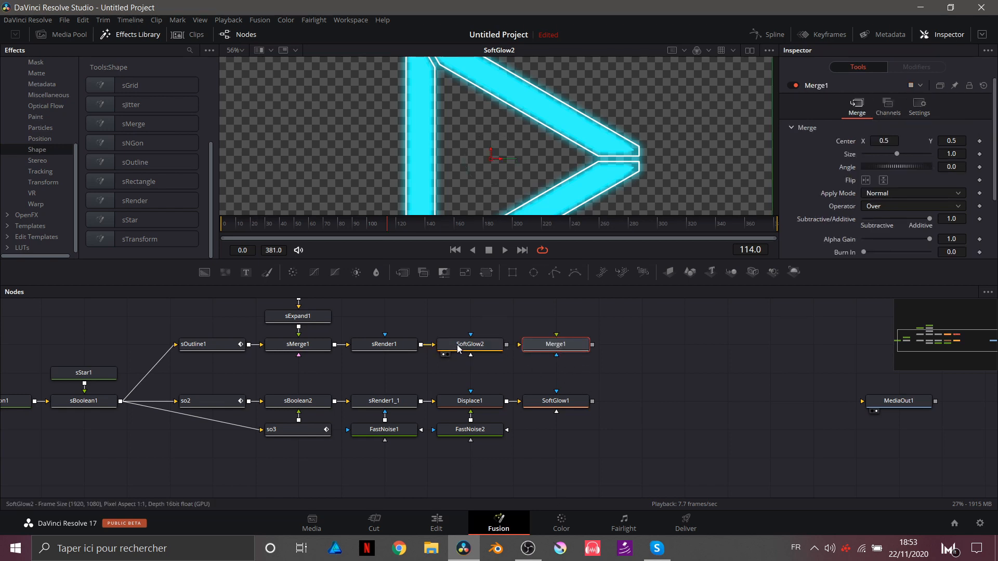
drag(507, 344, 523, 345)
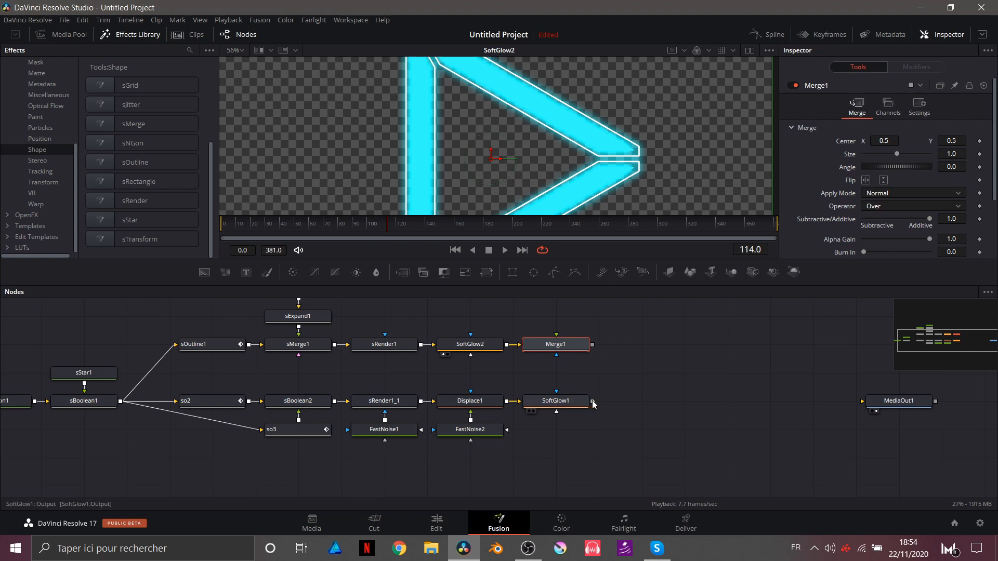
drag(595, 405, 561, 347)
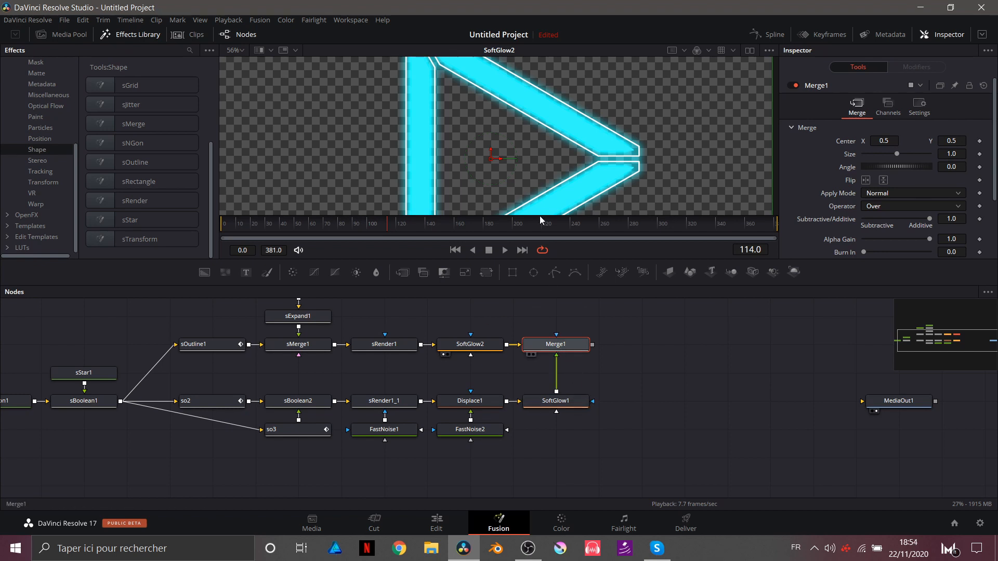
Show Merge1 in the viewer and examine the combined glowing outlines and fill at frame 67.
key(1)
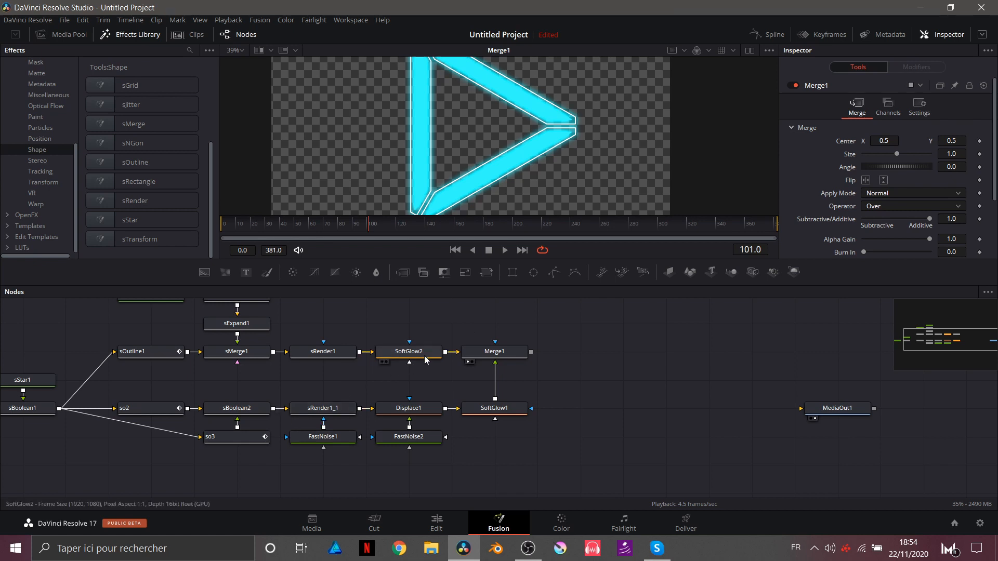
click(325, 229)
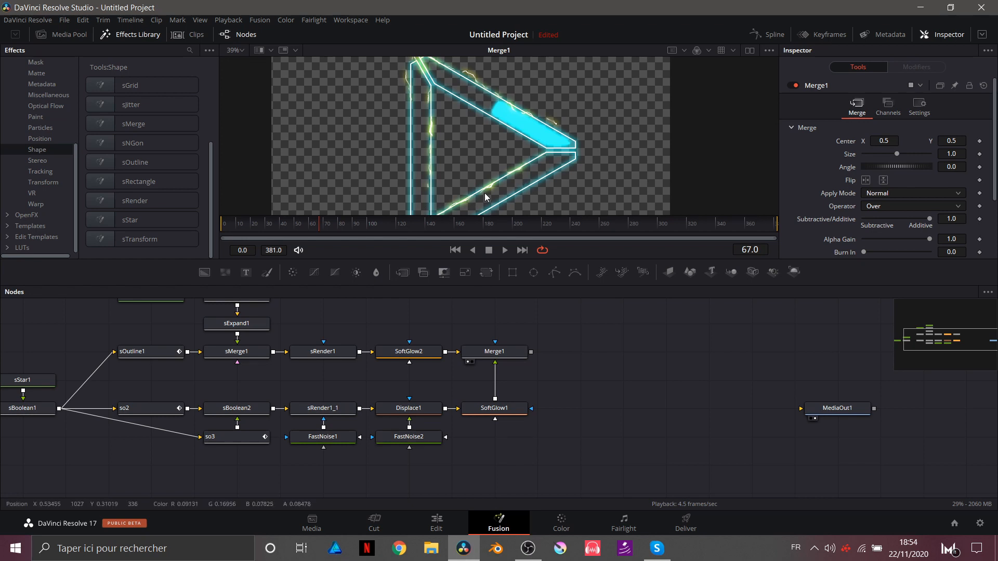
scroll(484, 192, down, 2)
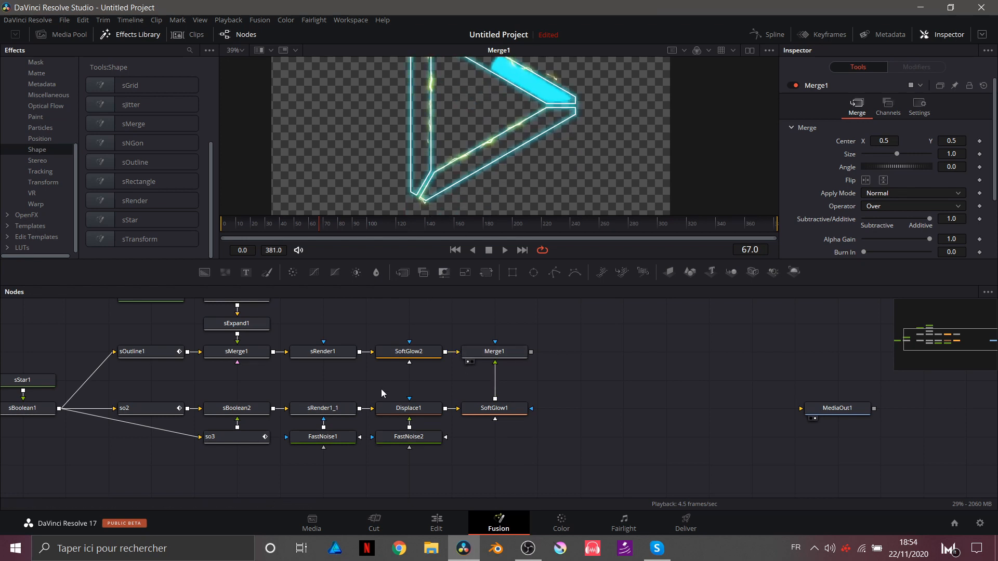
Enable motion blur on sRender1_1 with a quality of 8.
click(336, 410)
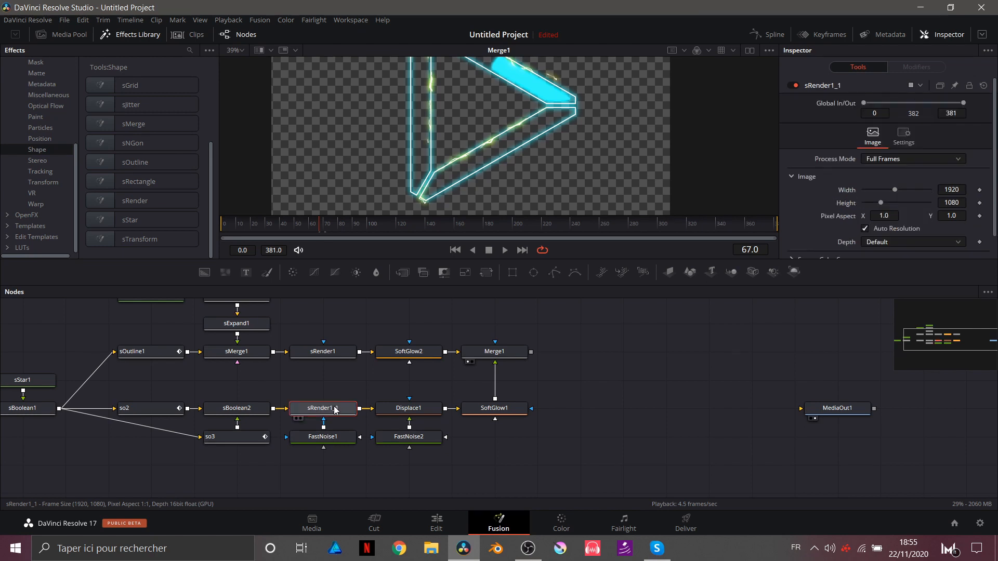
click(903, 133)
scroll(835, 209, down, 6)
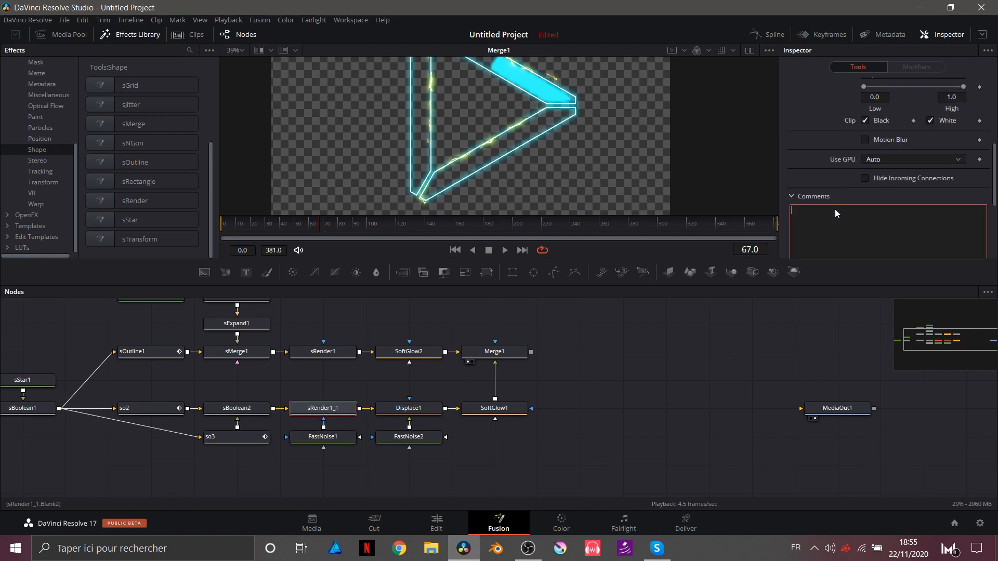
click(864, 139)
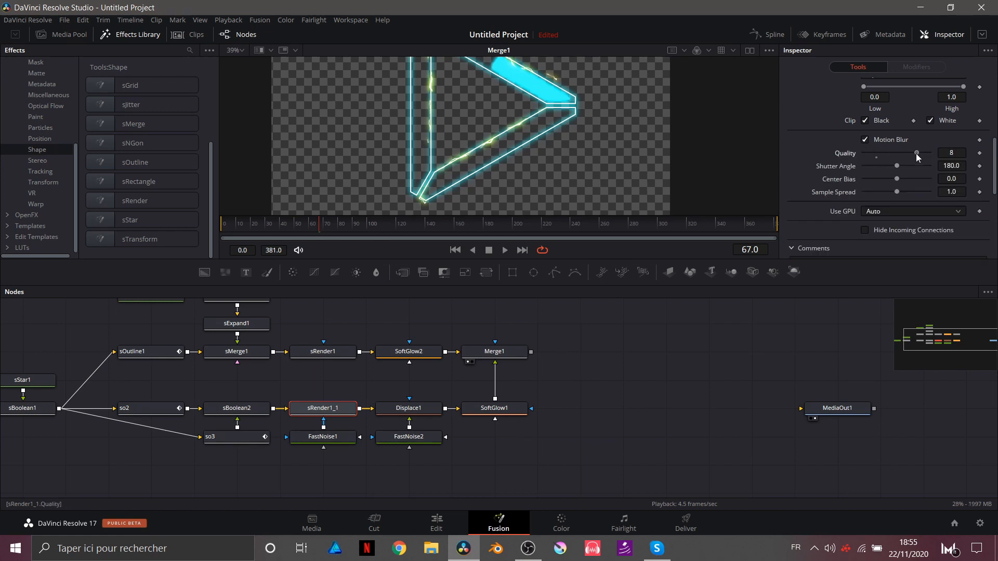
Enable motion blur on sRender1 in the upper node branch.
click(318, 354)
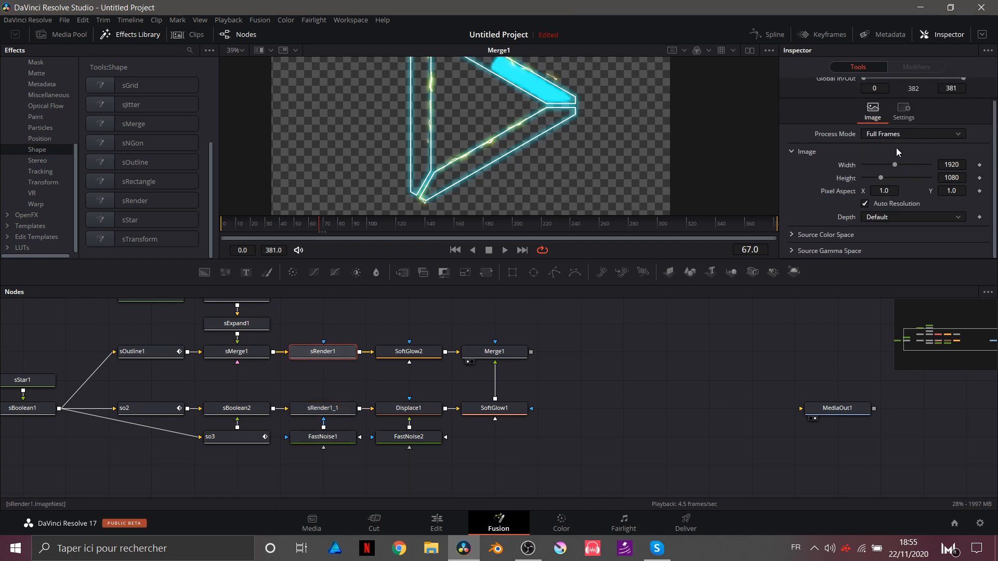
click(903, 110)
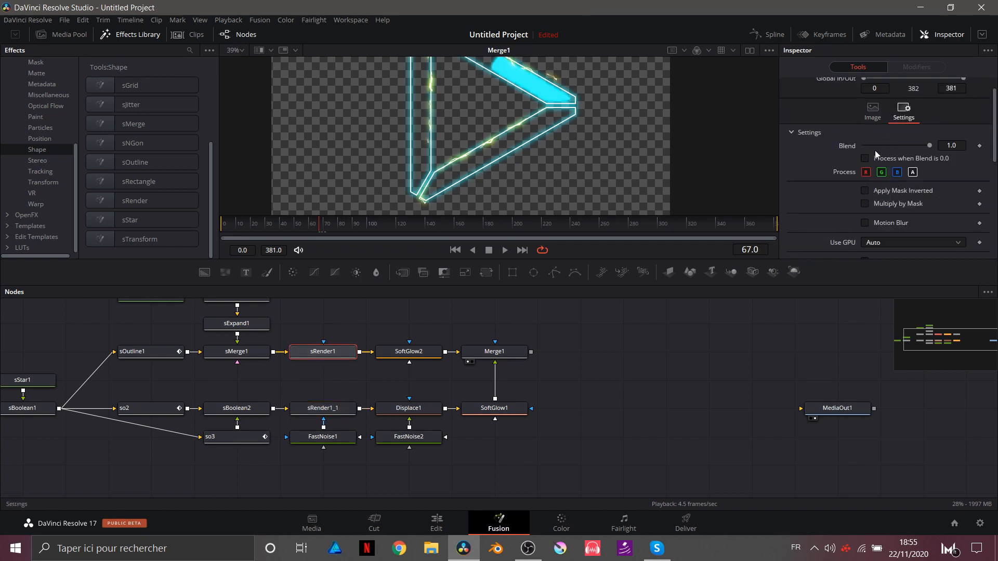
scroll(874, 153, down, 2)
scroll(869, 160, down, 1)
click(865, 140)
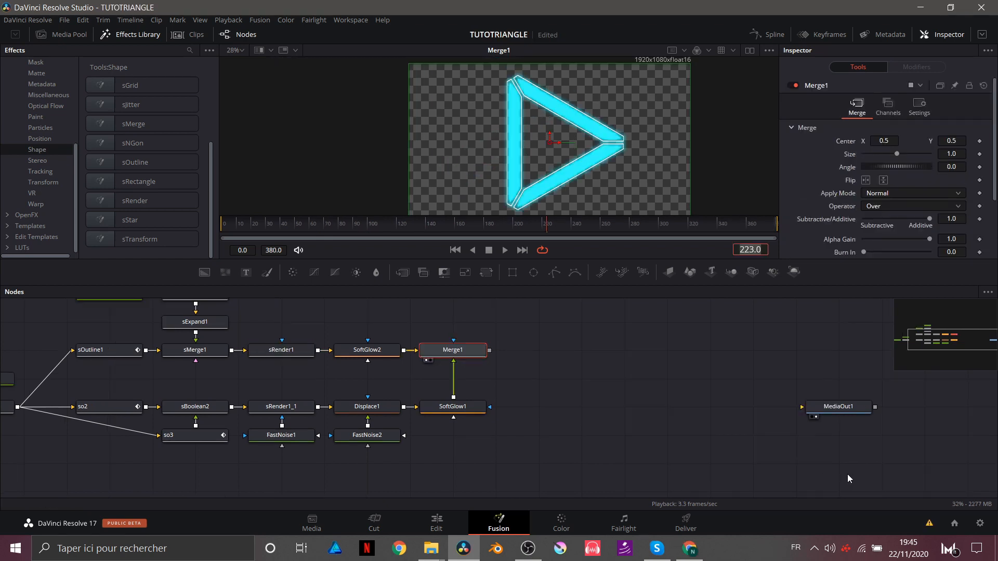
Move MediaOut1 beside Merge1 and connect Merge1's output to it.
drag(836, 408, 589, 354)
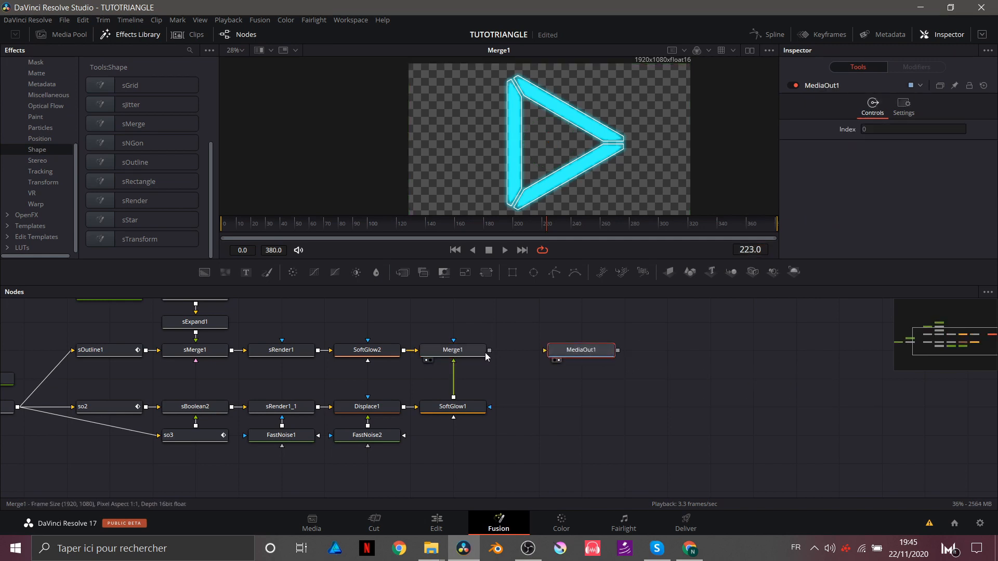
drag(489, 350, 561, 354)
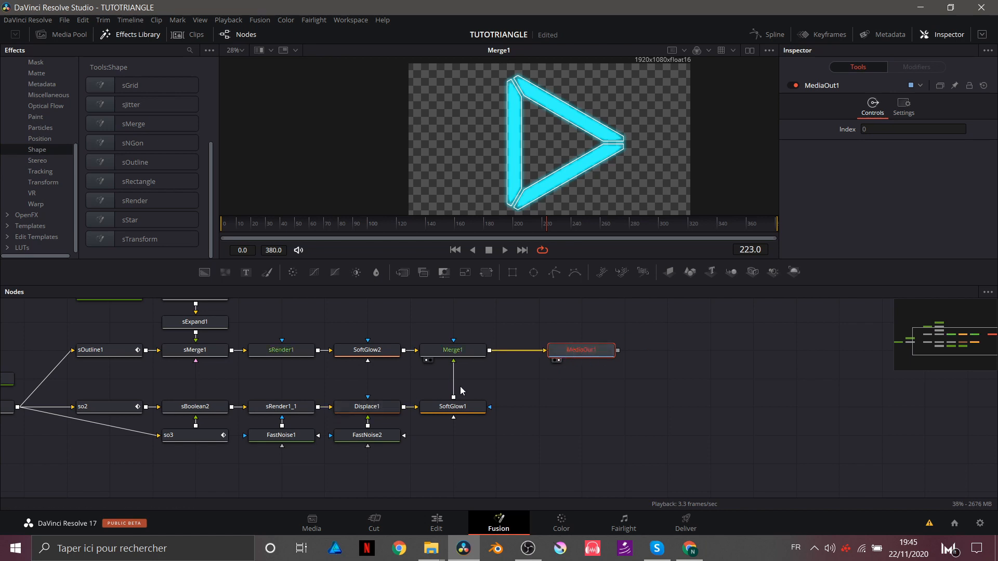
Go to frame 90 within sNGon1_1's Length animation and add a marker there in the Keyframes editor.
scroll(460, 386, left, 3)
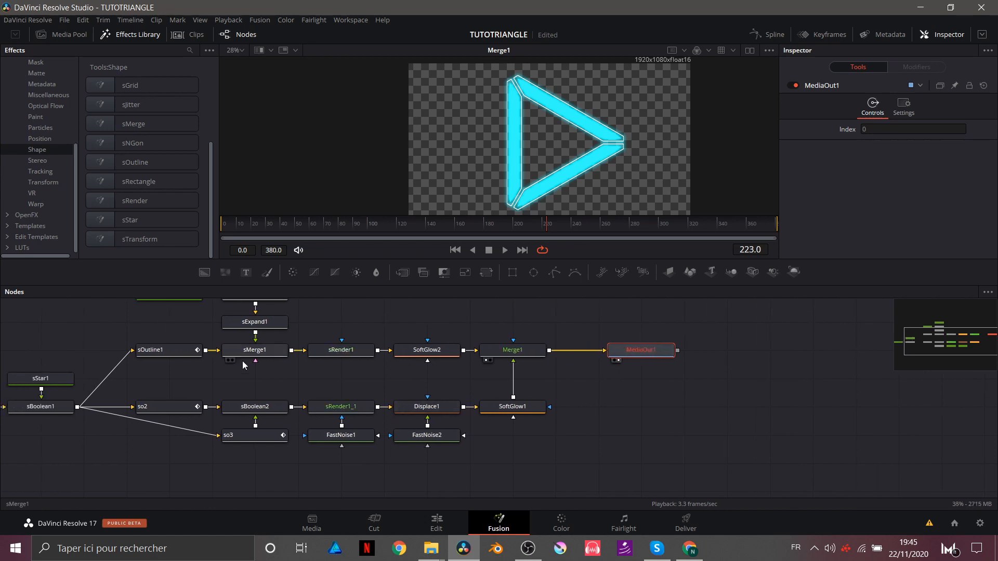
scroll(243, 364, up, 2)
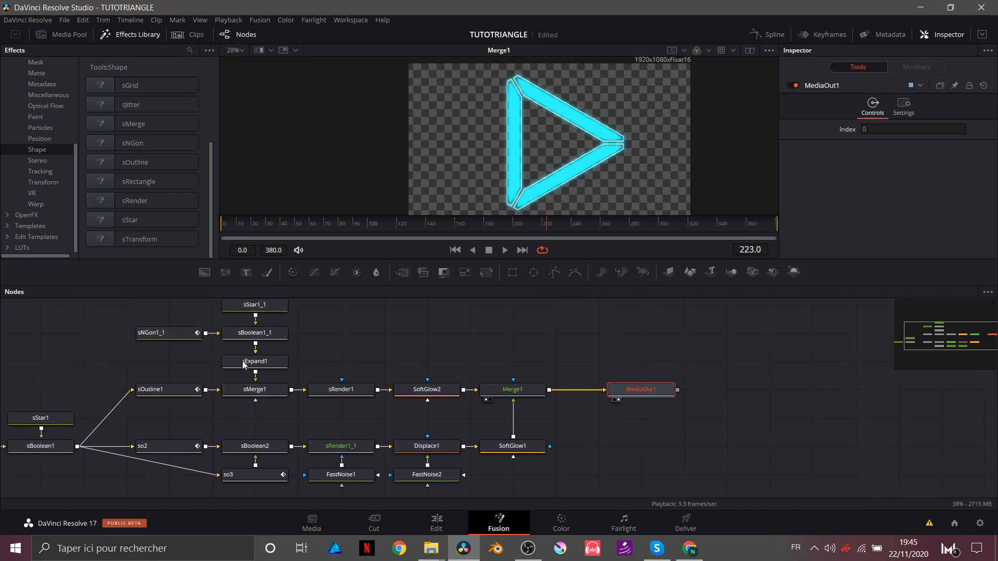
click(179, 335)
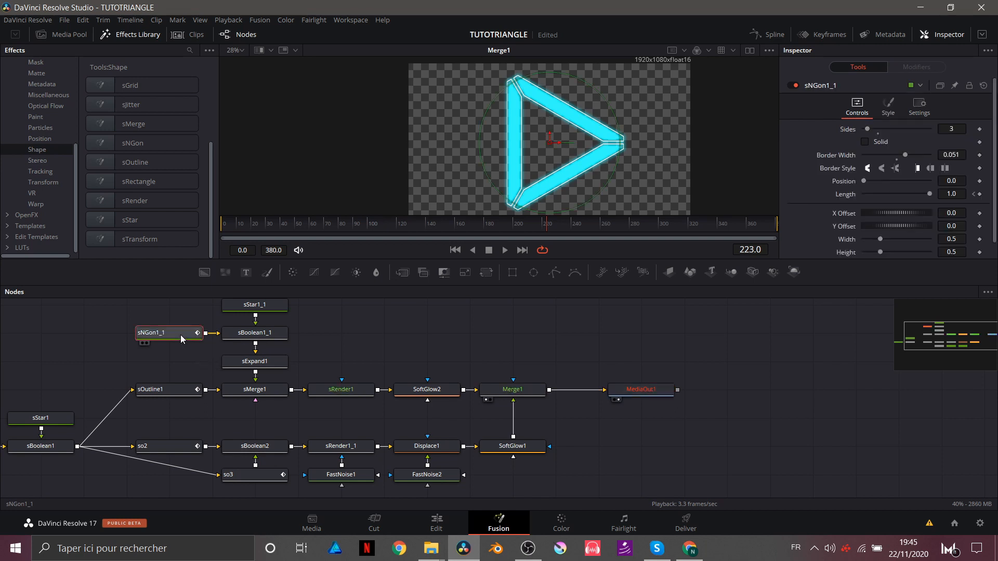
click(367, 224)
drag(368, 226, 354, 225)
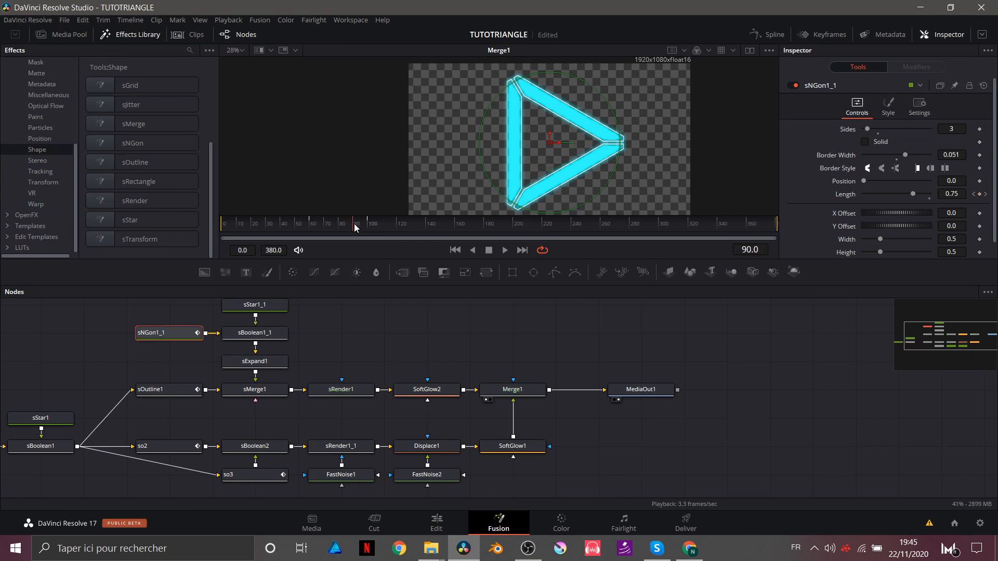
click(816, 37)
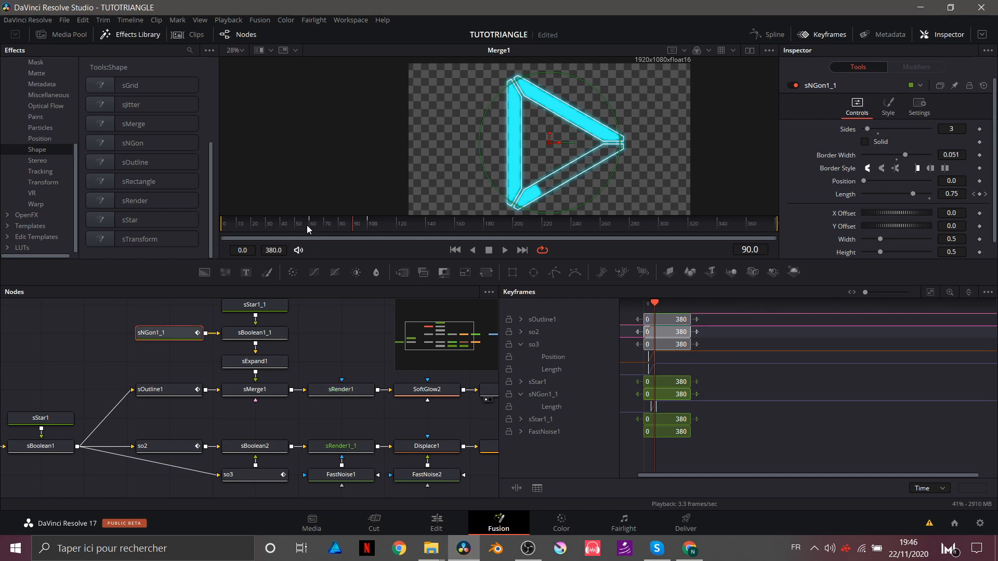
right_click(655, 305)
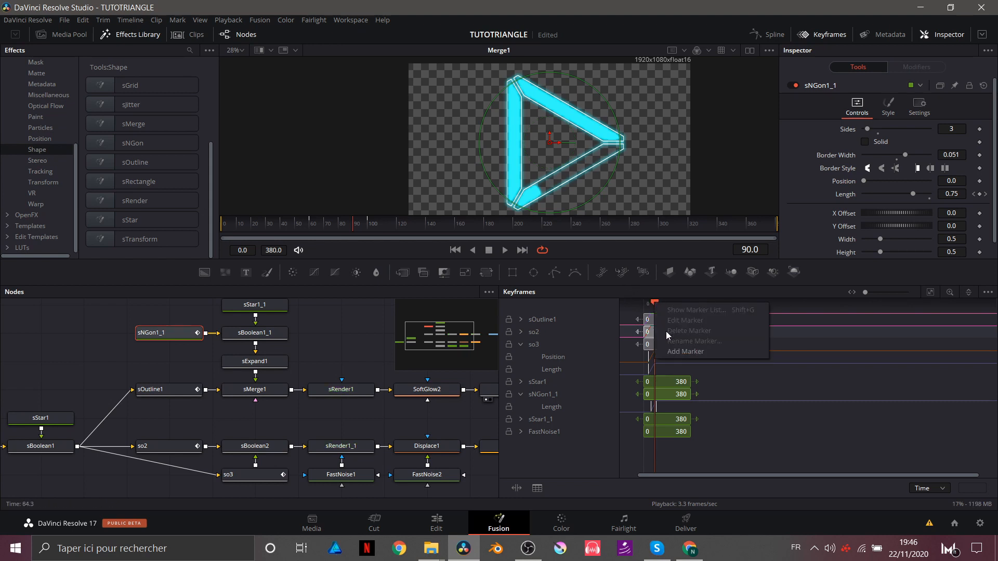
click(685, 352)
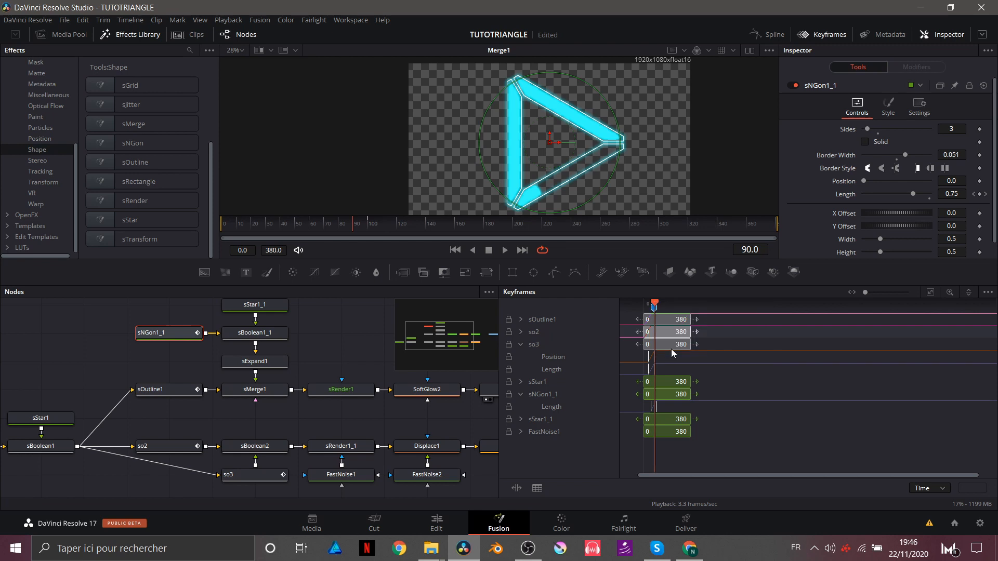
On the Edit page, move the Fusion Composition up to Video 2 and place the Pexels clip on Video 1 at the timeline start.
click(435, 523)
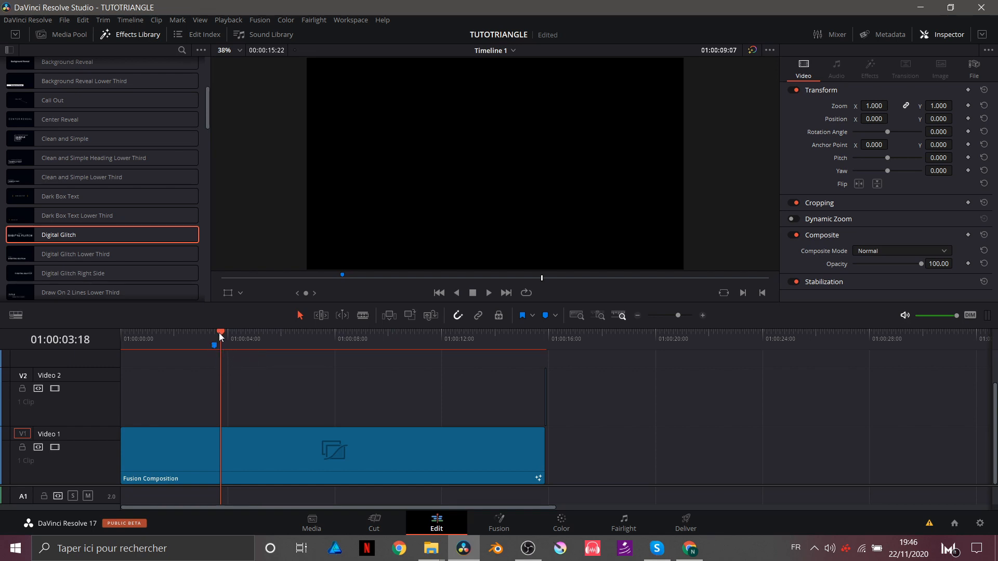
drag(220, 331, 218, 331)
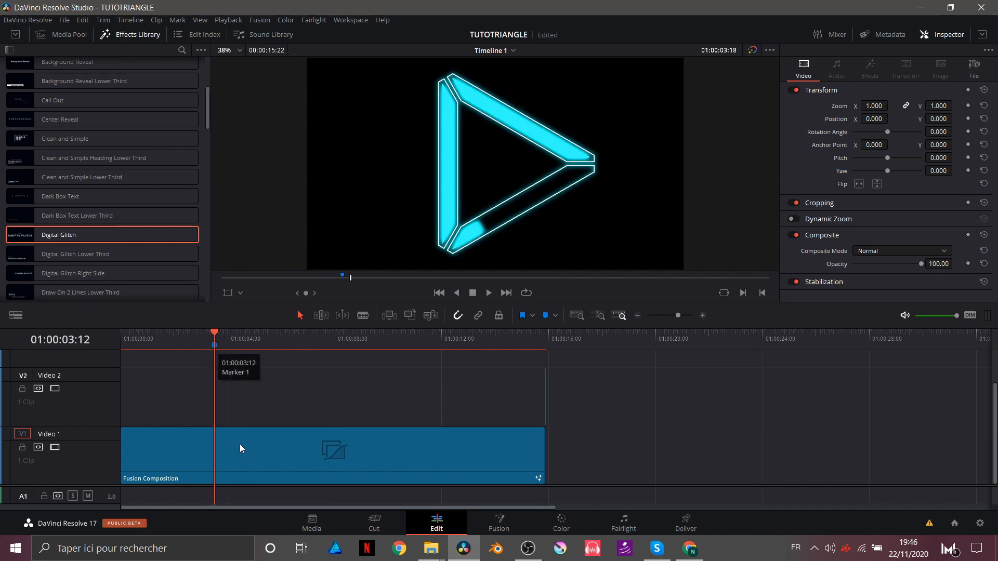
drag(248, 457, 245, 423)
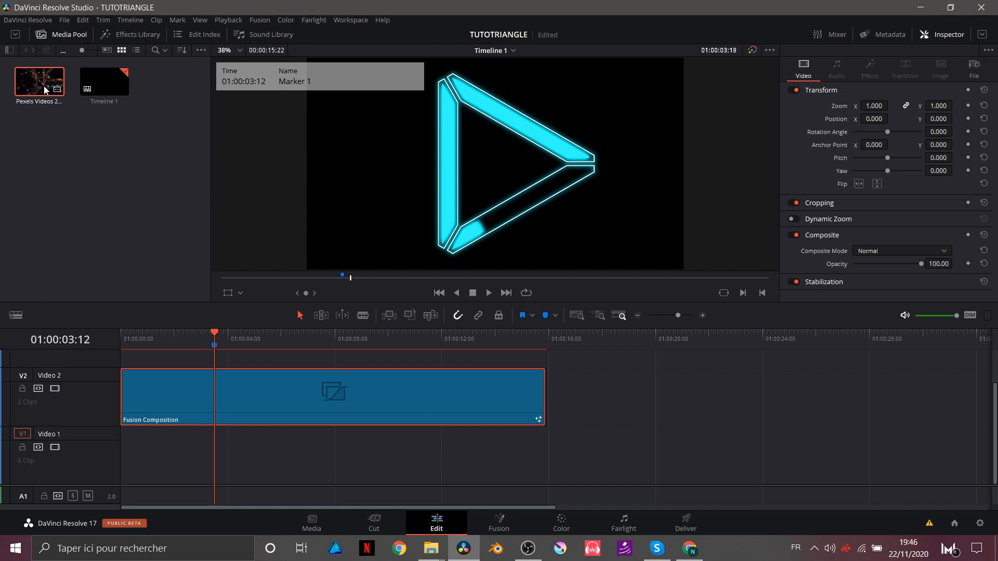
mouse_move(45, 90)
mouse_down()
mouse_move(274, 211)
mouse_move(492, 472)
mouse_move(265, 472)
mouse_move(115, 457)
mouse_up()
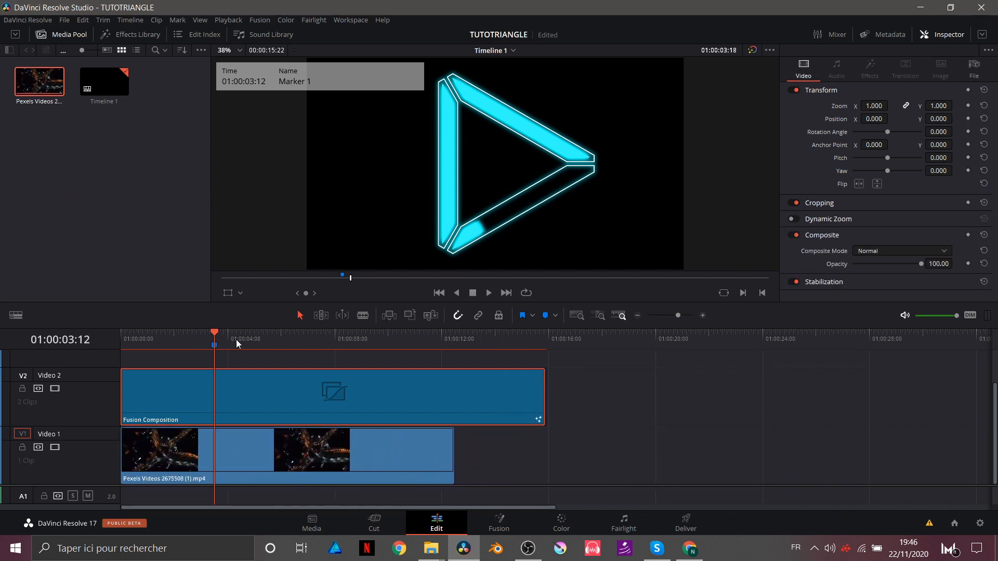
Add the Digital Glitch title above the Fusion Composition, starting at the marker at 01:00:03:12.
click(136, 33)
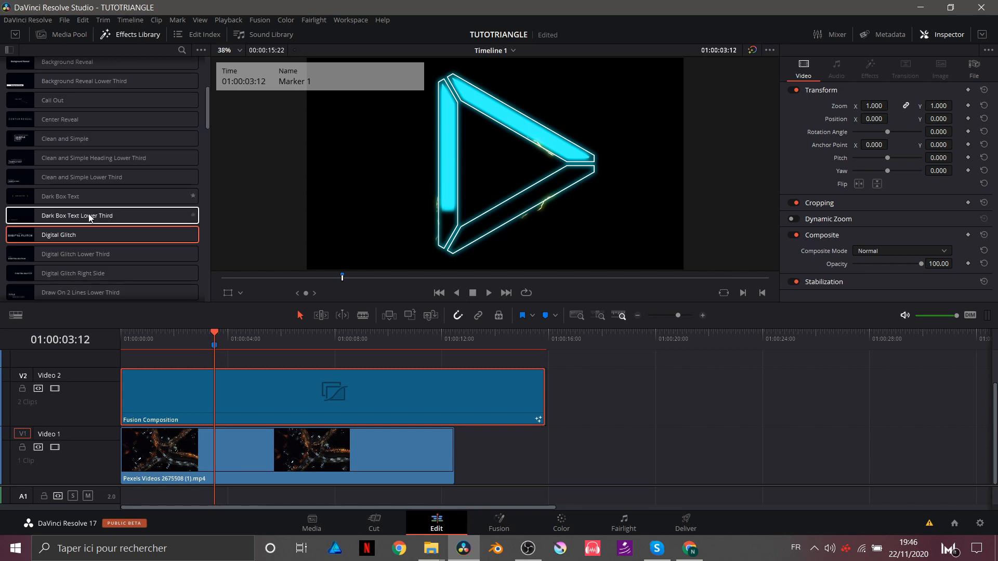
drag(92, 236, 210, 370)
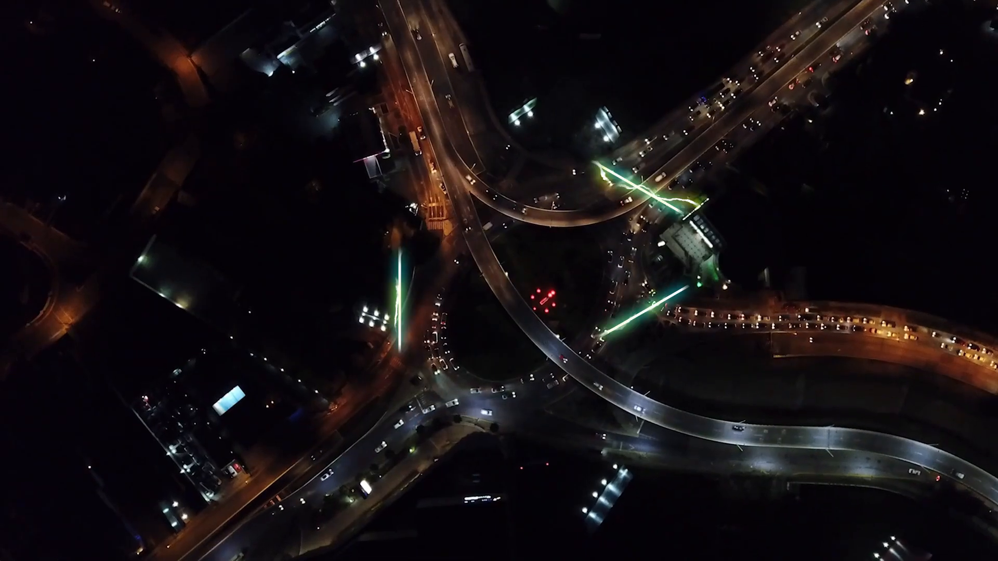